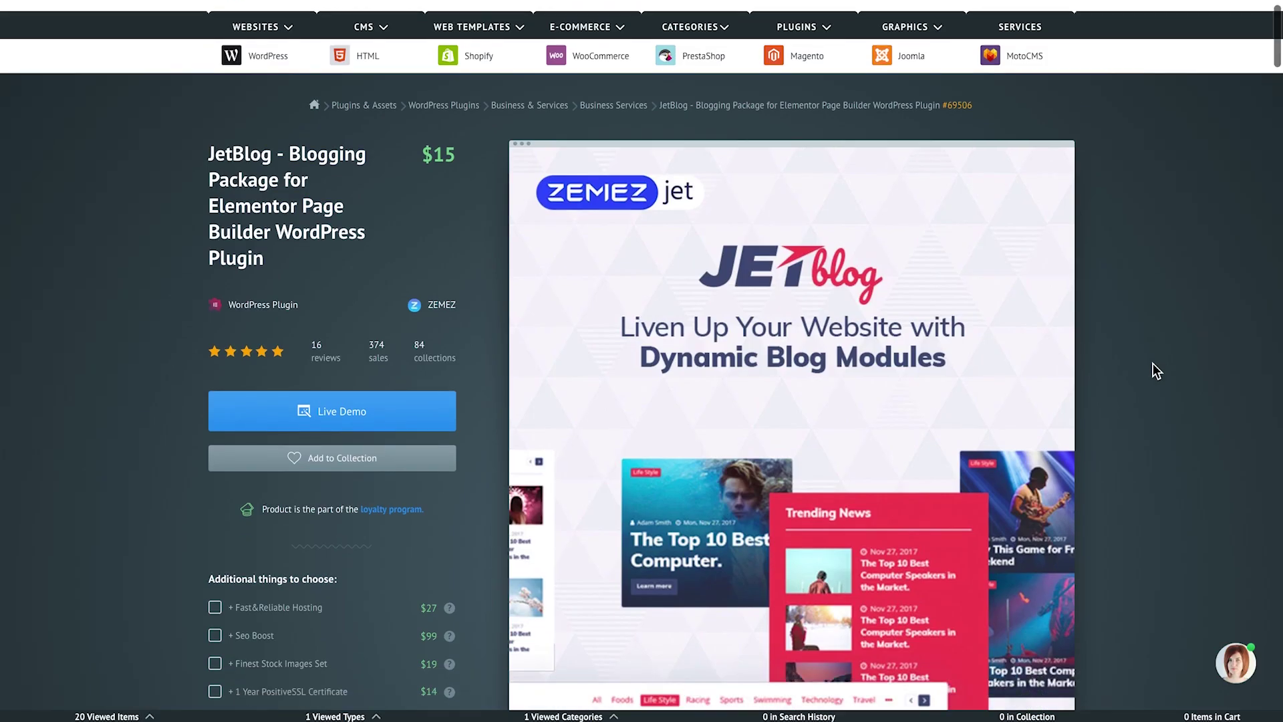
# Scroll down the live Storycle home page to see its featured tech, sport and society stories
pyautogui.scroll(-2, 1153, 364)
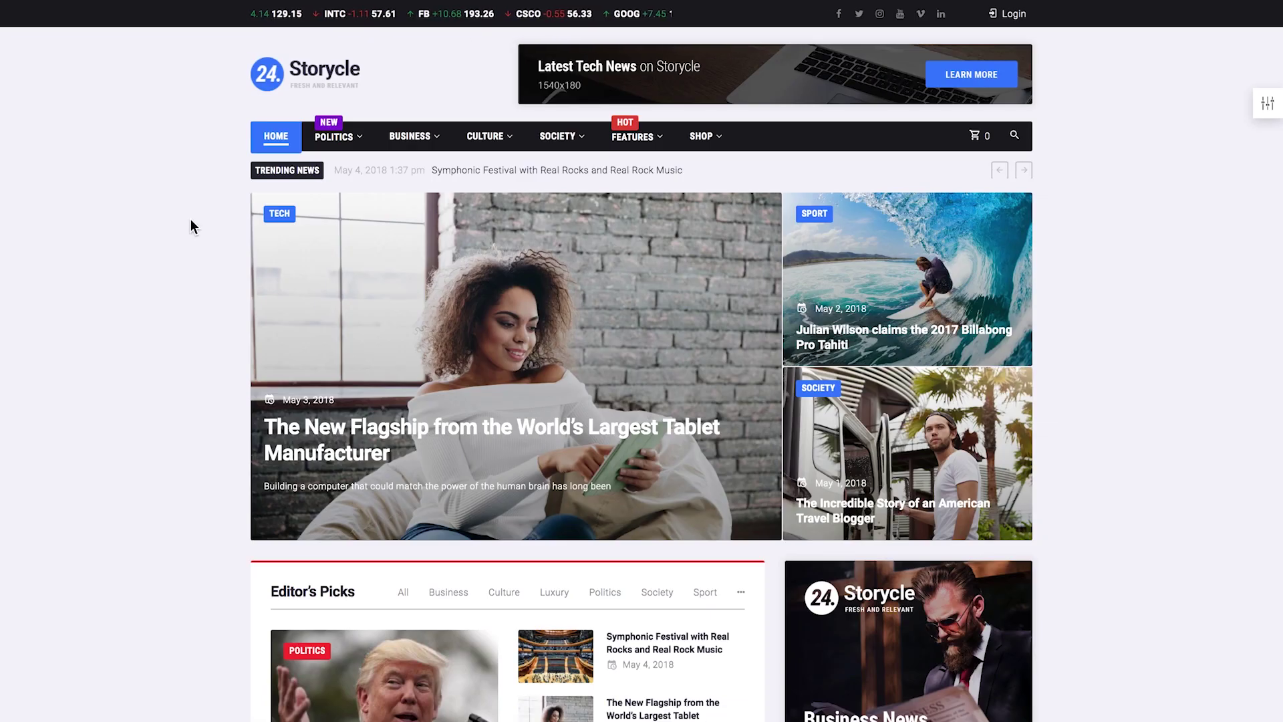
# Scroll up and down through the Plugins Wizard's list of demo skins
pyautogui.scroll(-1, 191, 222)
pyautogui.scroll(1, 191, 222)
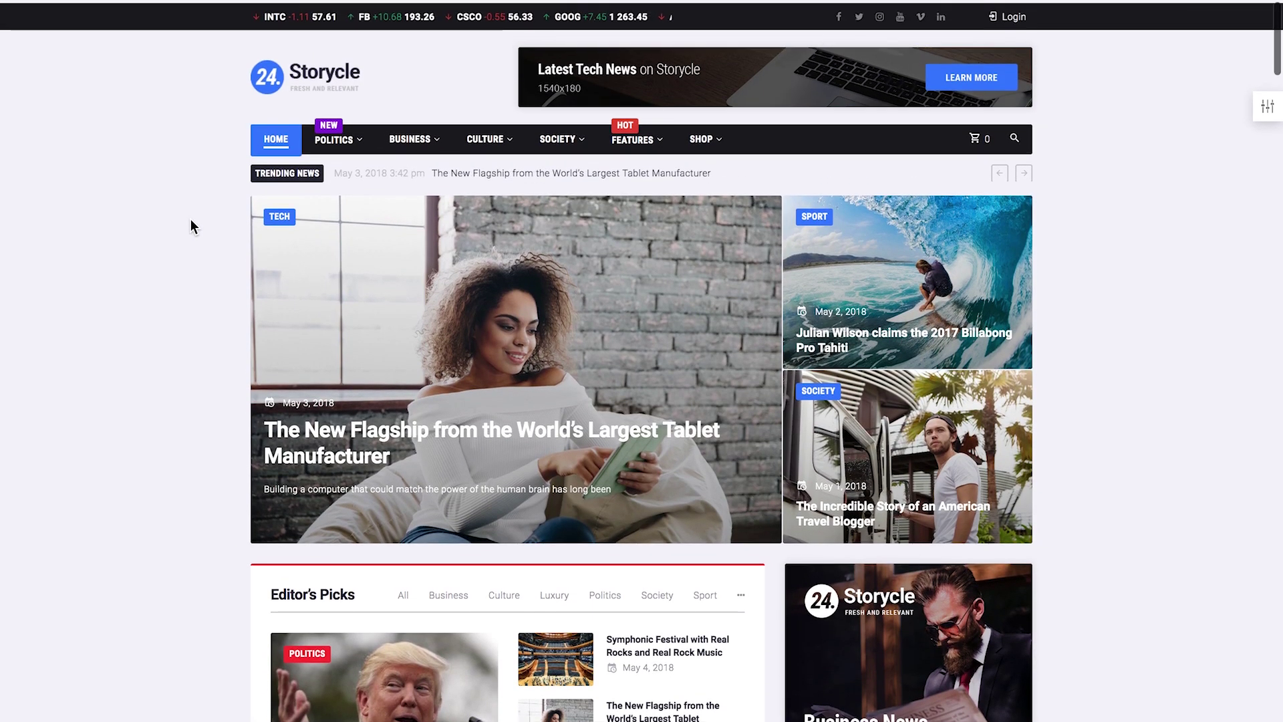
pyautogui.scroll(-1, 190, 226)
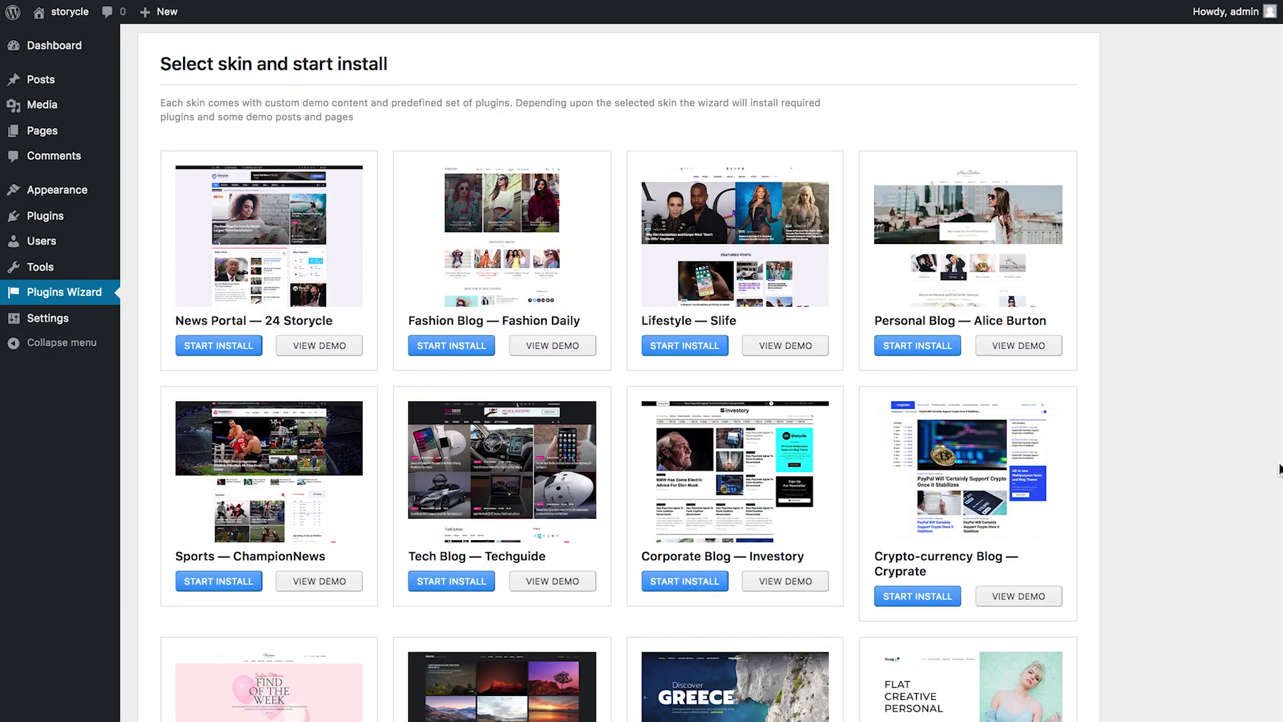
pyautogui.scroll(-5, 1279, 468)
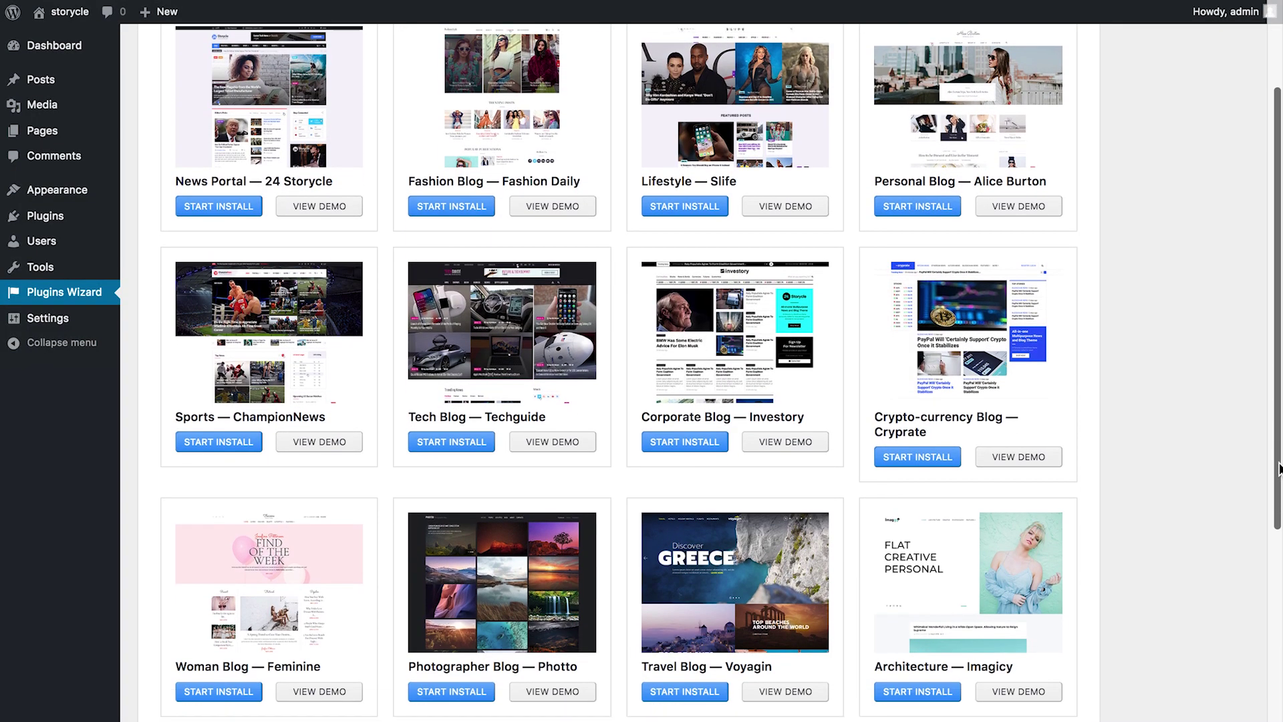
pyautogui.scroll(-3, 1278, 468)
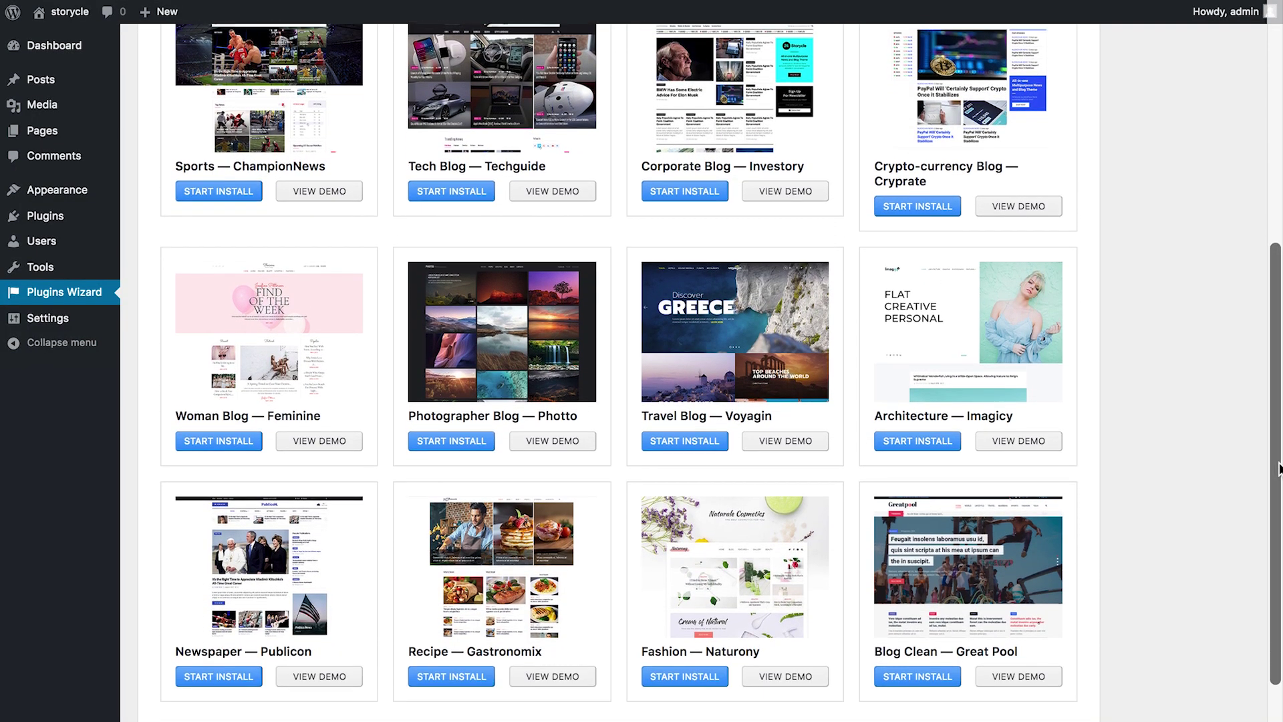
pyautogui.scroll(5, 1279, 468)
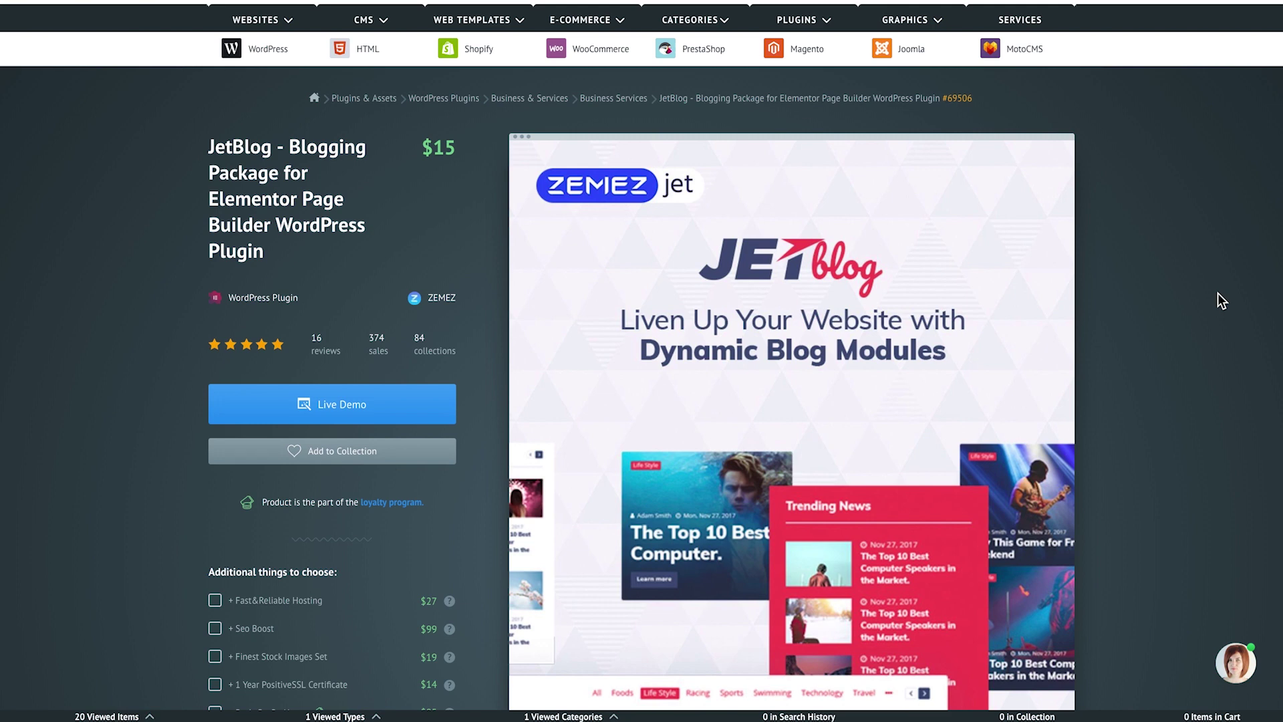
# Scroll the JetBlog product page, then launch its Live Demo
pyautogui.scroll(-1, 1217, 295)
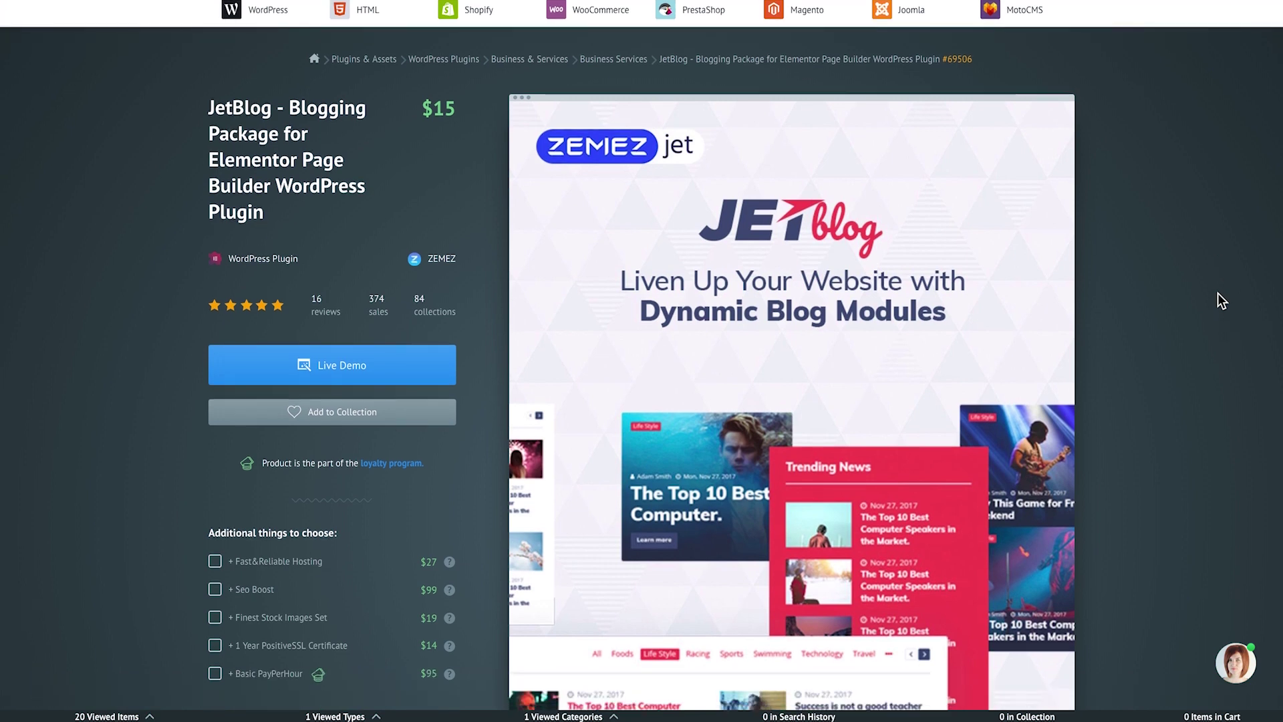
pyautogui.scroll(-2, 1218, 293)
pyautogui.scroll(1, 1217, 293)
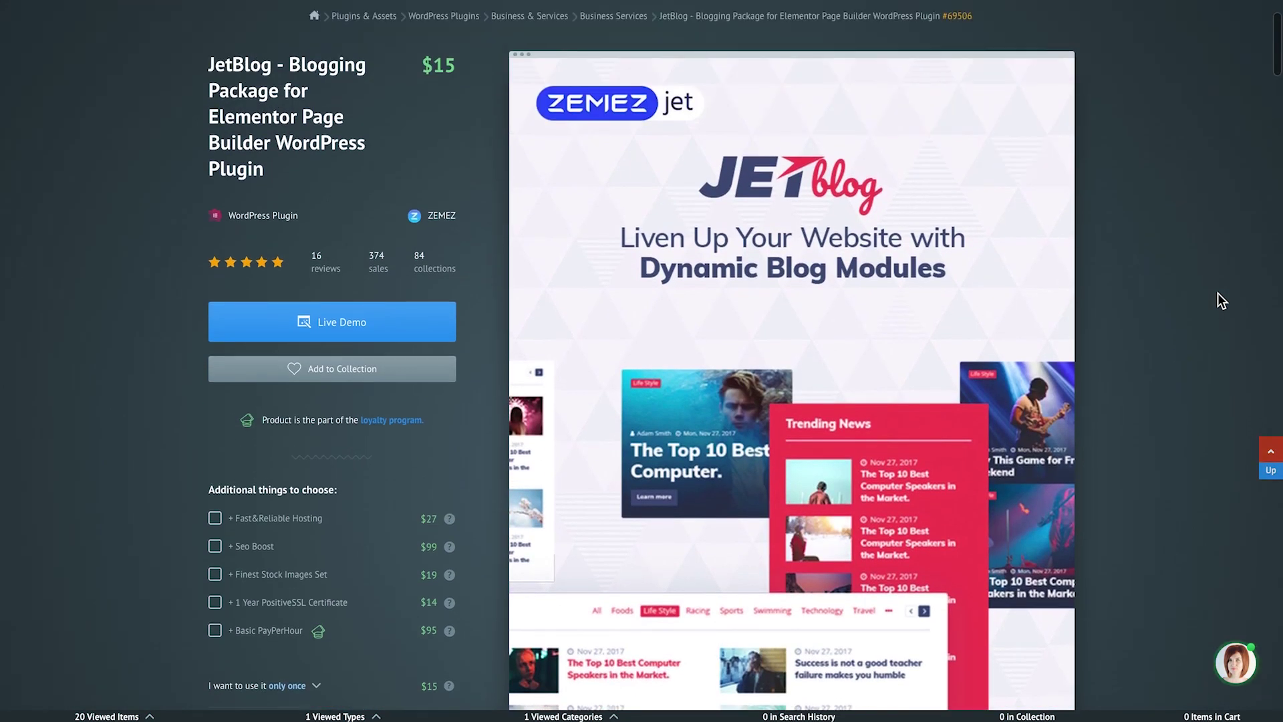
pyautogui.scroll(-15, 1218, 294)
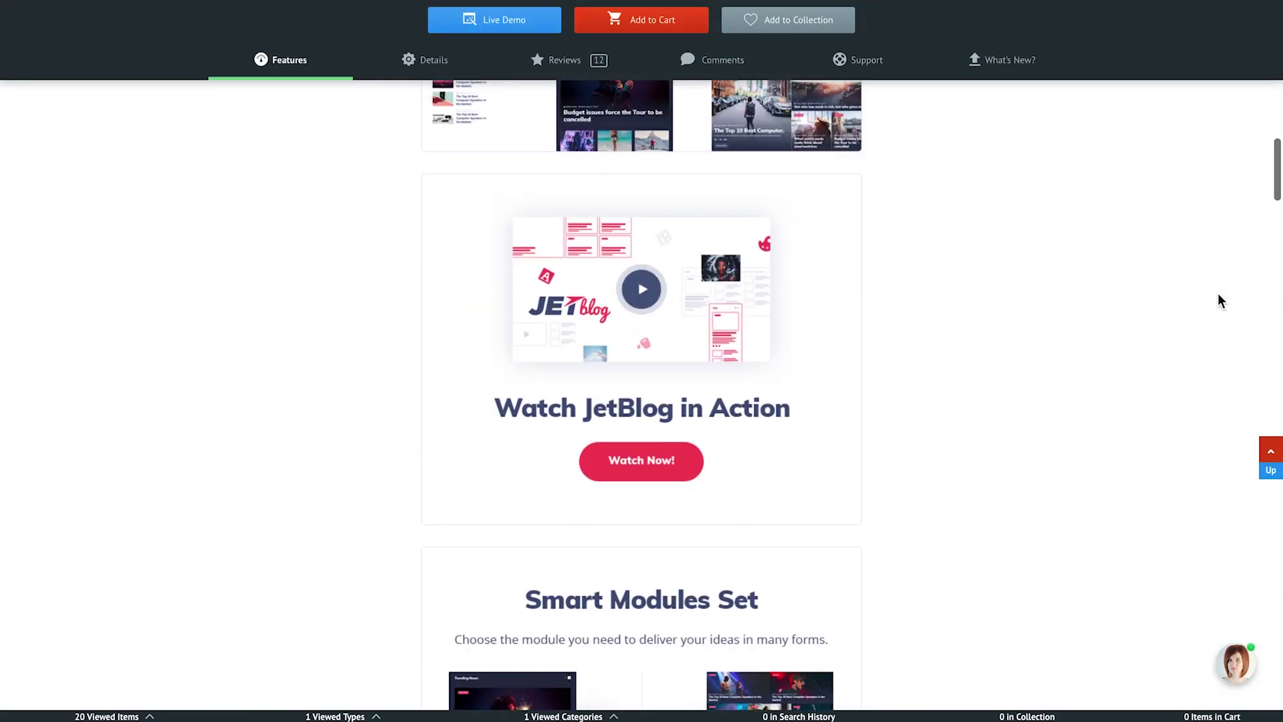
pyautogui.scroll(20, 1217, 292)
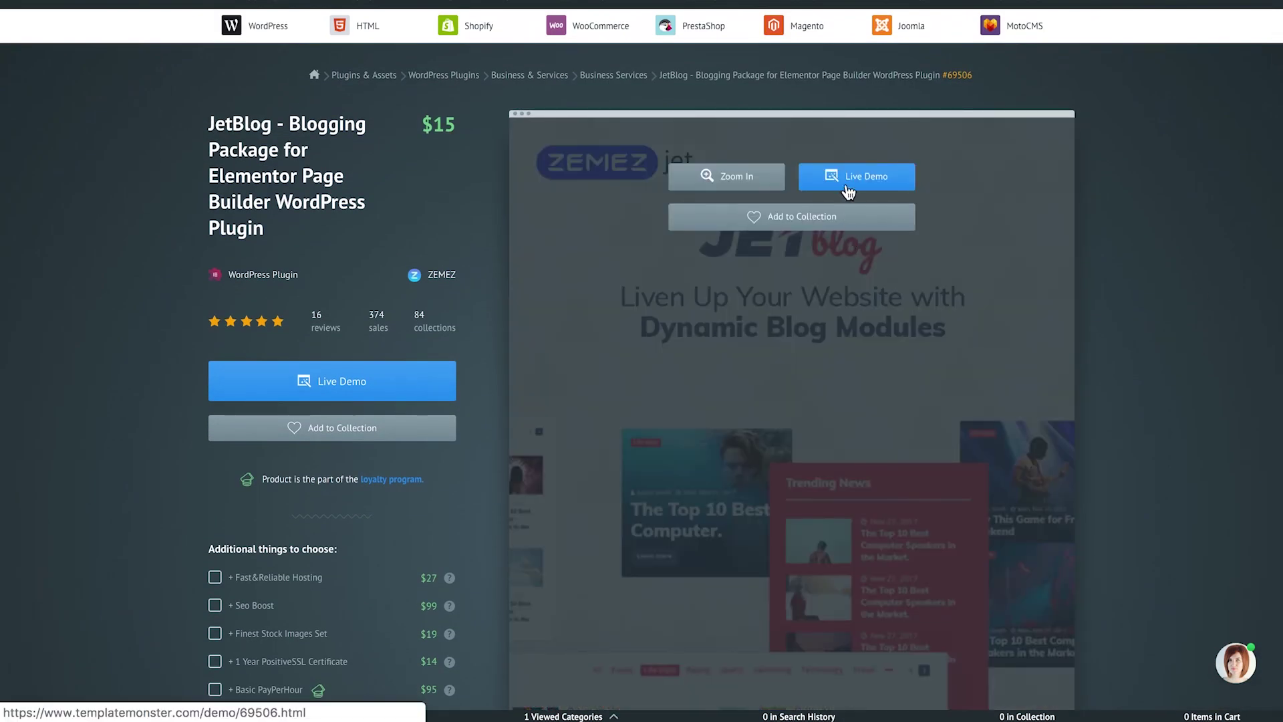
pyautogui.click(858, 182)
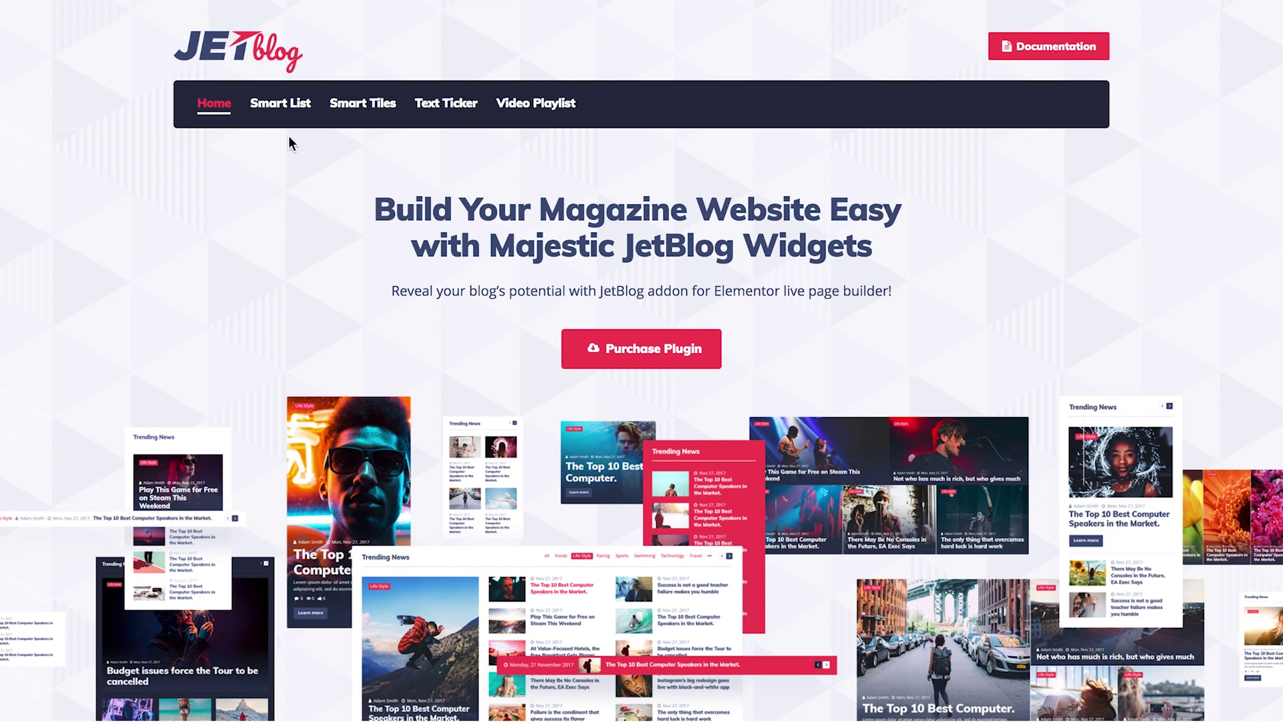
# Browse the Smart List demo and load another set of Trending News posts
pyautogui.click(290, 109)
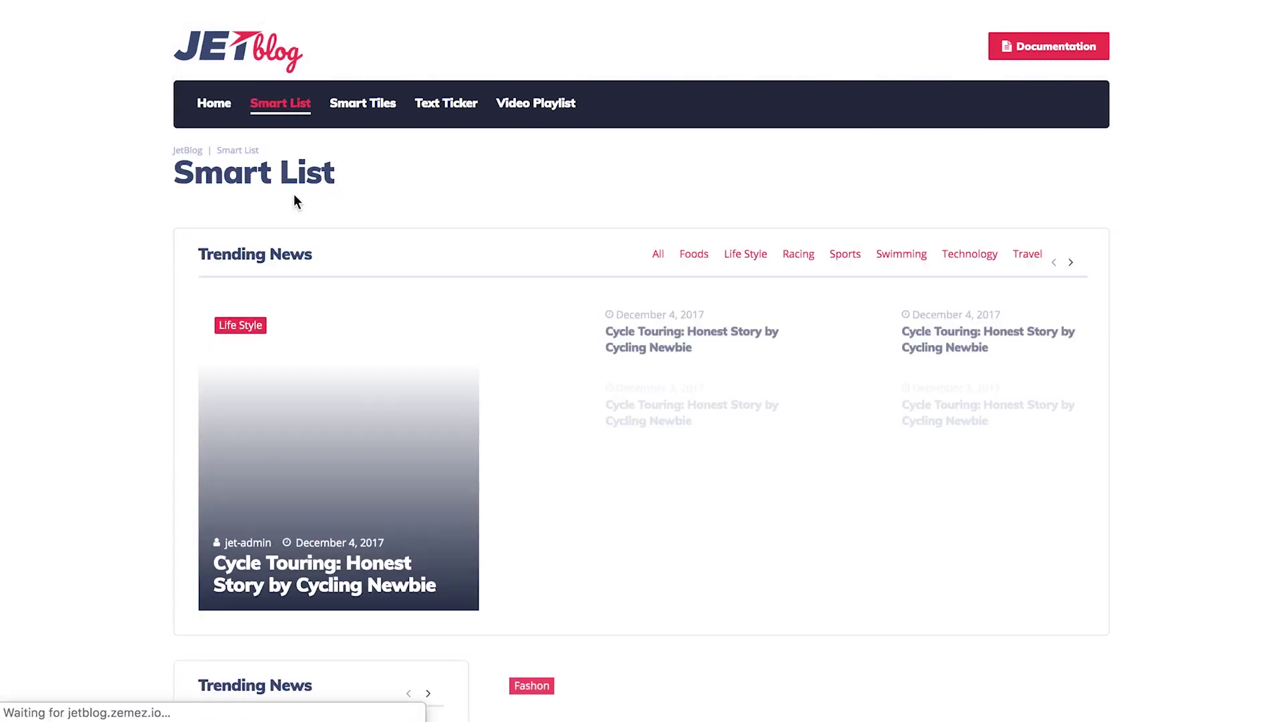
pyautogui.scroll(-5, 142, 241)
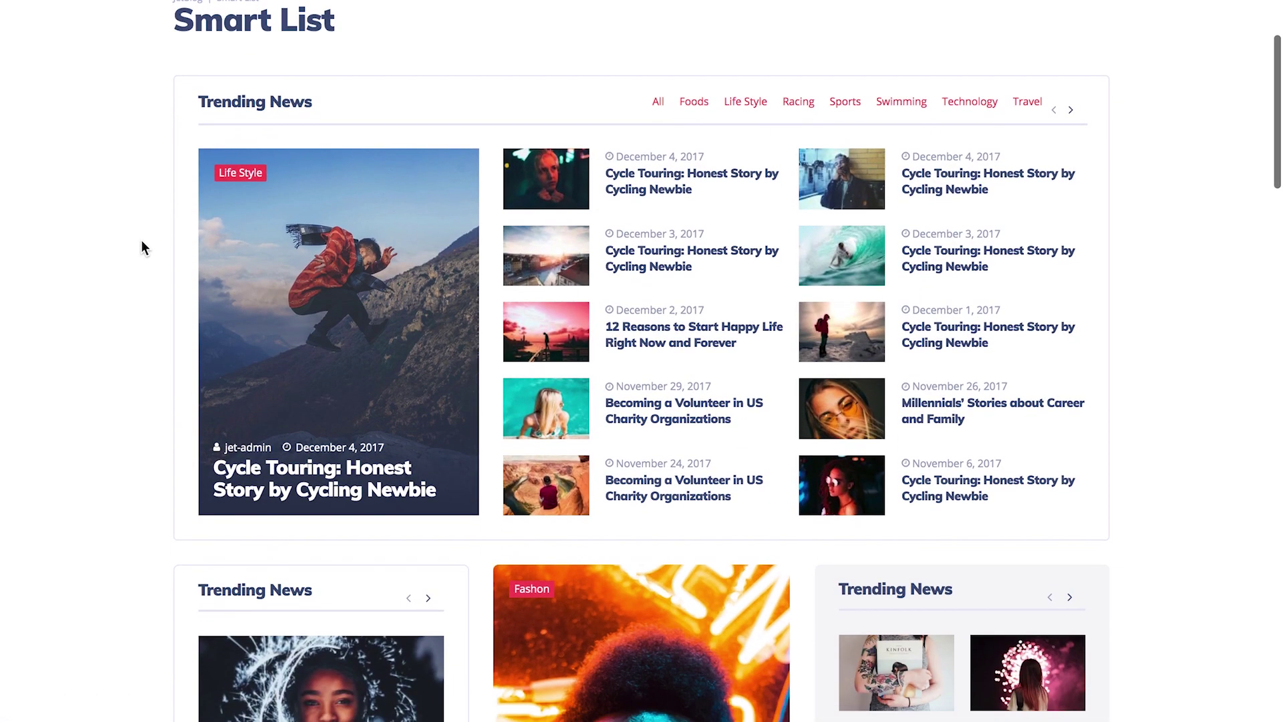
pyautogui.scroll(-10, 142, 242)
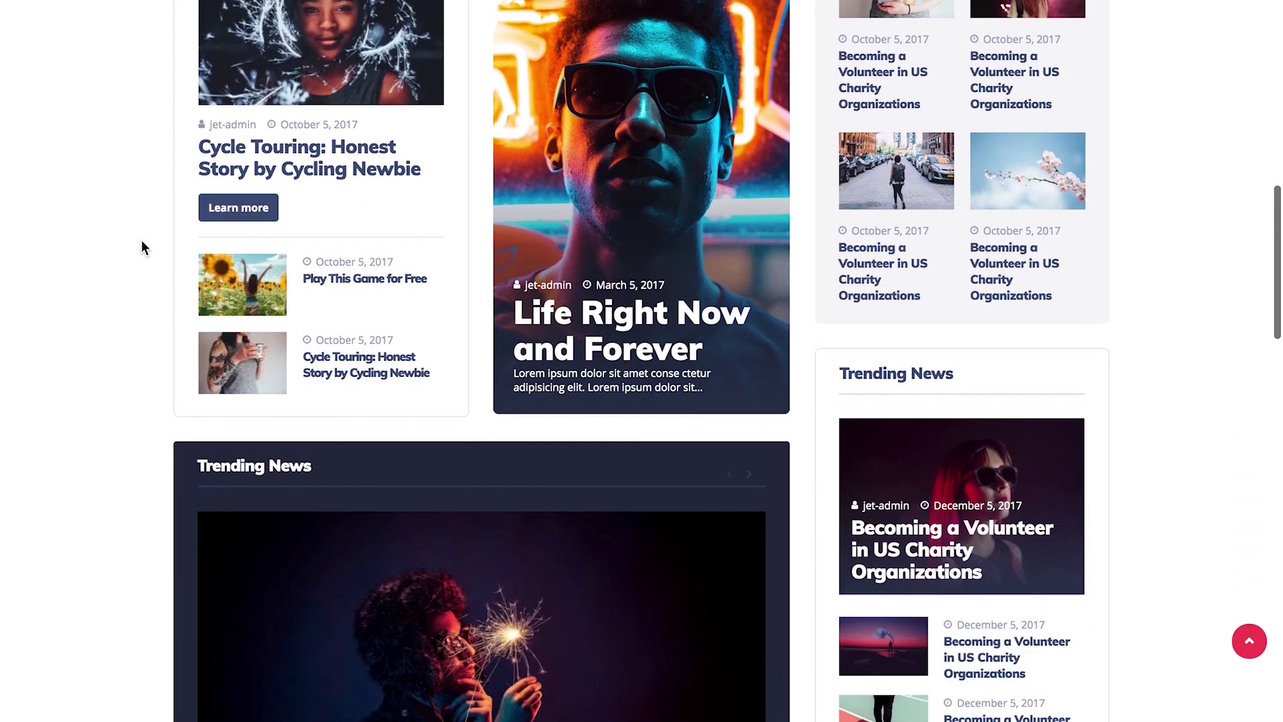
pyautogui.scroll(-4, 141, 247)
pyautogui.scroll(9, 141, 248)
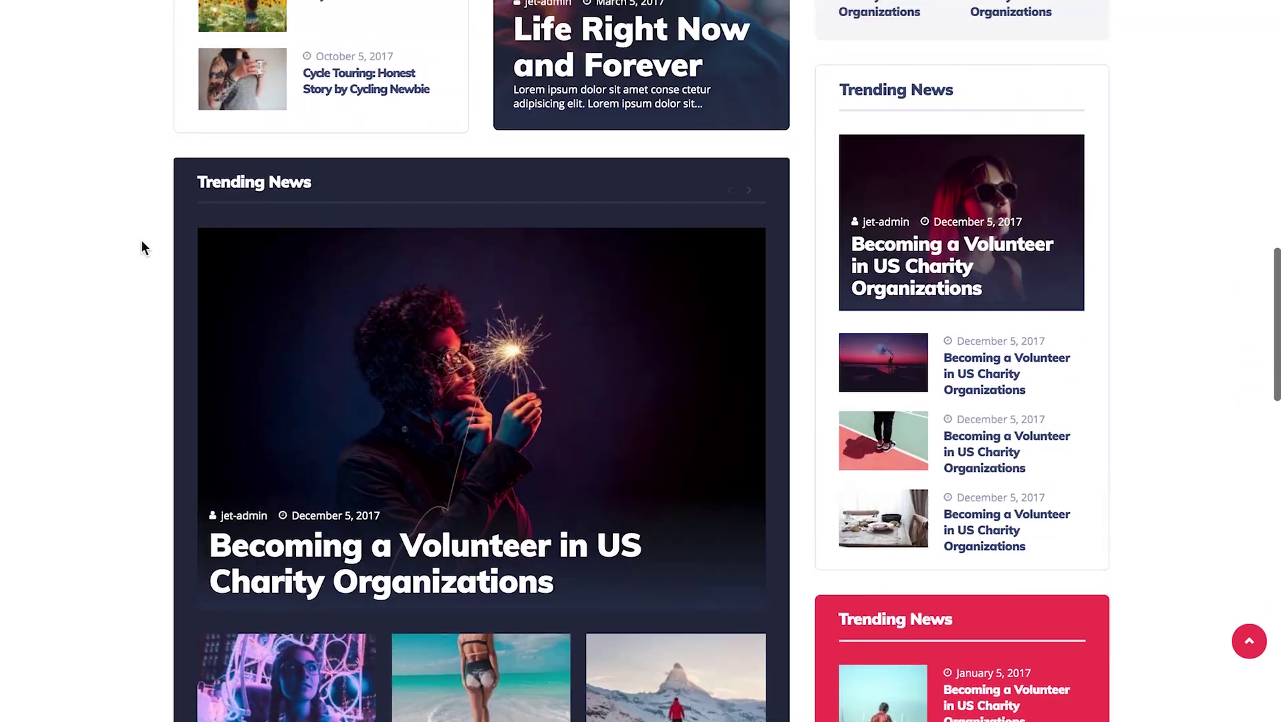
pyautogui.scroll(10, 142, 241)
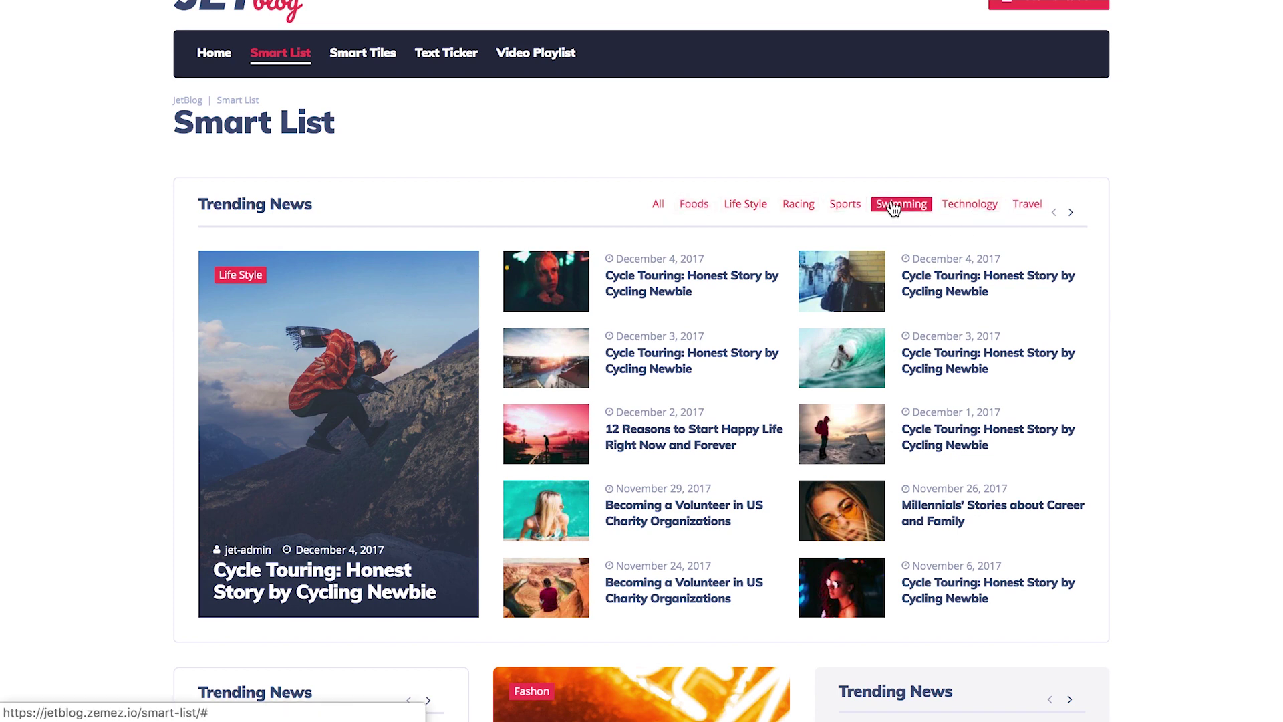
pyautogui.click(1071, 212)
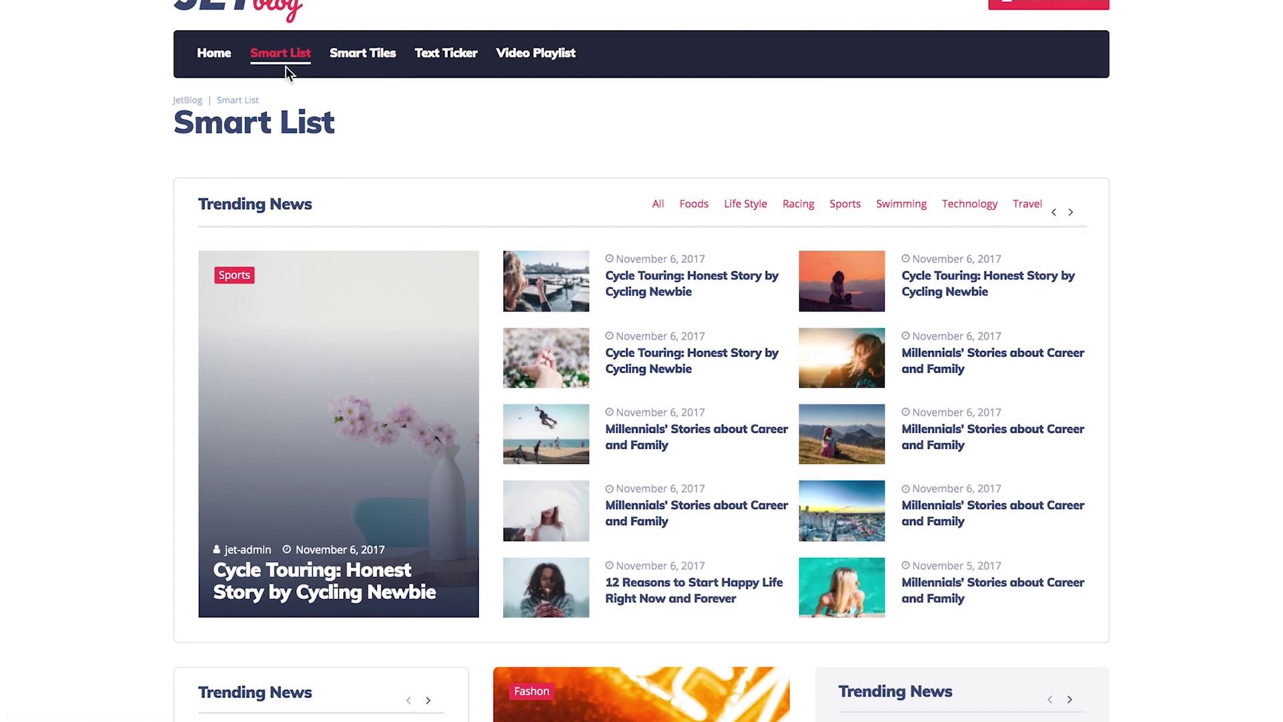
# Browse the Smart Tiles demo page, then go to the Text Ticker demo
pyautogui.click(352, 66)
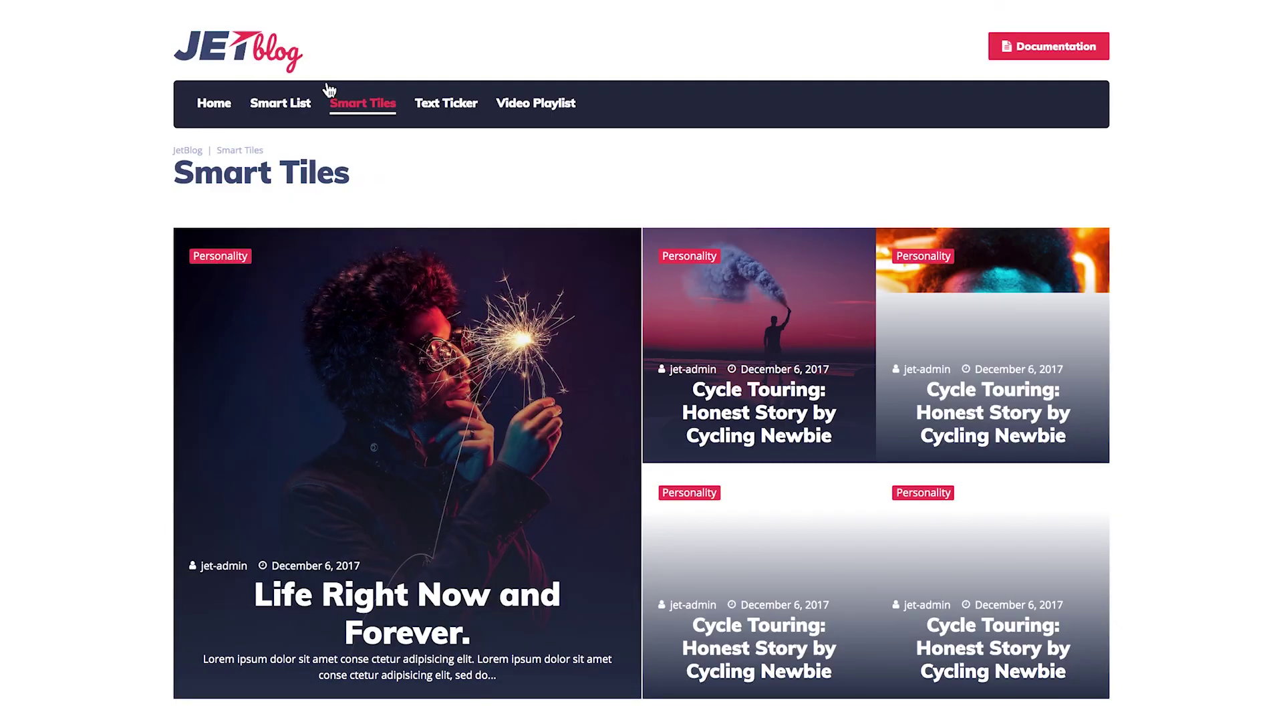
pyautogui.scroll(-2, 168, 214)
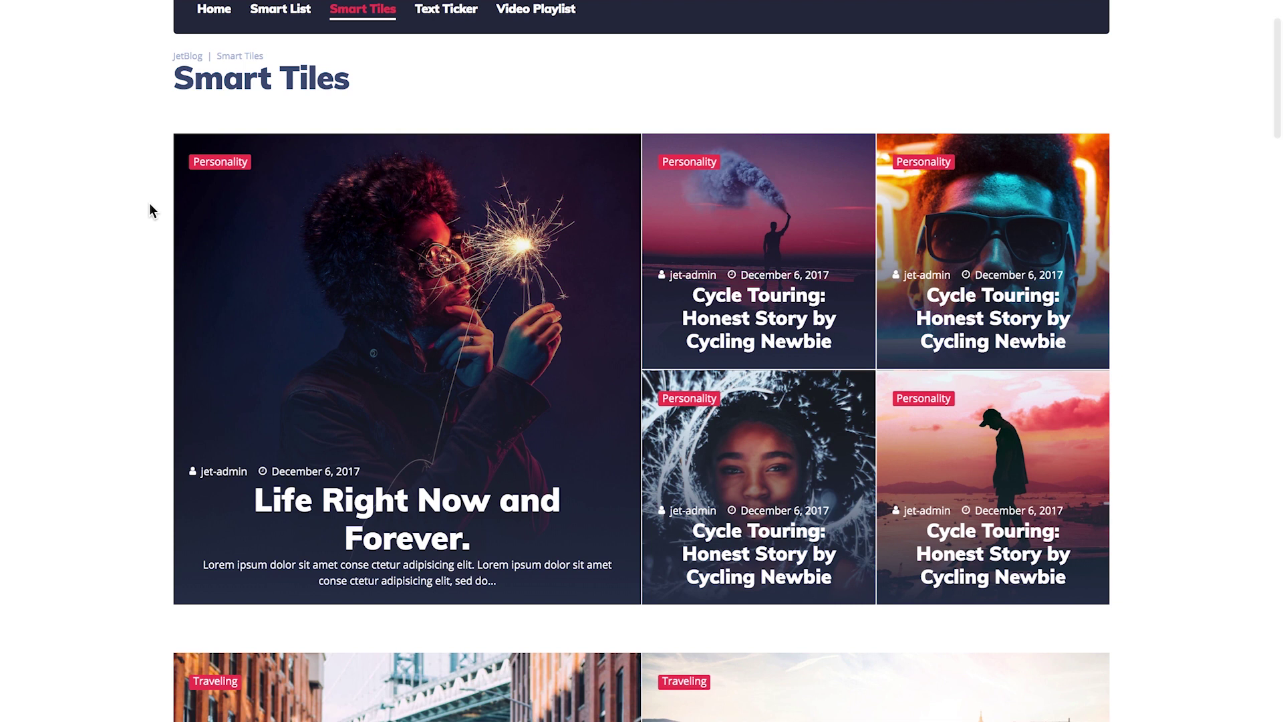
pyautogui.scroll(-5, 149, 203)
pyautogui.scroll(-12, 150, 202)
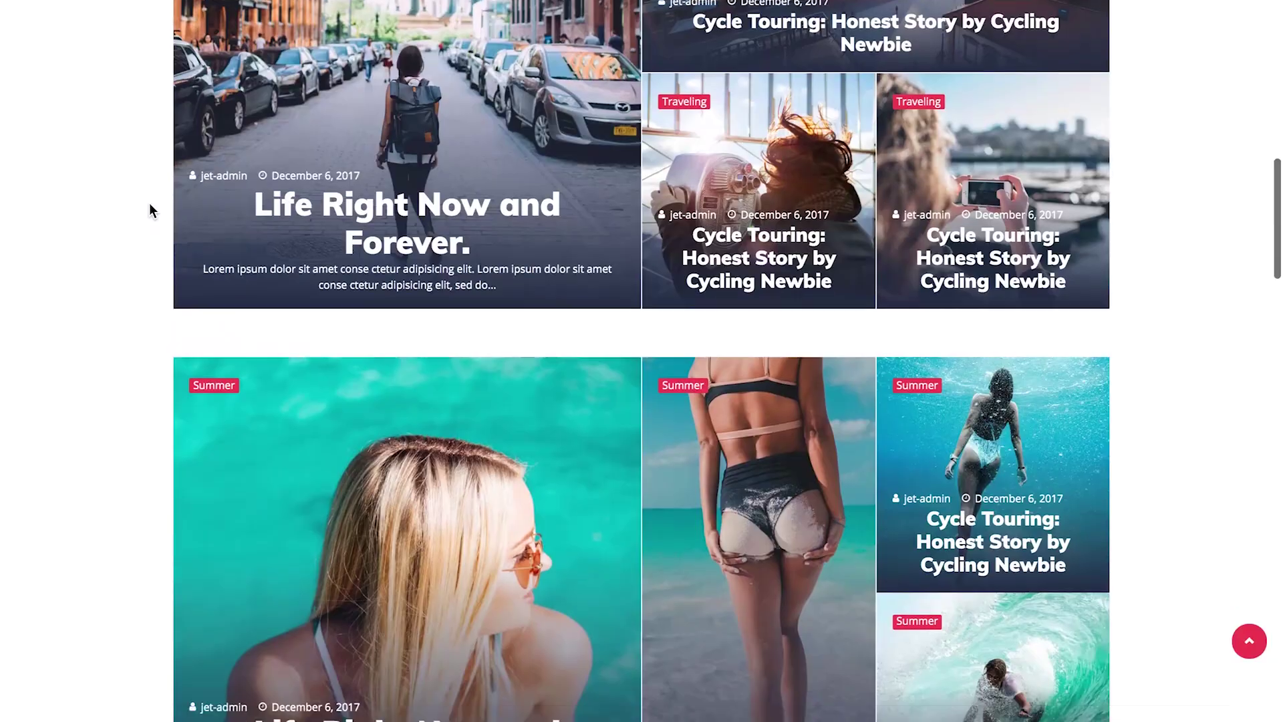
pyautogui.scroll(17, 150, 202)
pyautogui.scroll(2, 150, 202)
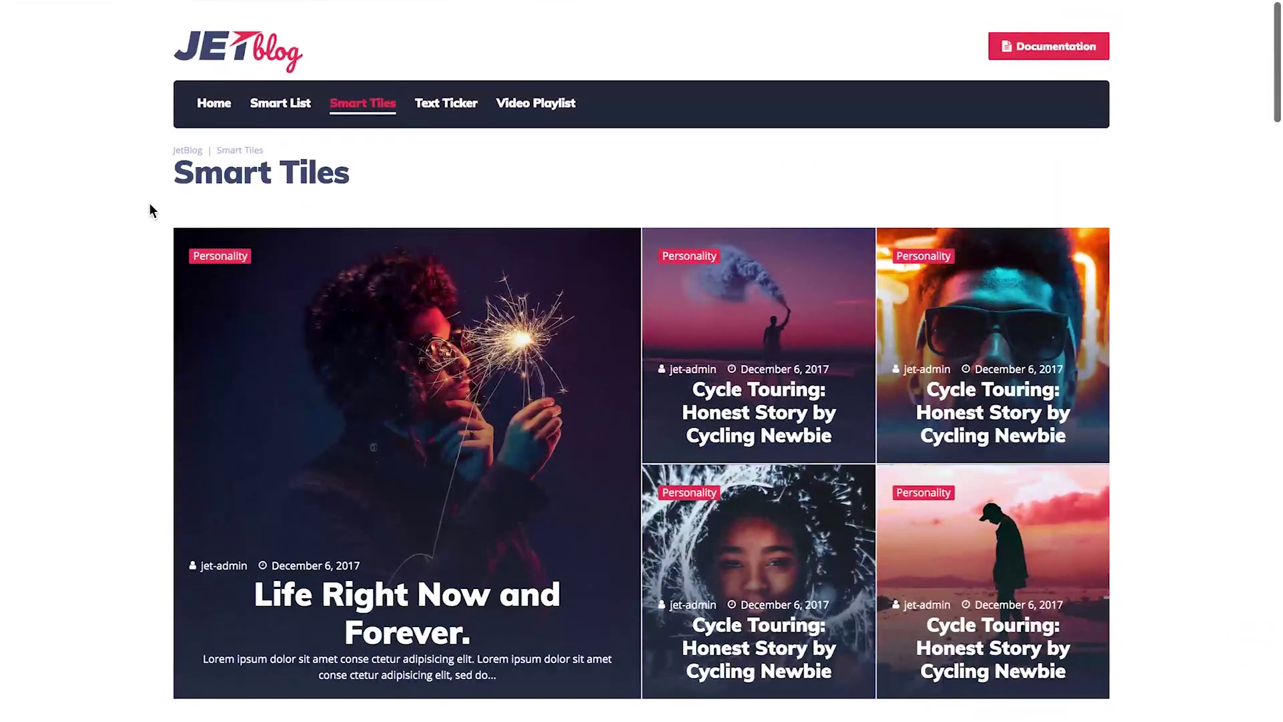
pyautogui.click(449, 106)
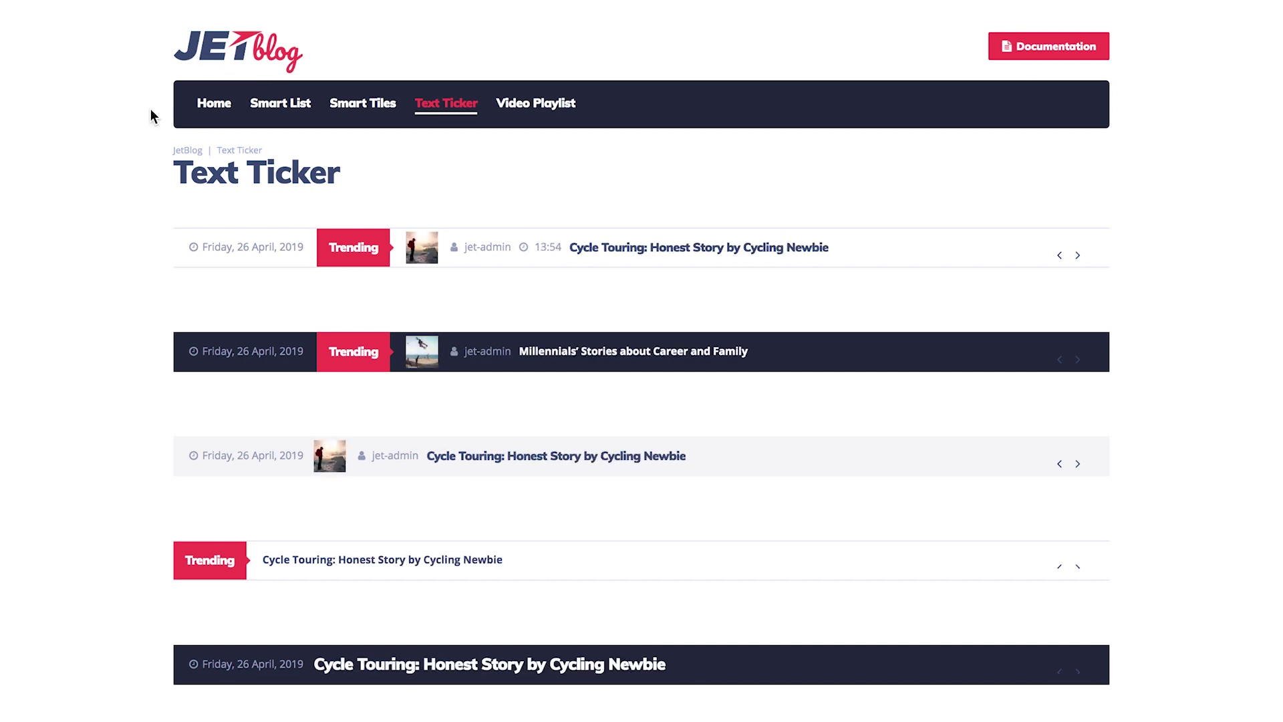
# Advance the first, second, third and last tickers to their next headlines
pyautogui.scroll(-1, 150, 115)
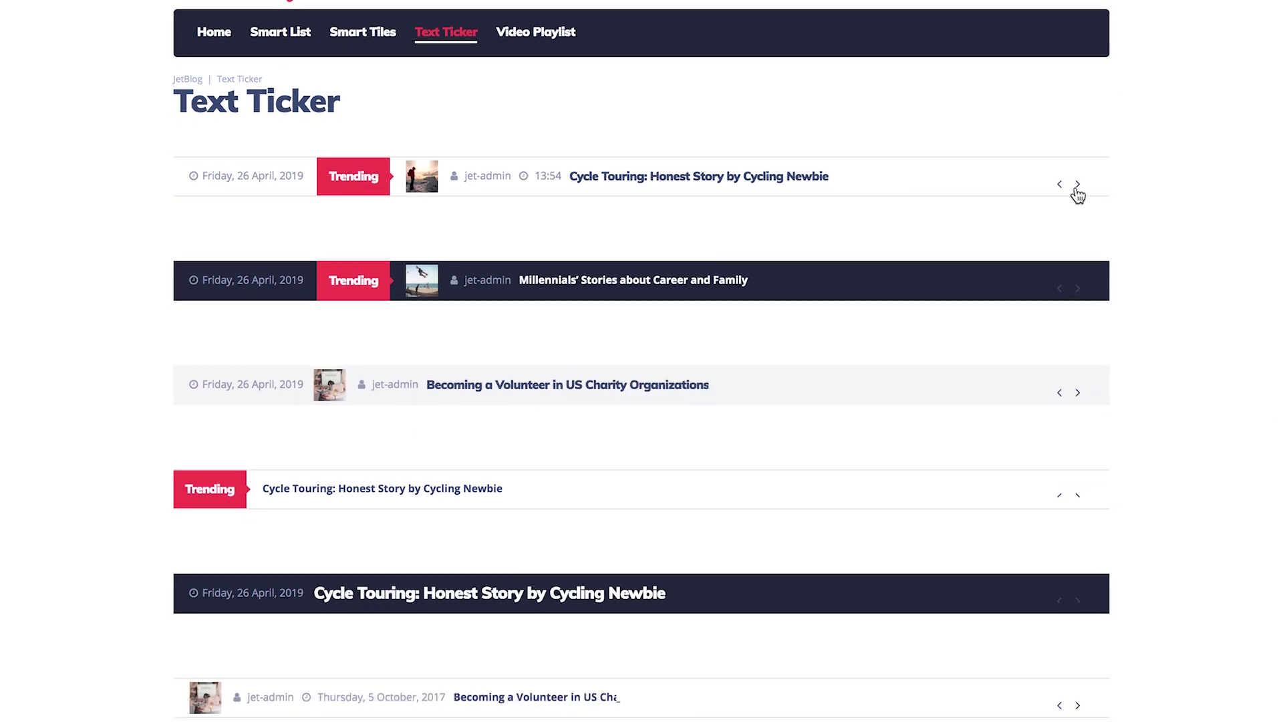
pyautogui.click(1077, 186)
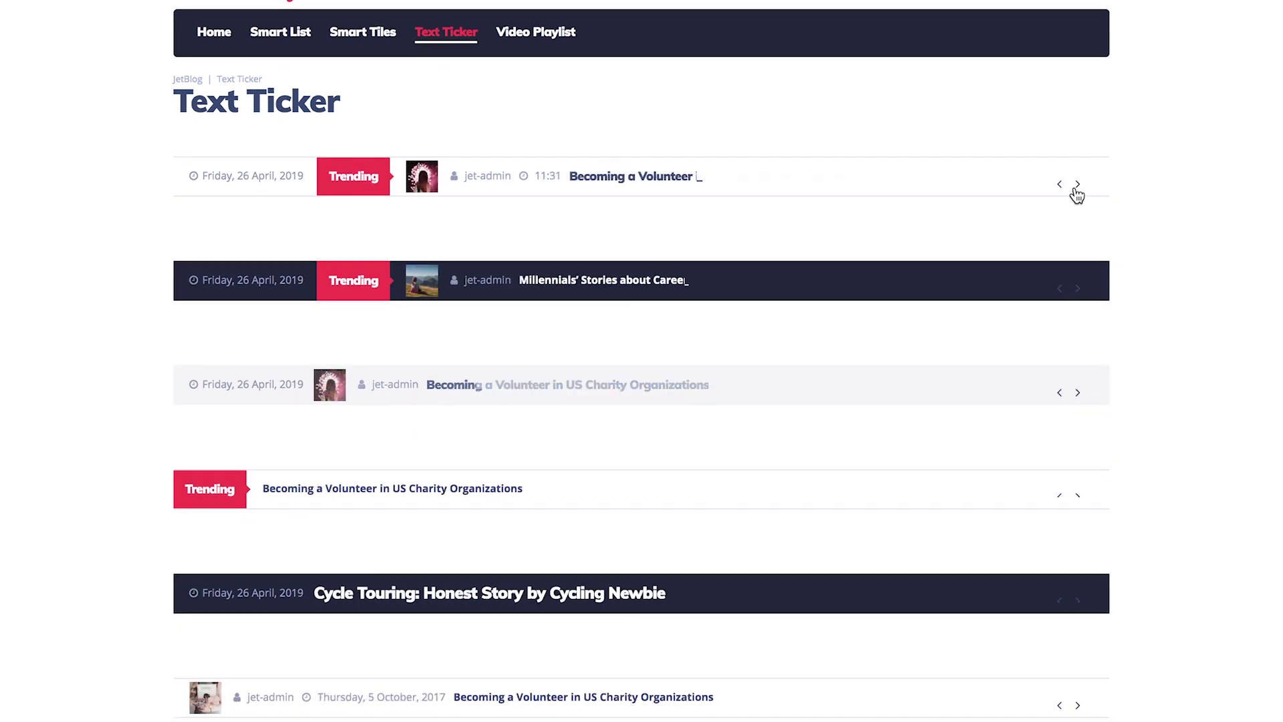
pyautogui.click(1078, 186)
pyautogui.click(1078, 186)
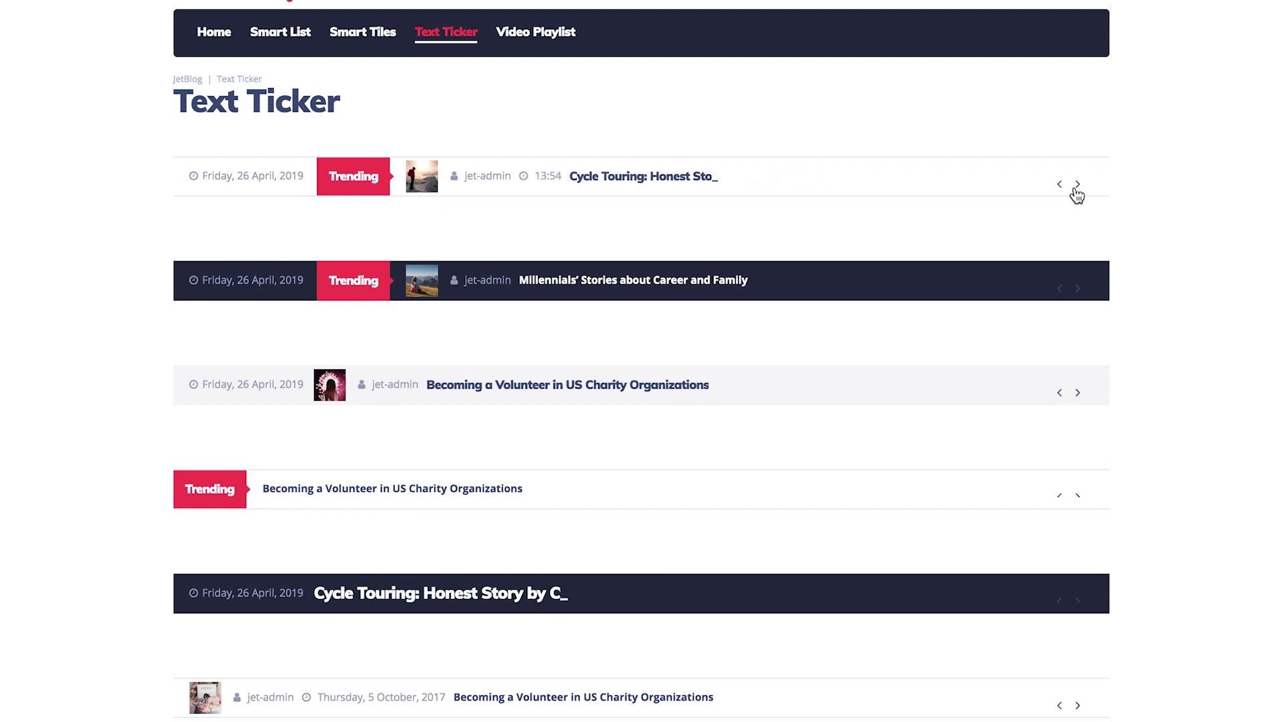
pyautogui.click(1077, 186)
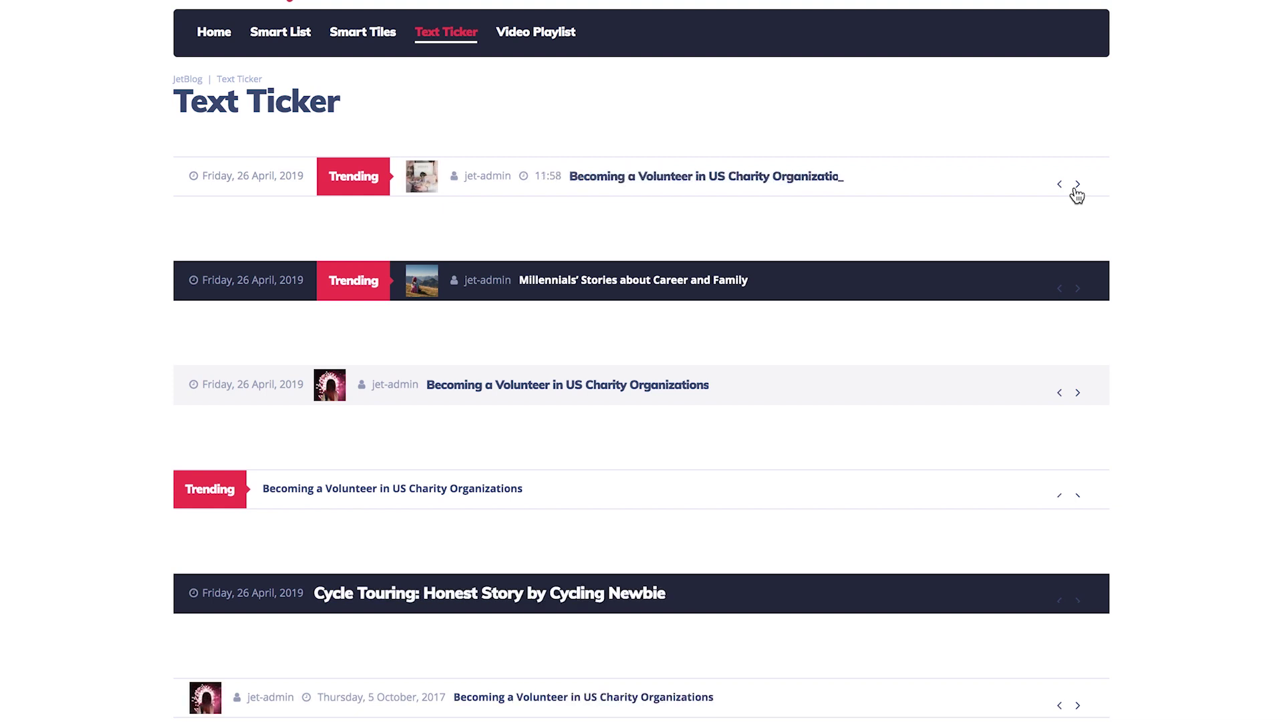
pyautogui.click(1077, 287)
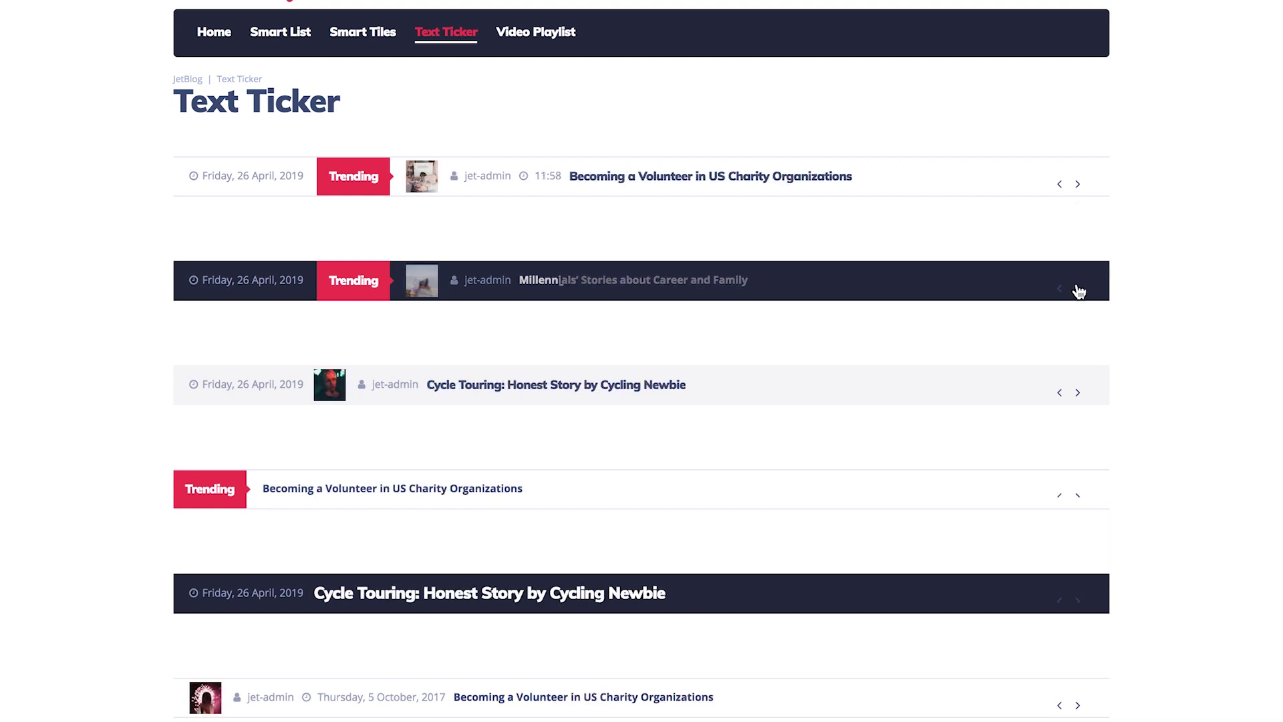
pyautogui.scroll(-5, 1146, 368)
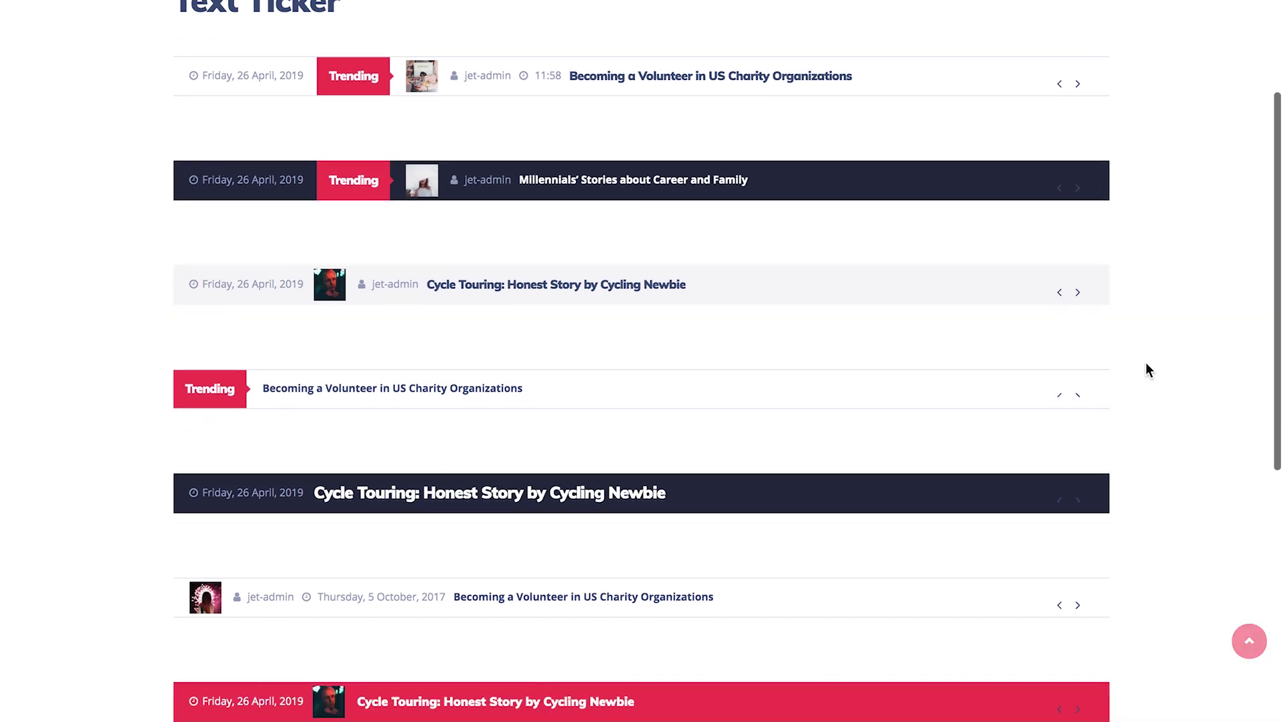
pyautogui.scroll(-1, 1145, 367)
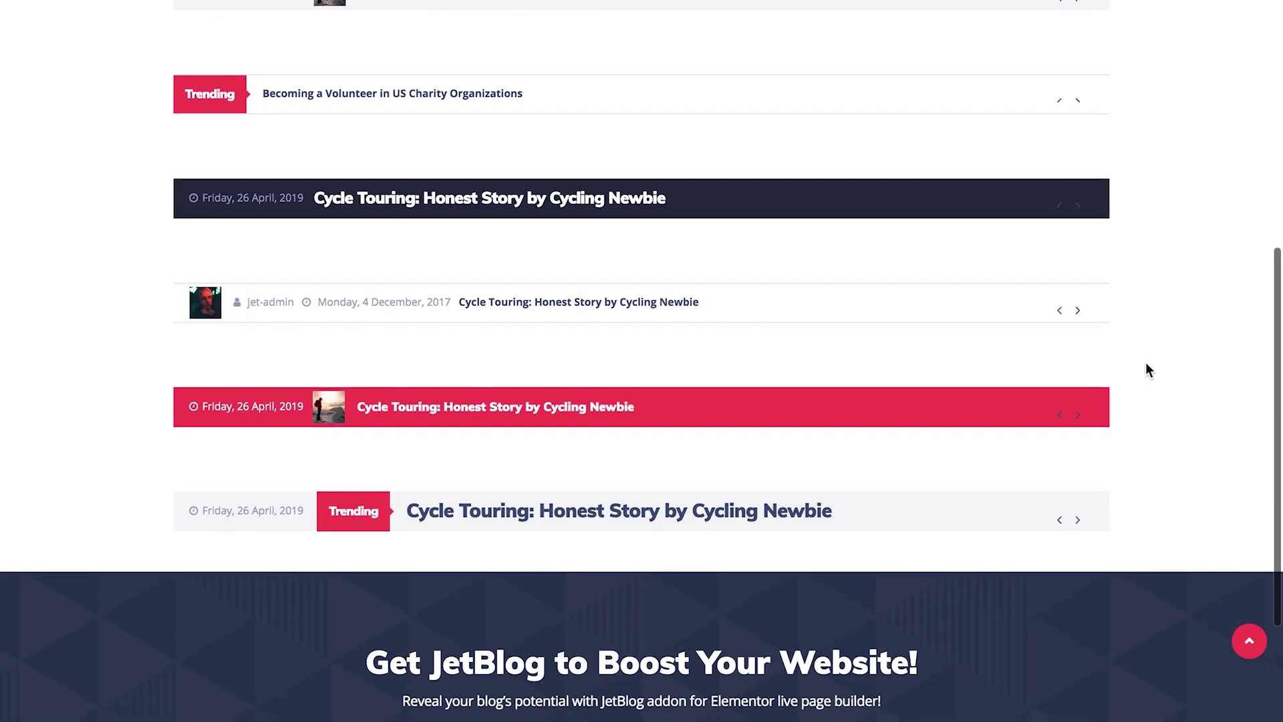
pyautogui.click(1077, 519)
pyautogui.scroll(5, 1173, 442)
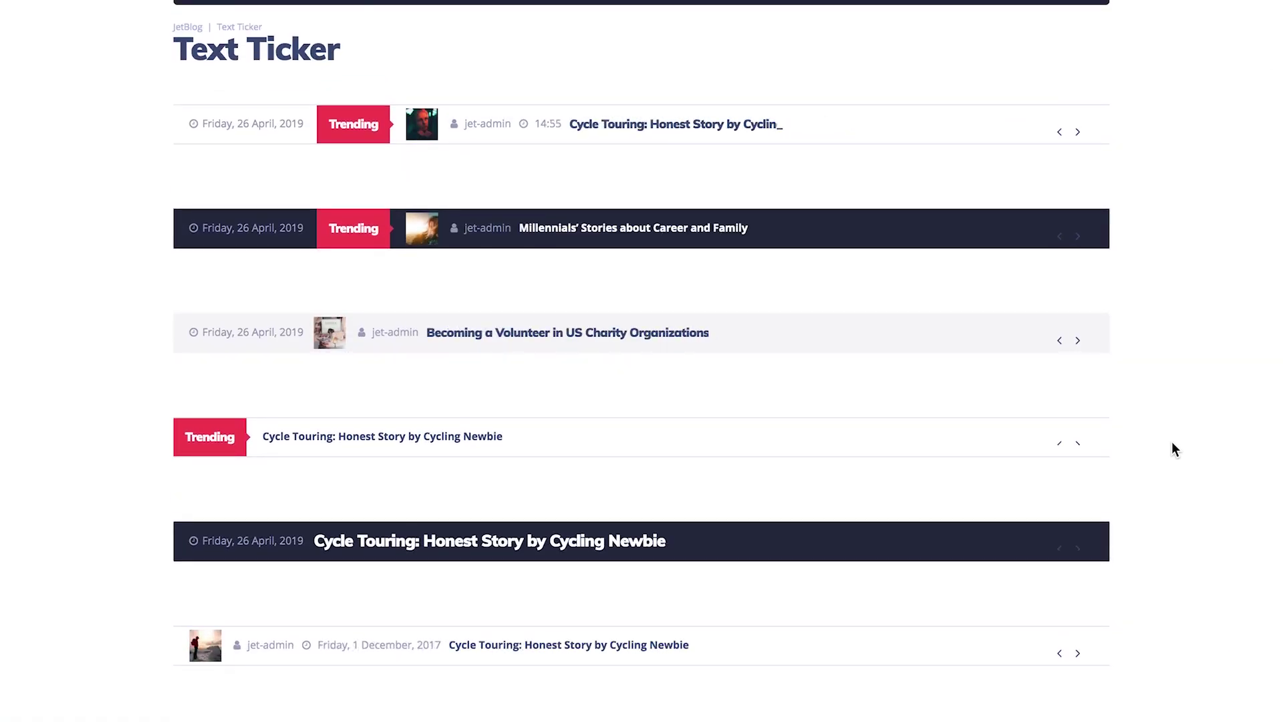
pyautogui.click(1077, 340)
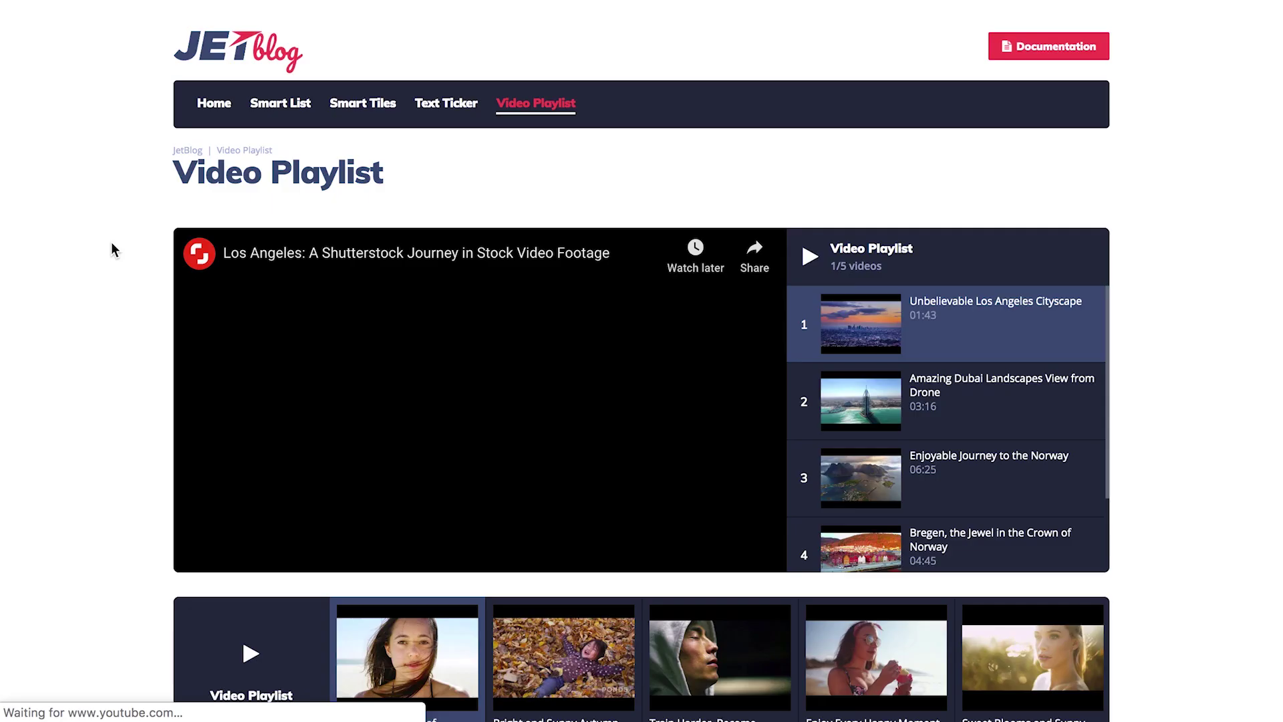
# Scroll through the Video Playlist demo's playlist layouts
pyautogui.scroll(-4, 111, 244)
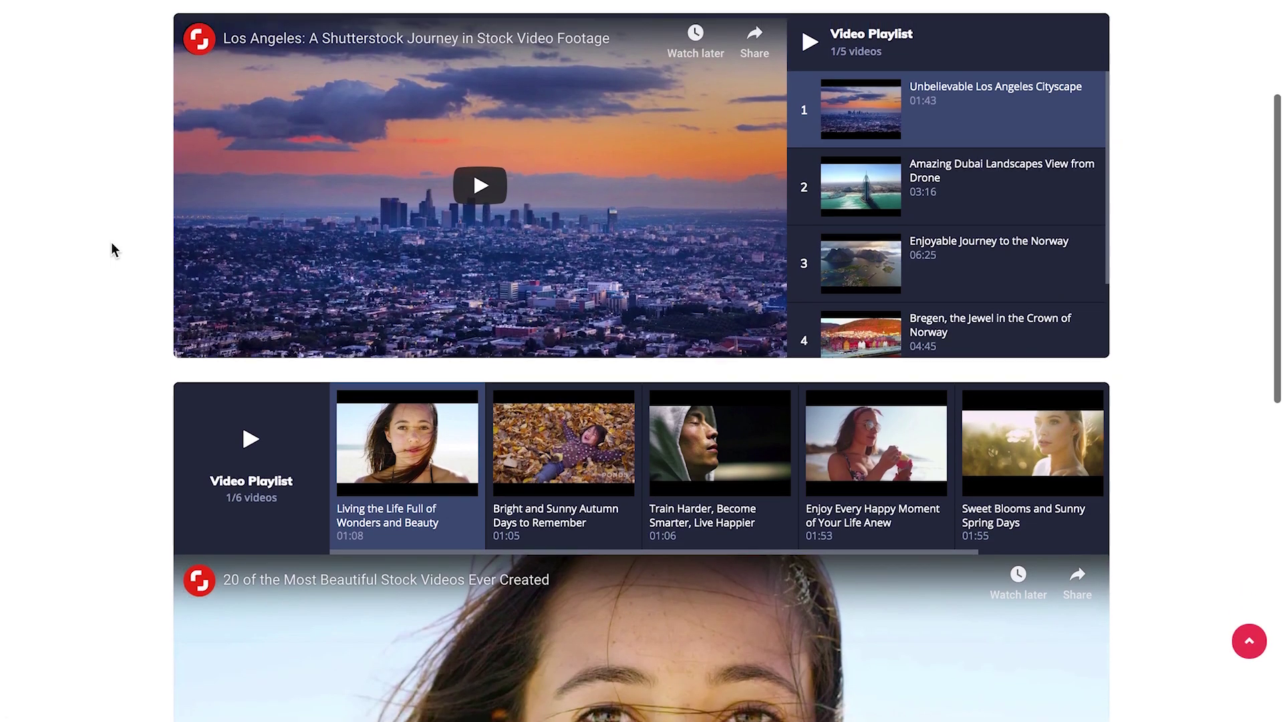
pyautogui.scroll(-6, 112, 244)
pyautogui.scroll(-1, 112, 245)
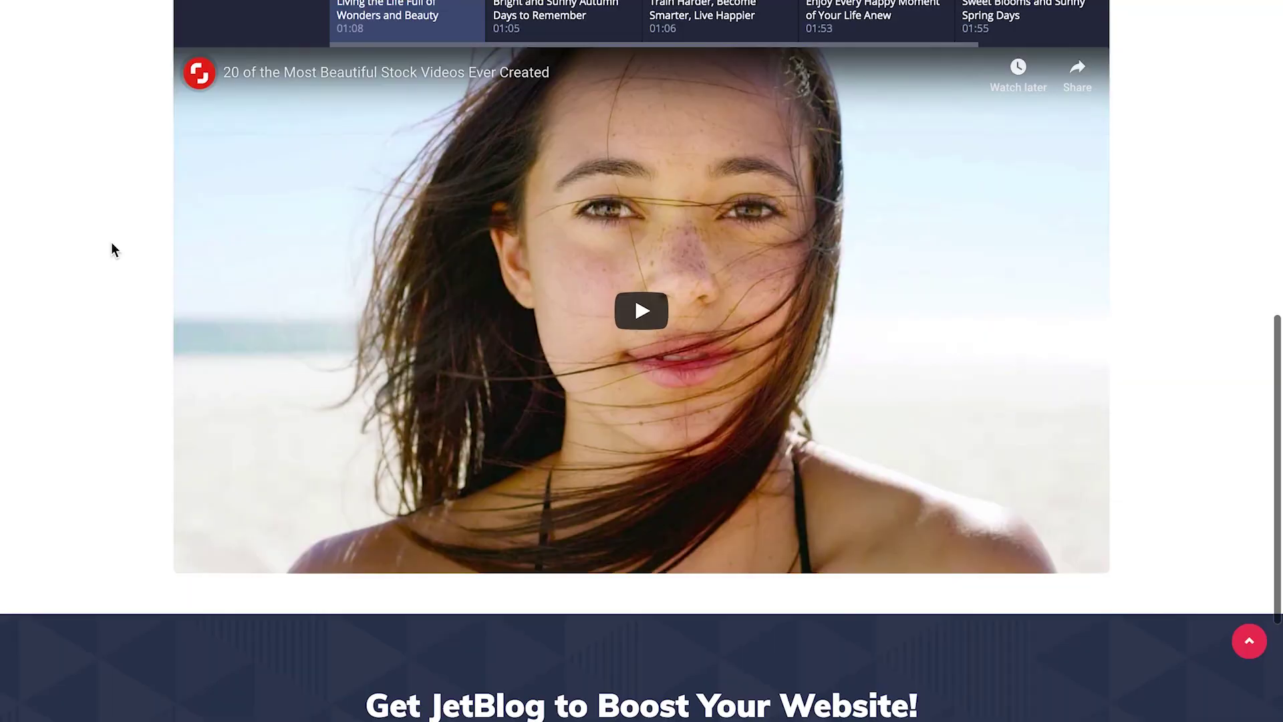
pyautogui.scroll(10, 112, 244)
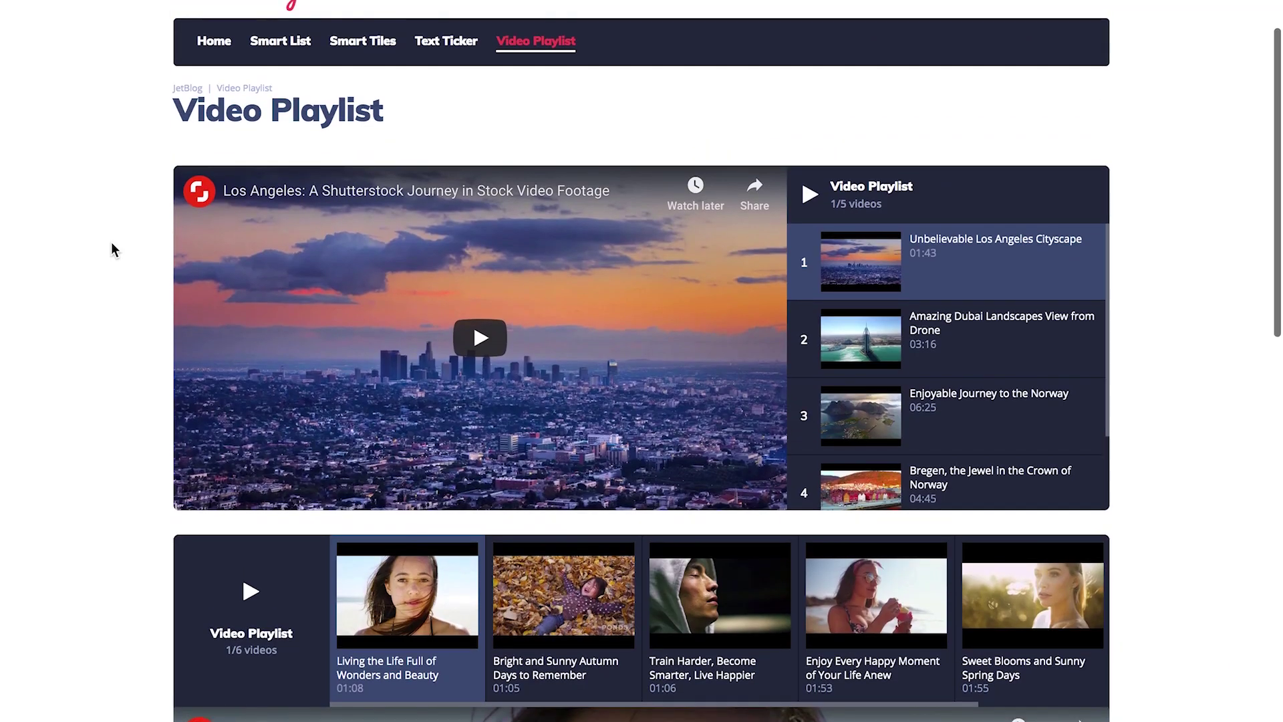
pyautogui.scroll(-1, 110, 249)
pyautogui.scroll(-1, 112, 244)
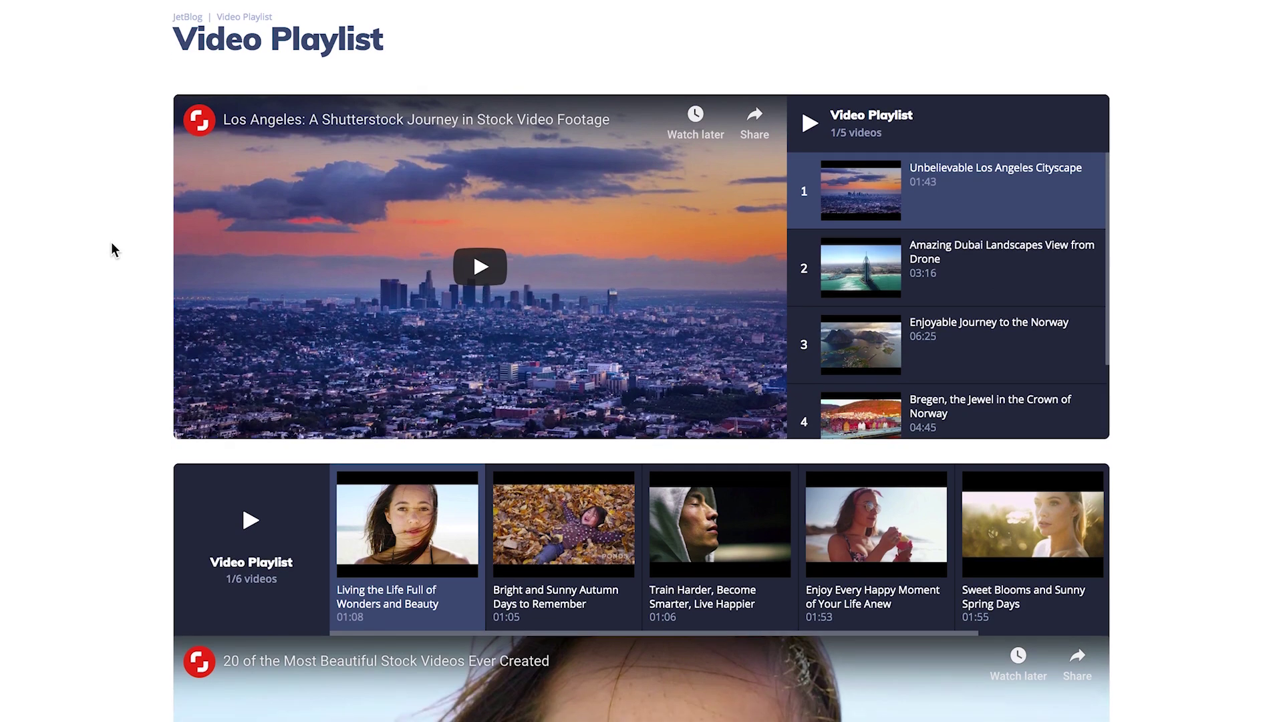
pyautogui.scroll(3, 111, 243)
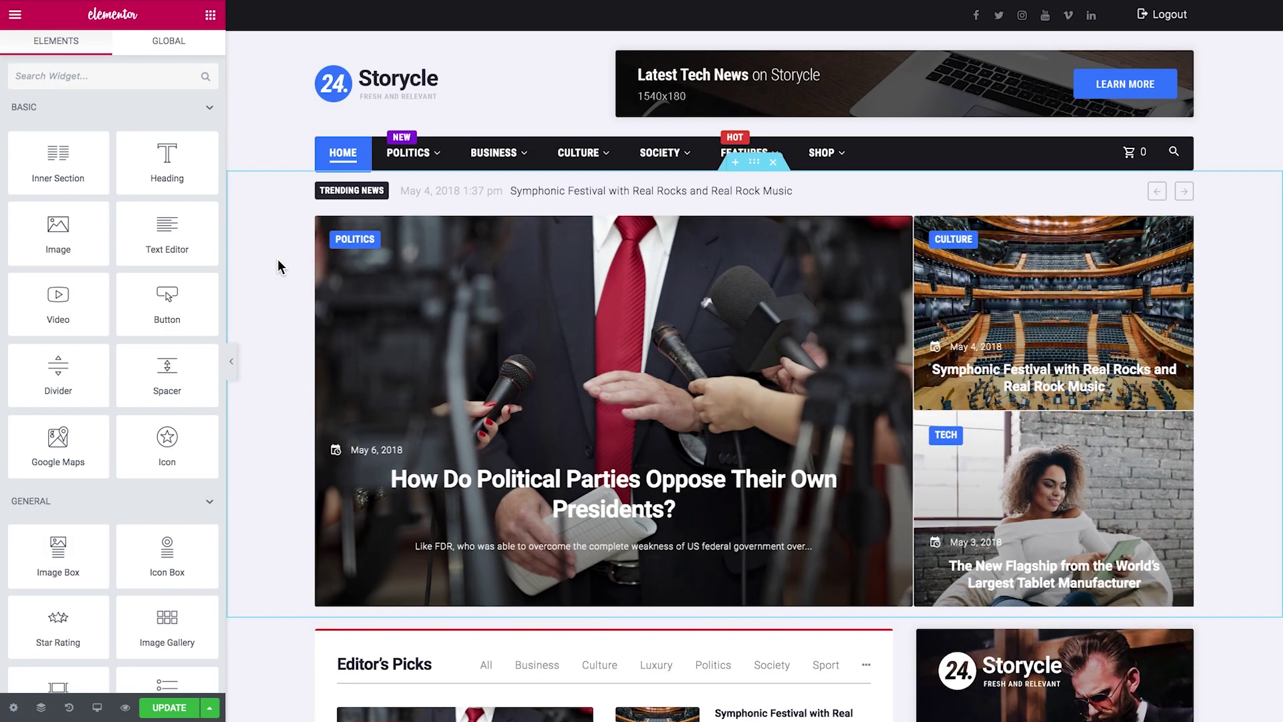
# Select the hero Smart Posts Tiles widget on the Storycle home page
pyautogui.scroll(-6, 278, 260)
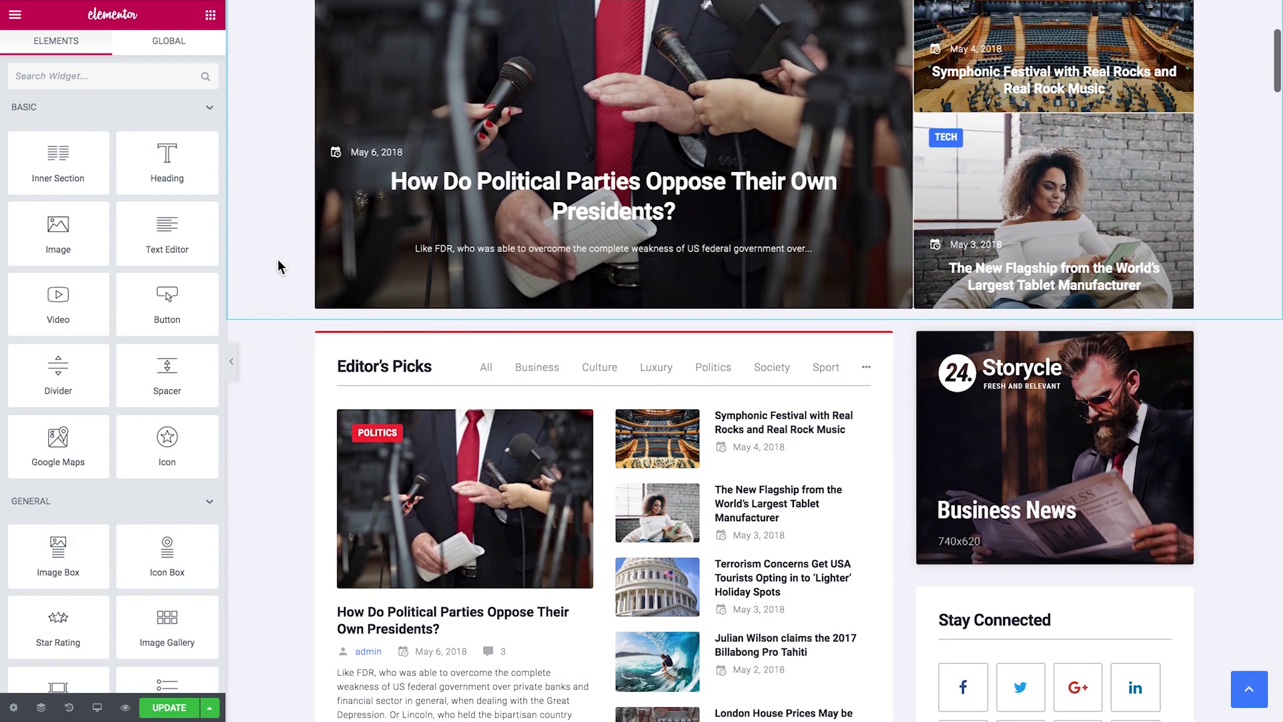
pyautogui.scroll(-1, 278, 266)
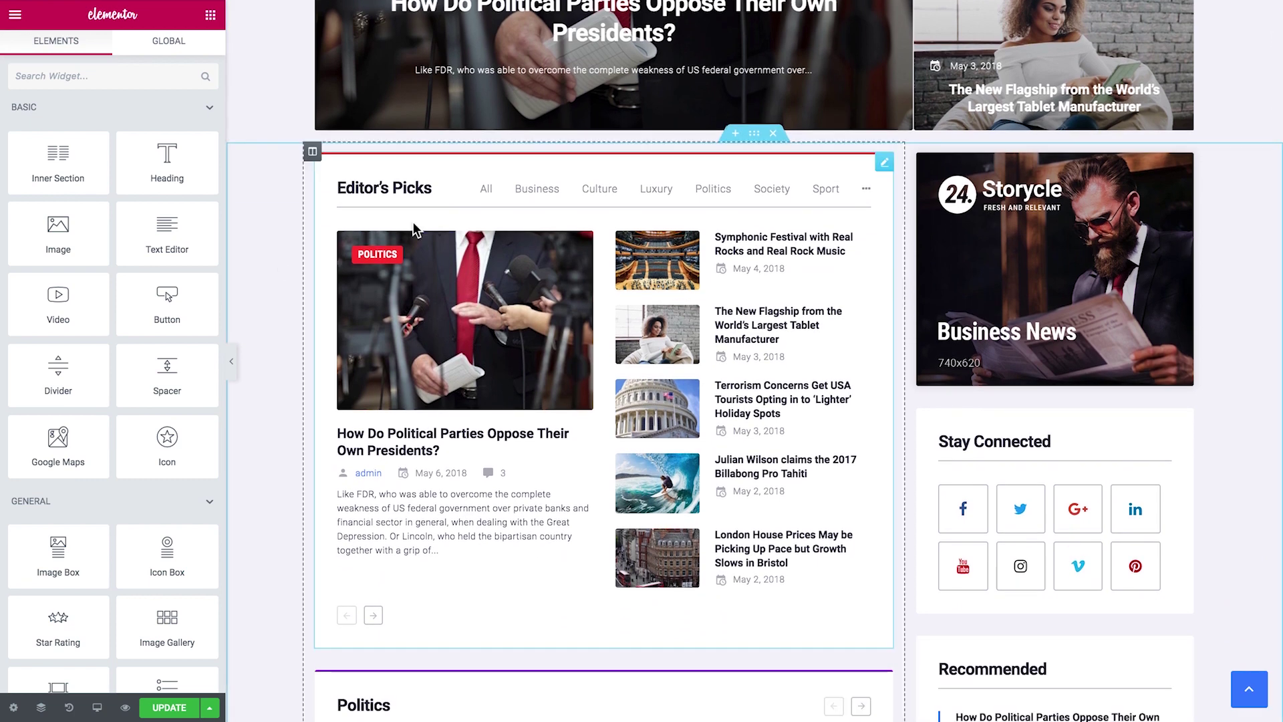
pyautogui.scroll(2, 411, 228)
pyautogui.scroll(3, 413, 222)
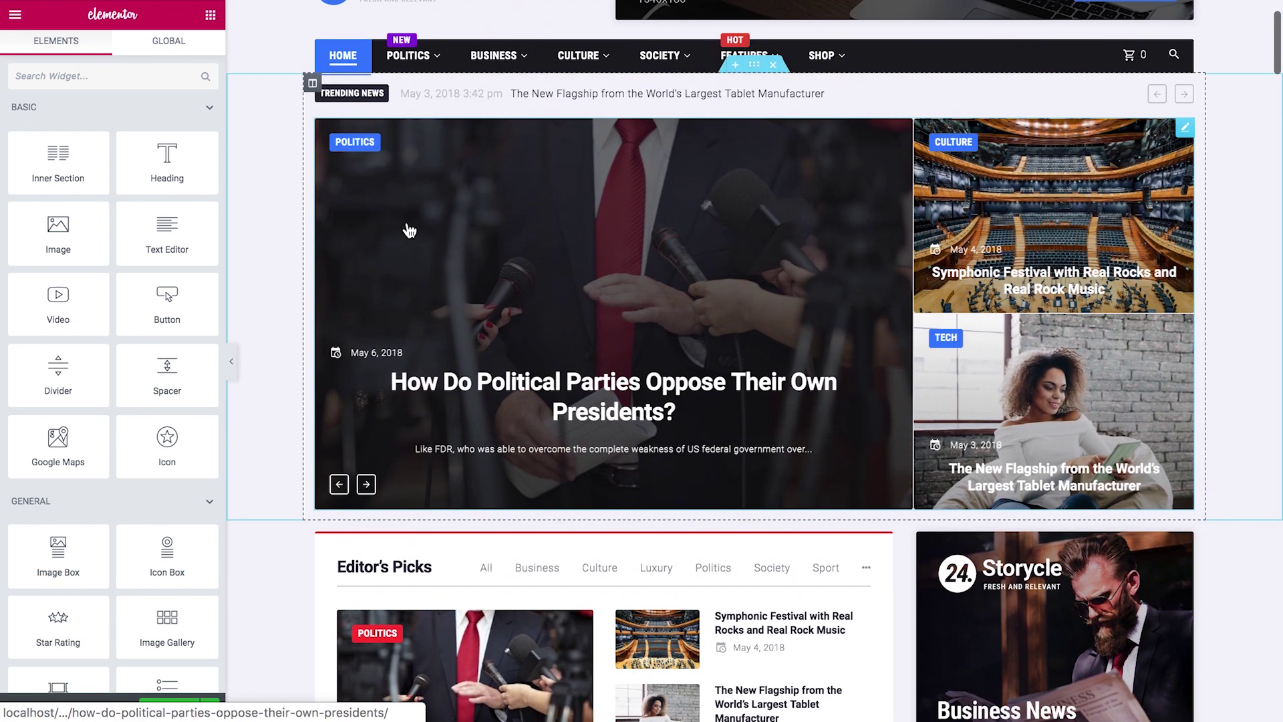
pyautogui.click(407, 230)
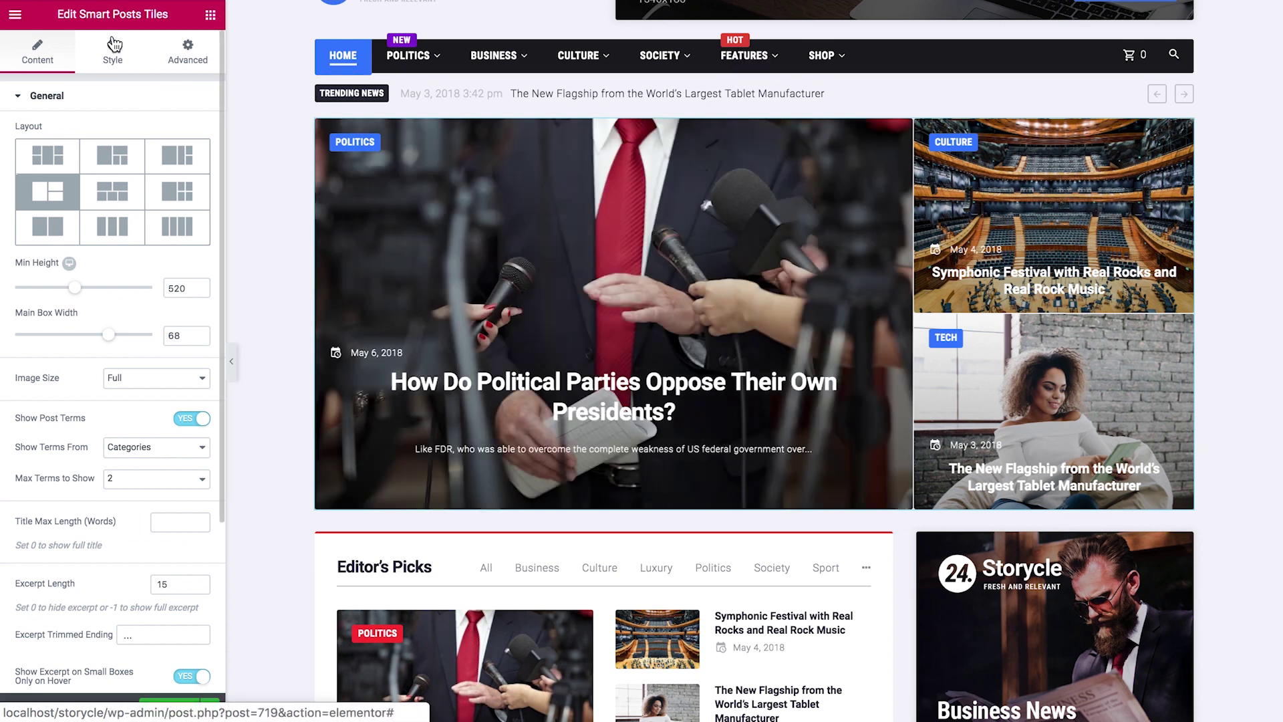
# Scroll down the page and select the World in Pictures list widget
pyautogui.scroll(-7, 234, 161)
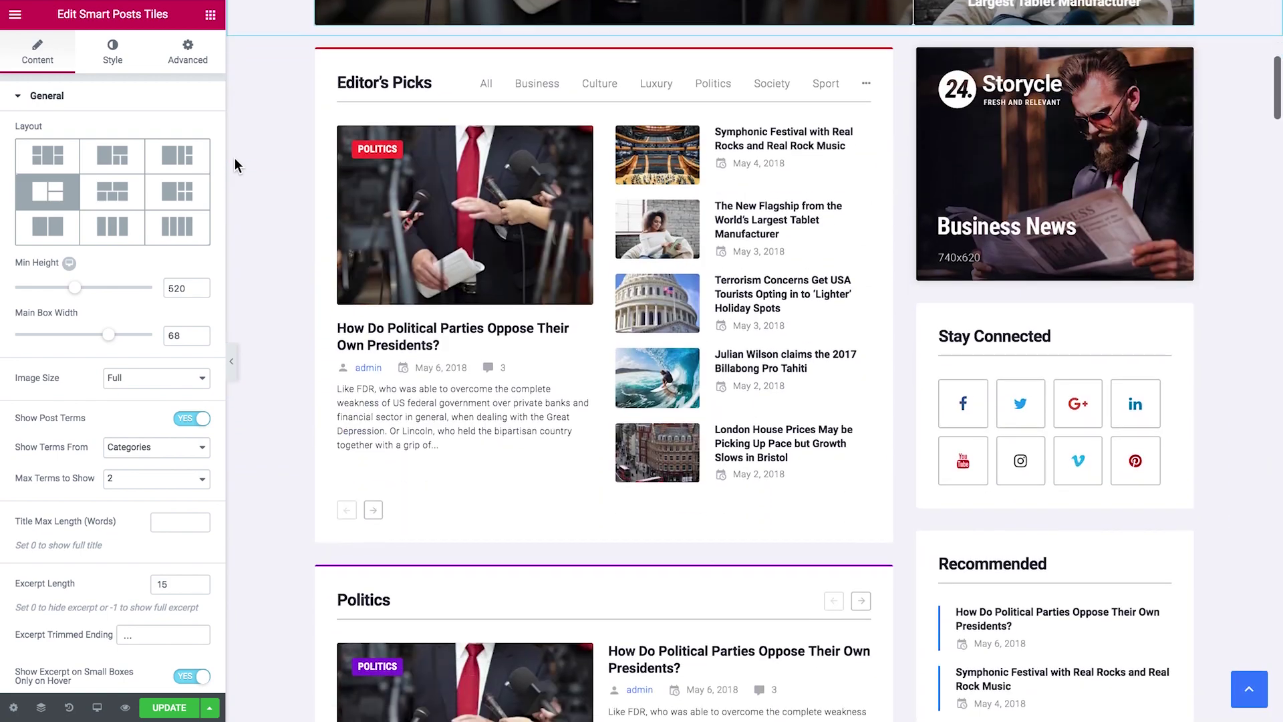
pyautogui.scroll(-14, 234, 167)
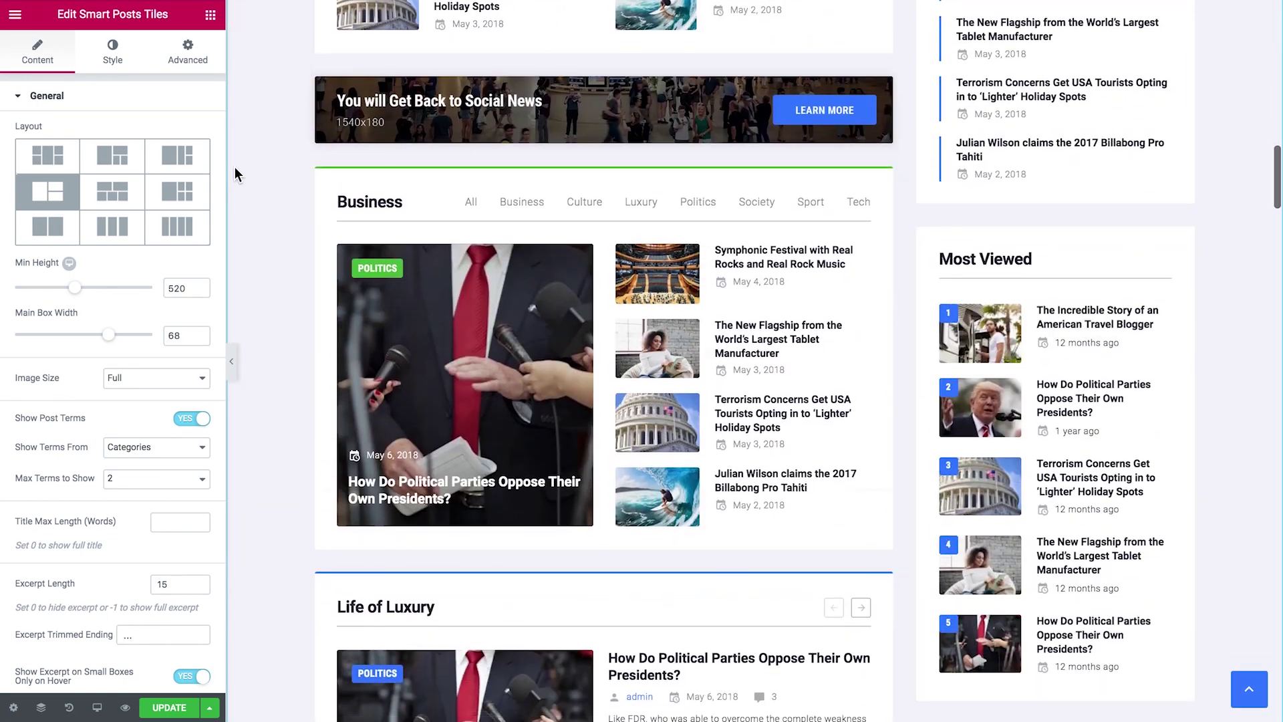
pyautogui.scroll(-17, 234, 167)
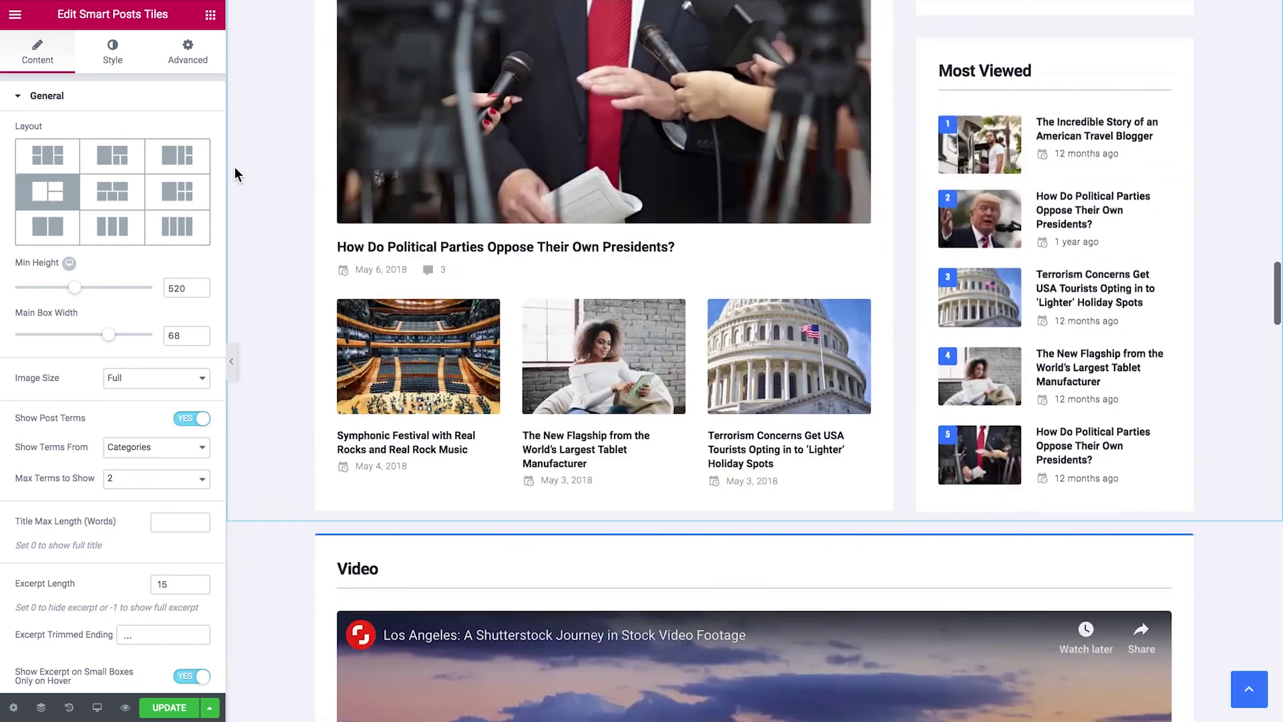
pyautogui.scroll(-4, 234, 167)
pyautogui.scroll(6, 235, 167)
pyautogui.scroll(-6, 234, 167)
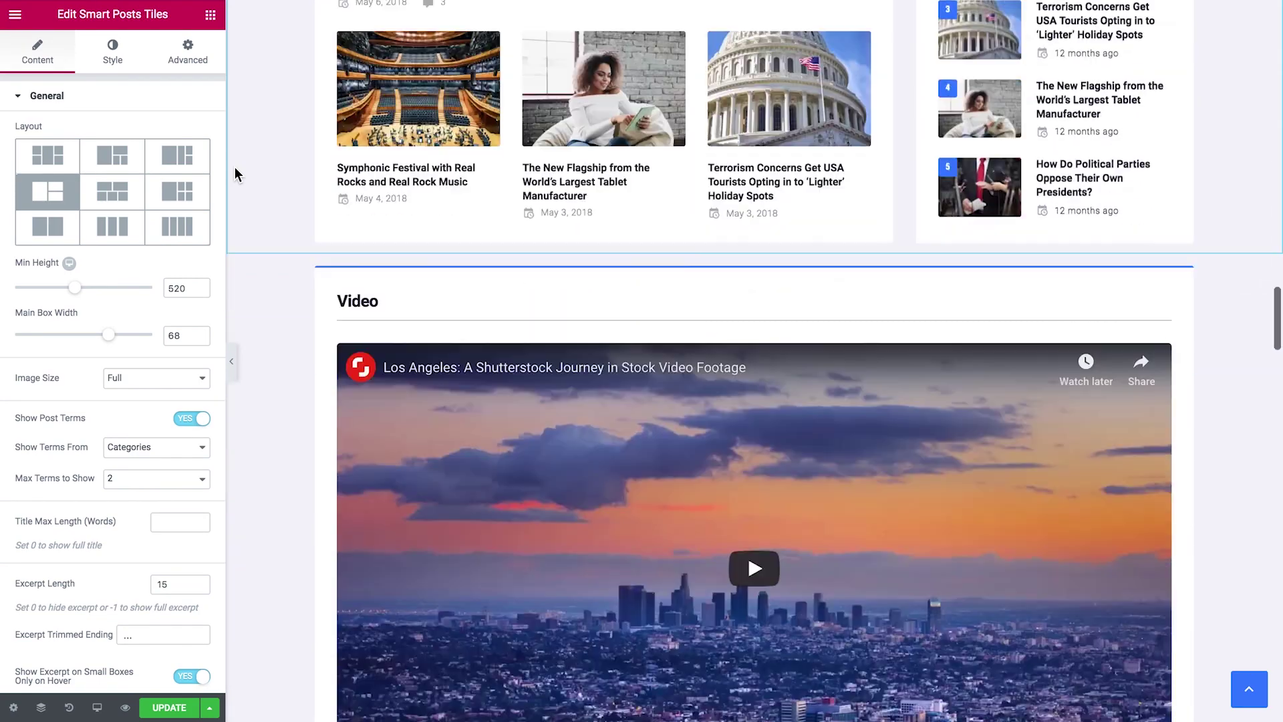
pyautogui.scroll(-5, 235, 167)
pyautogui.scroll(10, 234, 167)
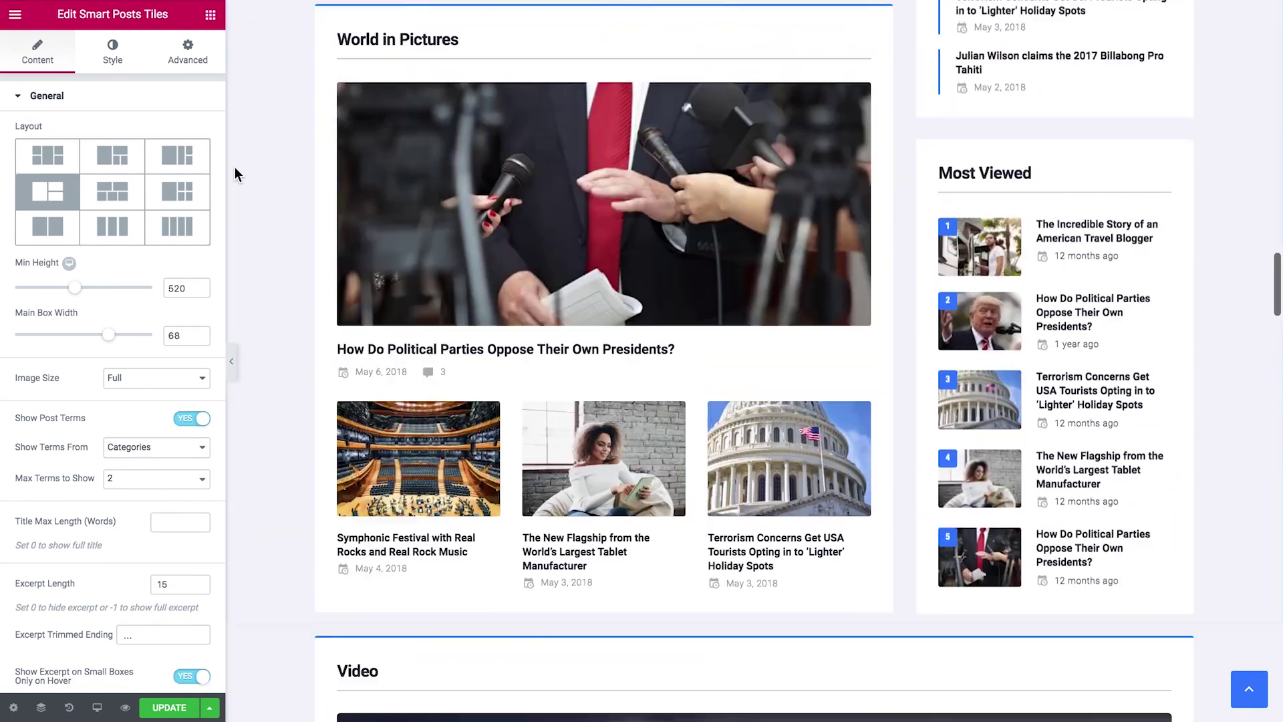
pyautogui.scroll(1, 234, 167)
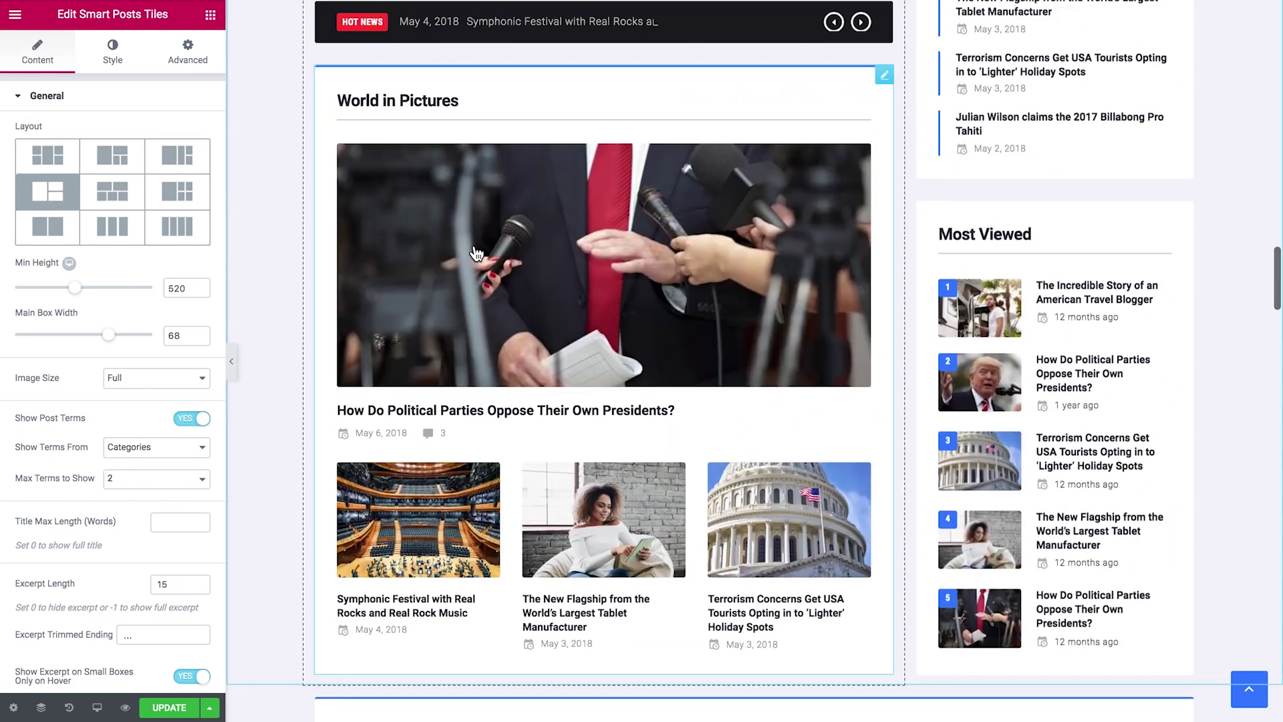
pyautogui.click(451, 116)
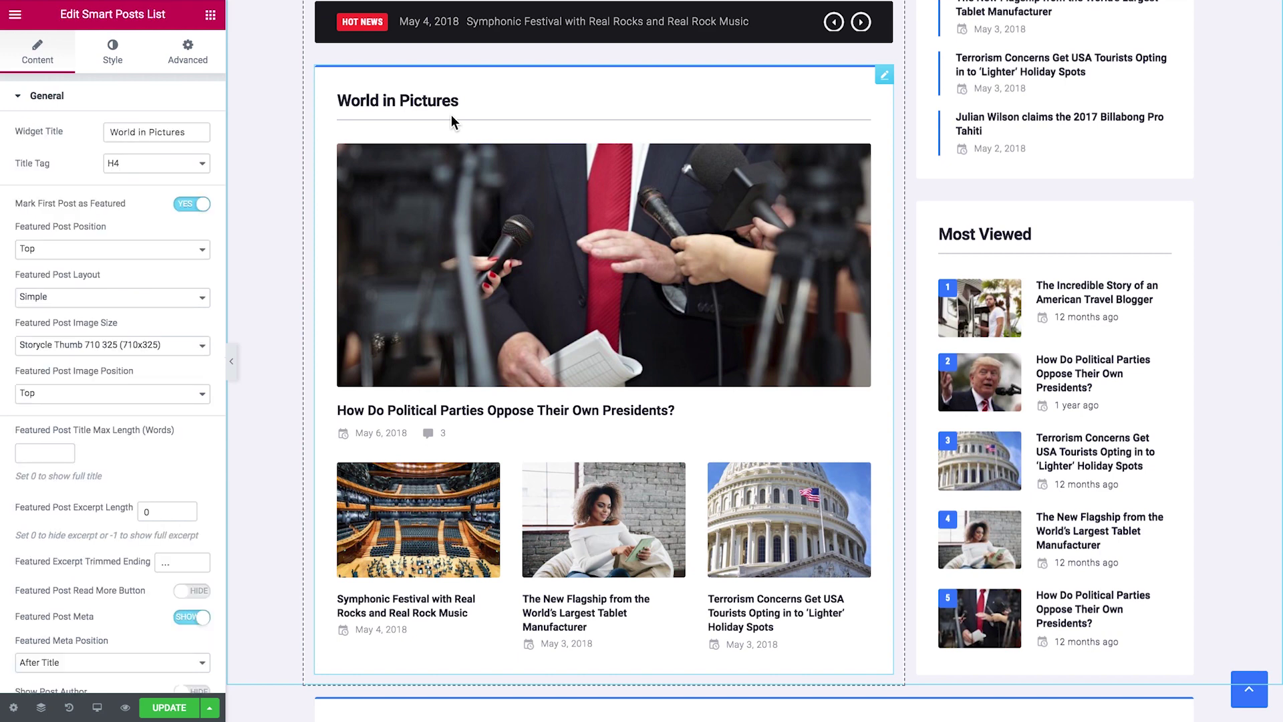
# Return to the Smart Posts Tiles panel, showing min height 520 and main box width 68
pyautogui.scroll(-11, 451, 115)
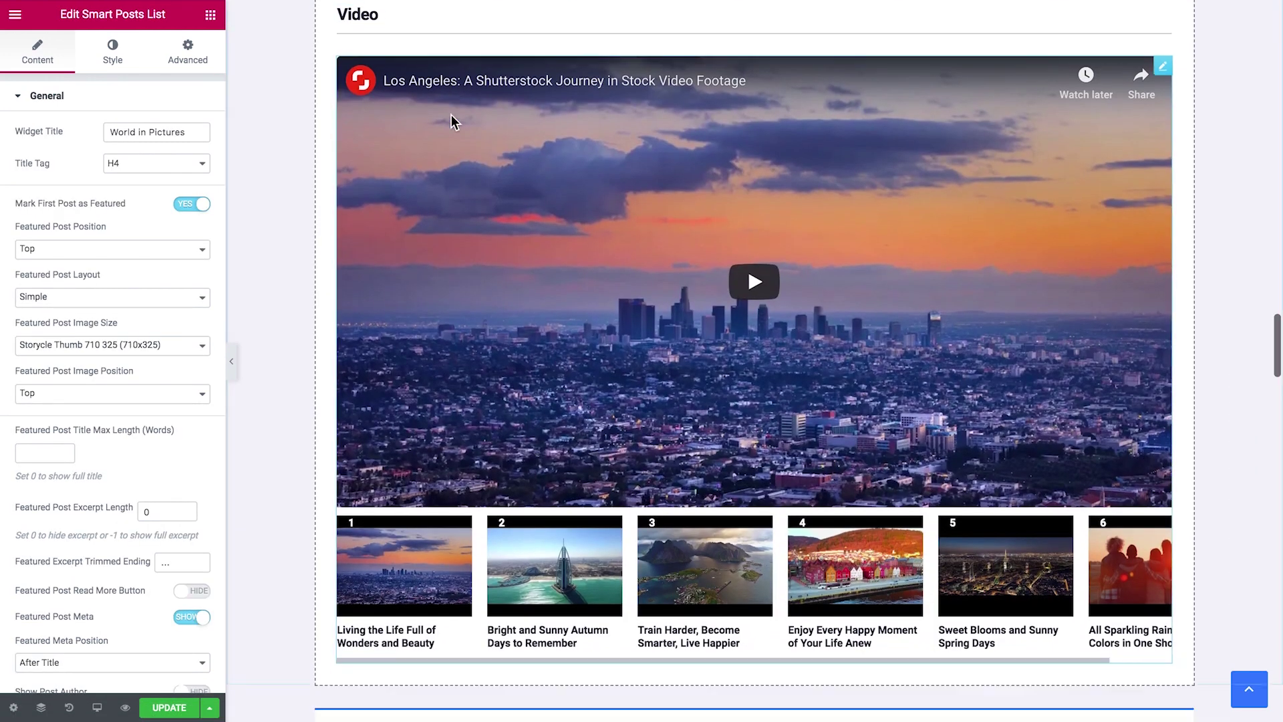
pyautogui.scroll(-3, 488, 158)
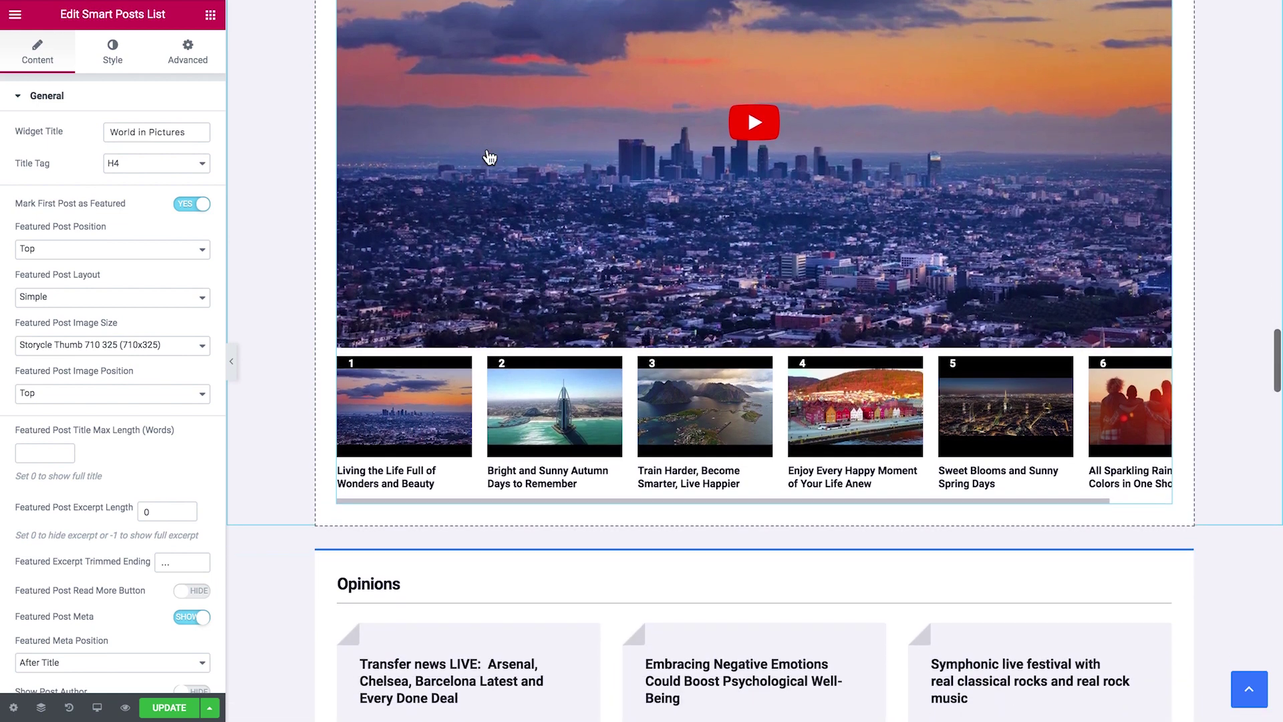
pyautogui.scroll(3, 490, 157)
pyautogui.moveTo(503, 628)
pyautogui.mouseDown()
pyautogui.moveTo(560, 630)
pyautogui.moveTo(497, 626)
pyautogui.moveTo(515, 627)
pyautogui.mouseUp()
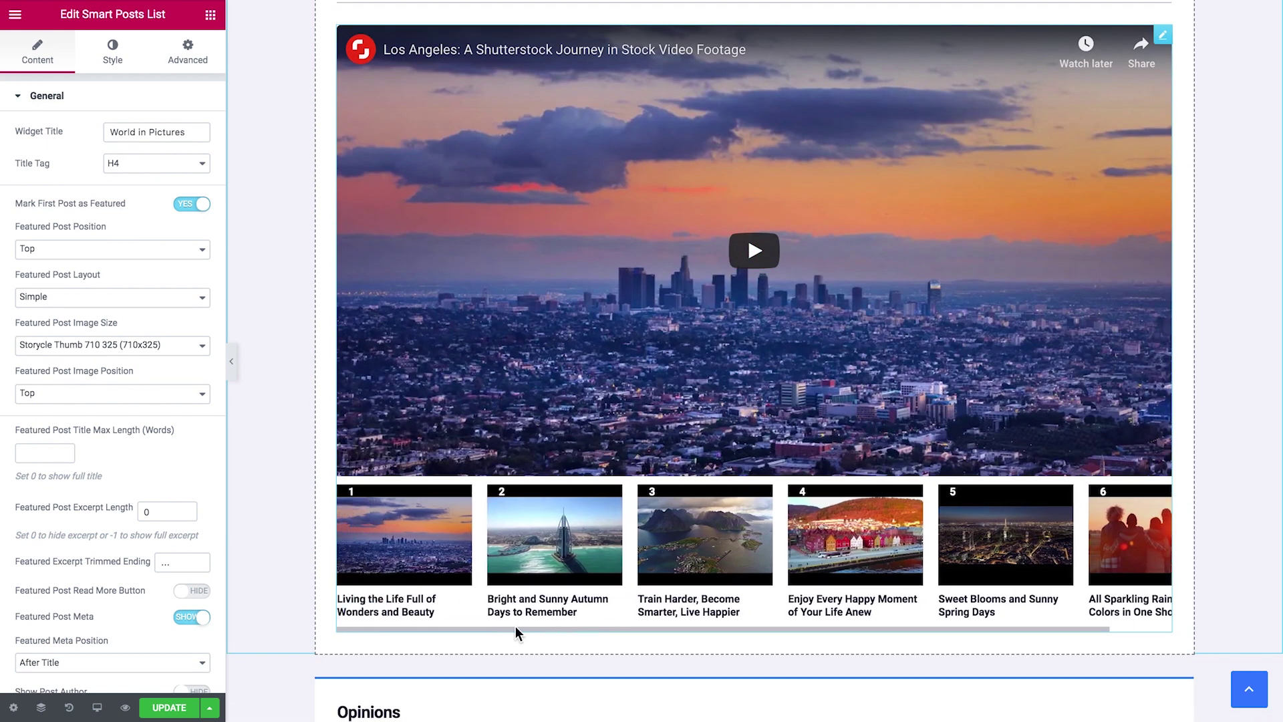
pyautogui.moveTo(516, 627); pyautogui.dragTo(534, 627)
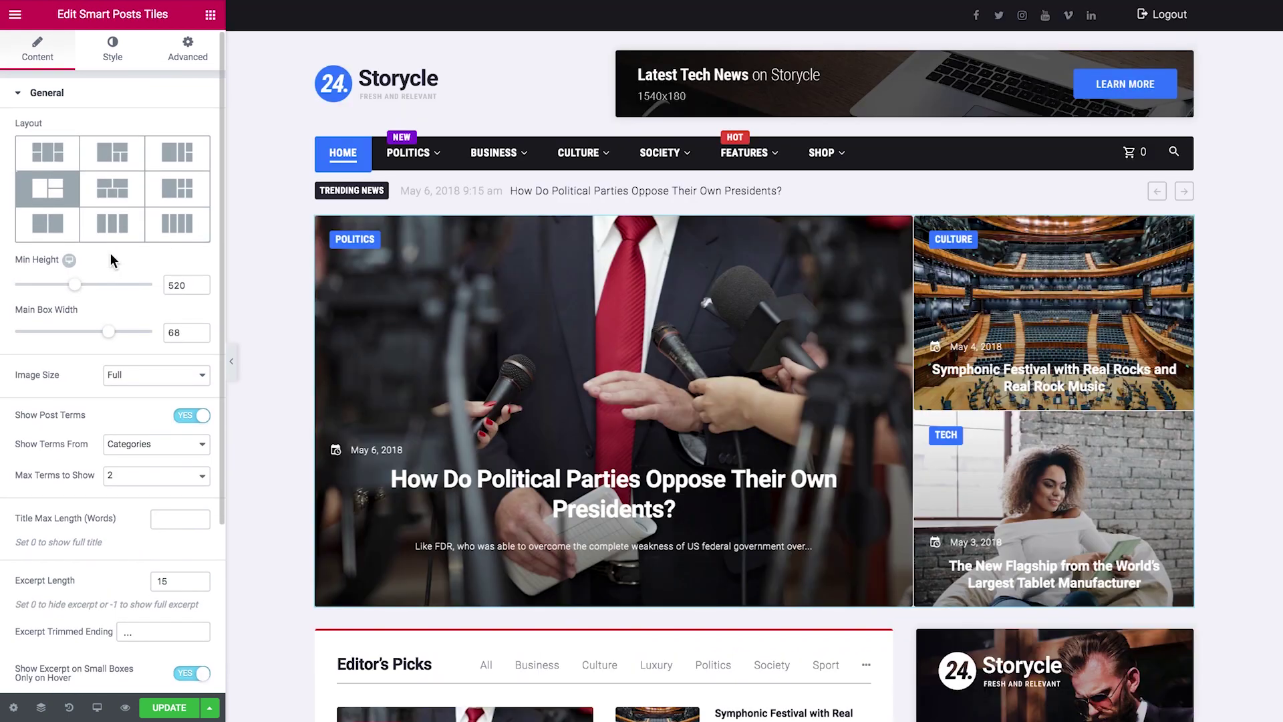
pyautogui.scroll(-2, 110, 254)
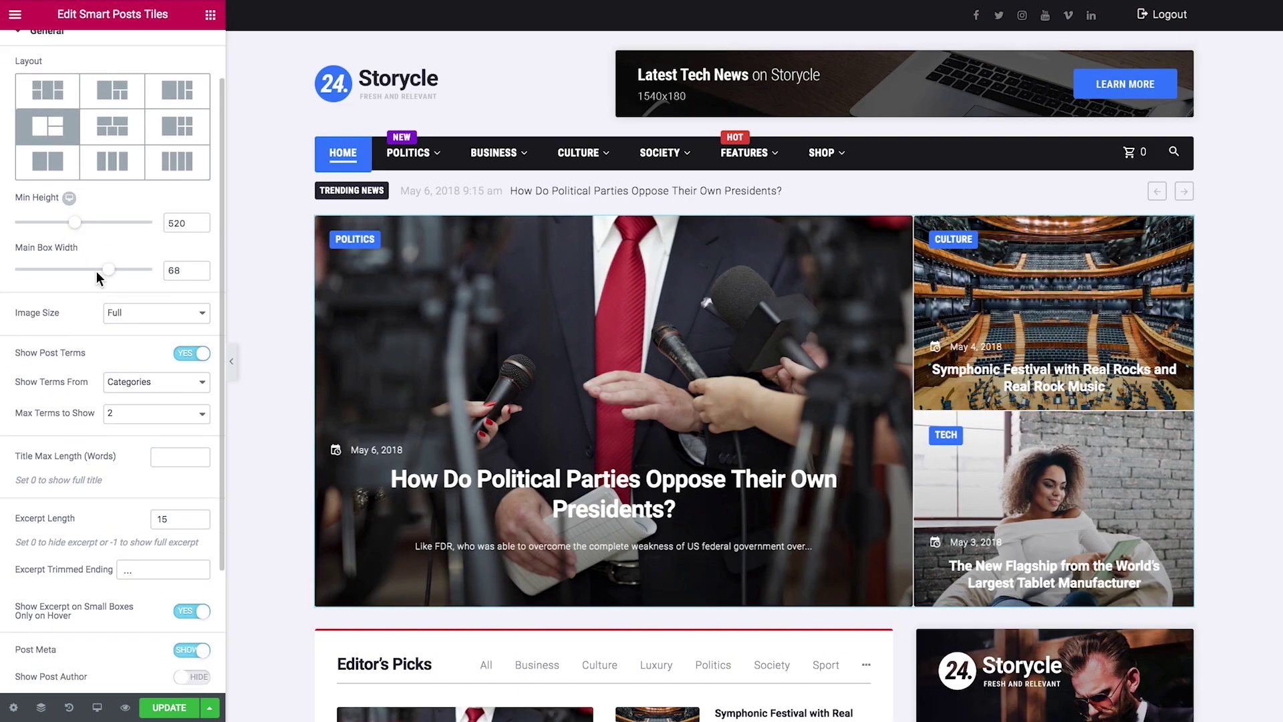
# Expand Query & Controls, leave Use Custom Query set to No, and view the Style settings
pyautogui.scroll(-1, 96, 271)
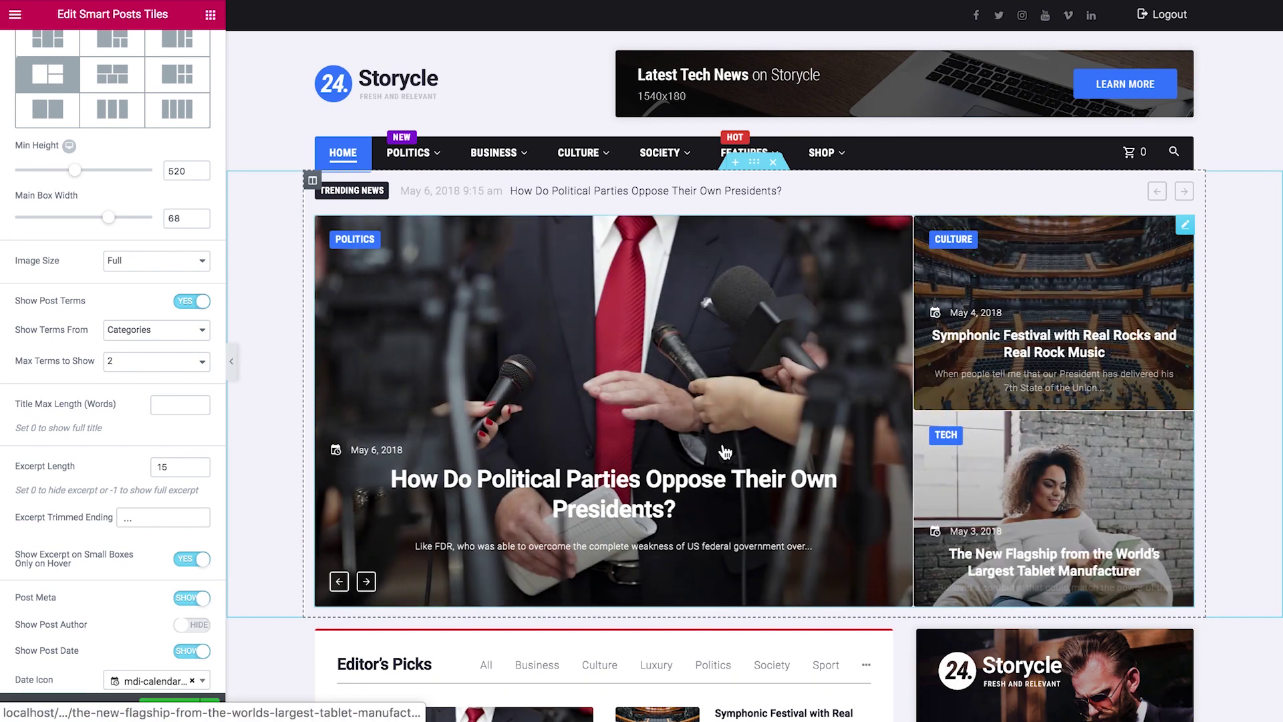
pyautogui.scroll(-1, 69, 304)
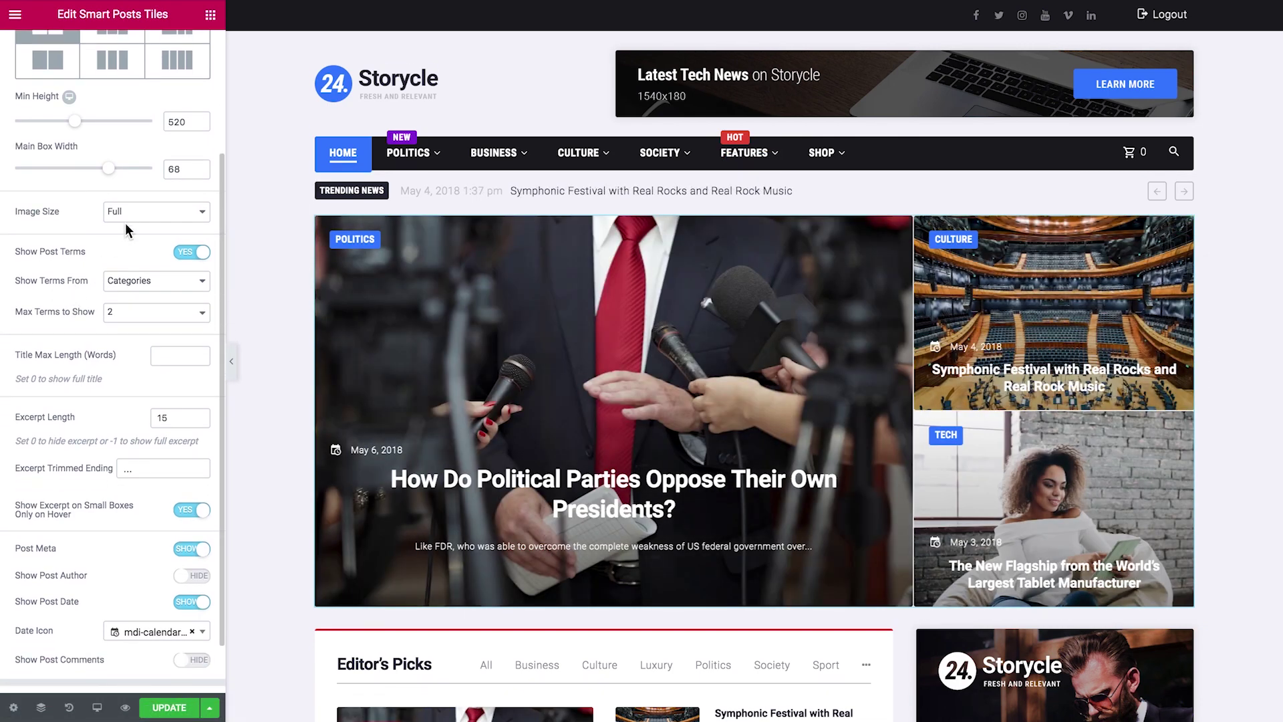
pyautogui.scroll(-1, 74, 267)
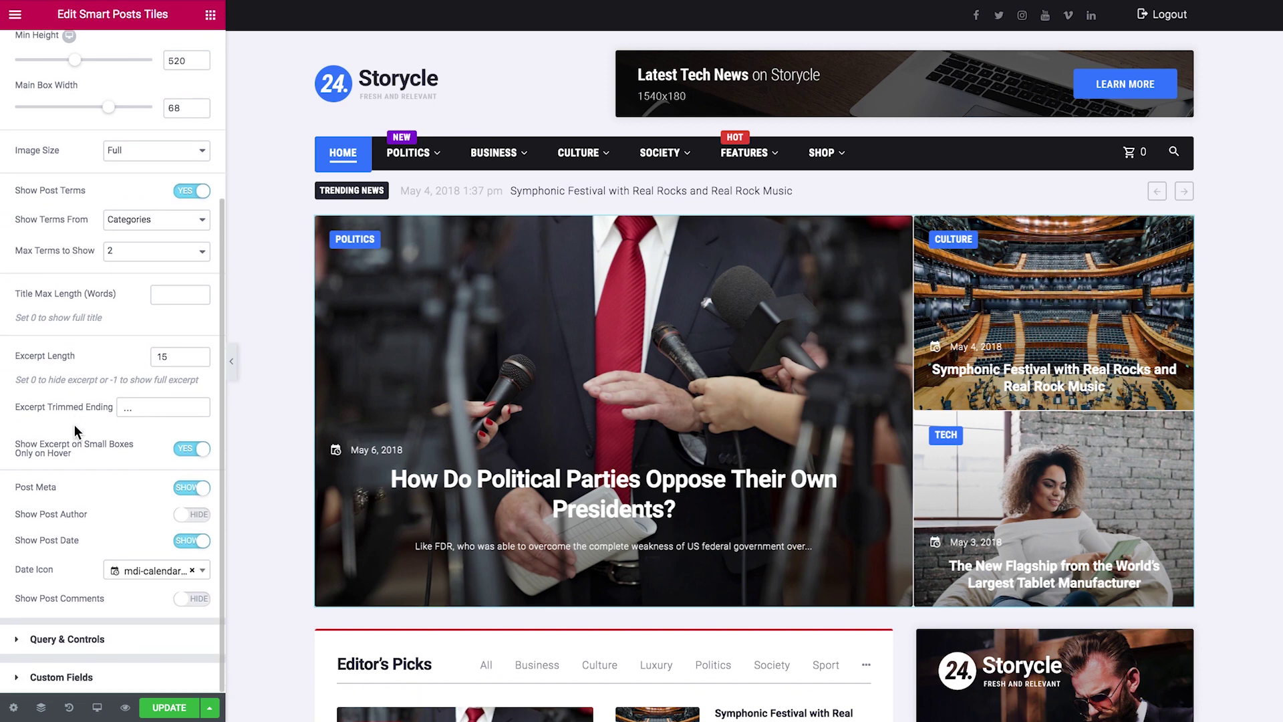
pyautogui.click(65, 639)
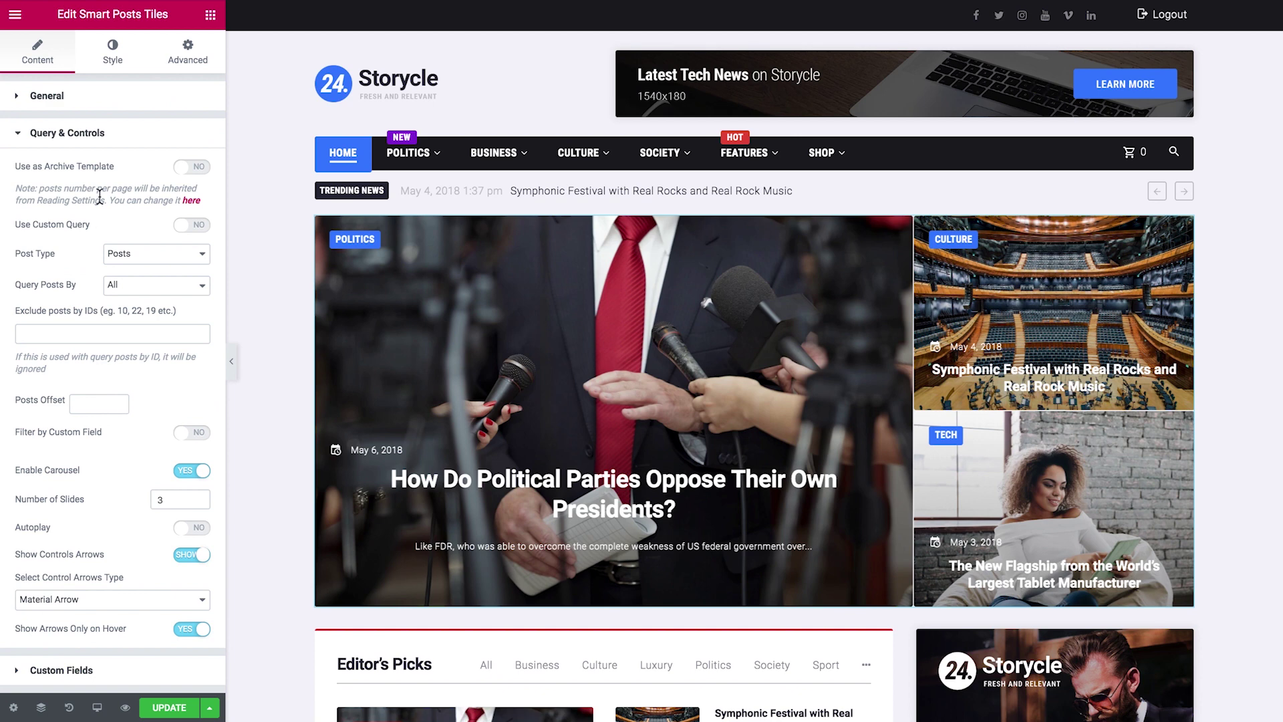
pyautogui.click(193, 226)
pyautogui.click(193, 226)
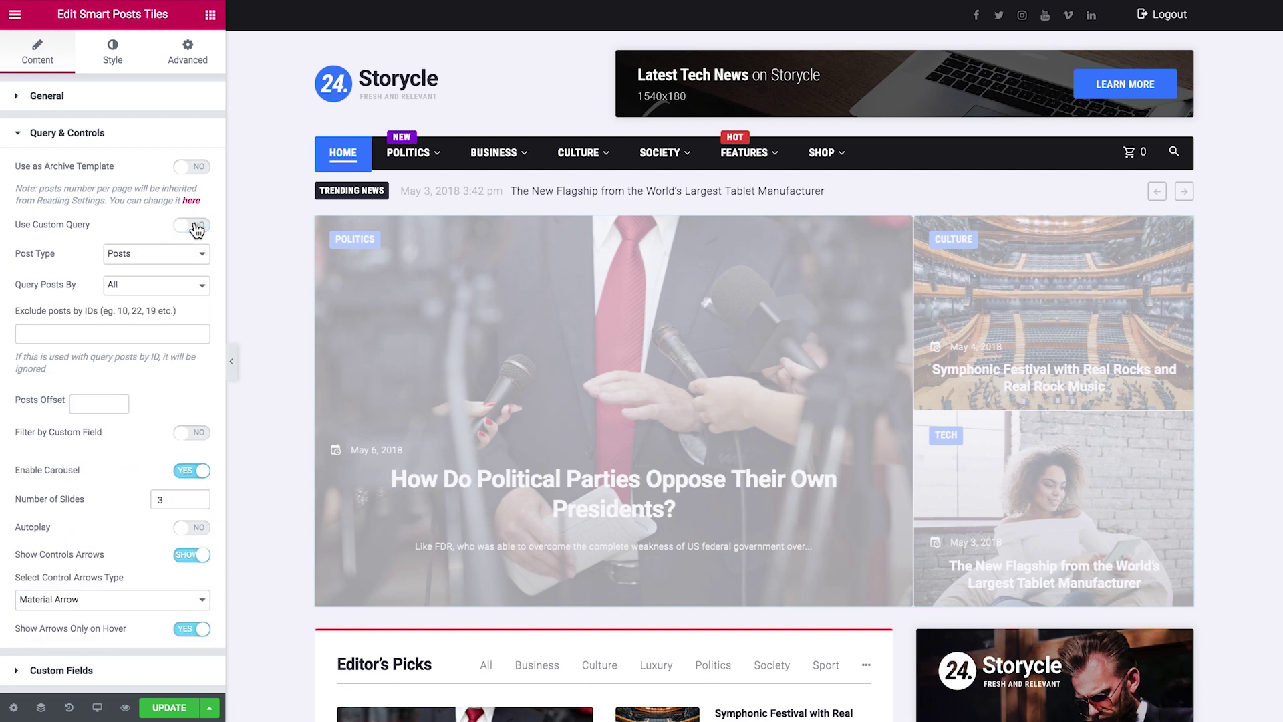
pyautogui.click(190, 227)
pyautogui.click(193, 226)
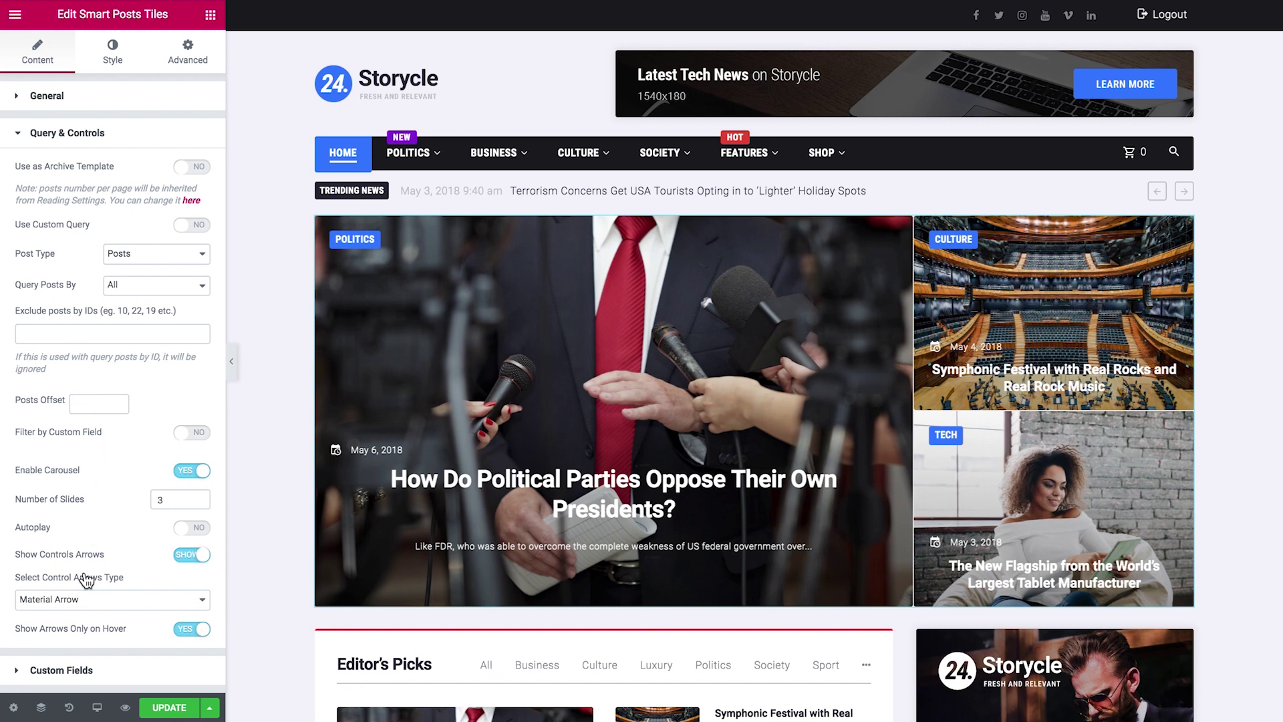
pyautogui.click(112, 57)
pyautogui.scroll(-3, 85, 267)
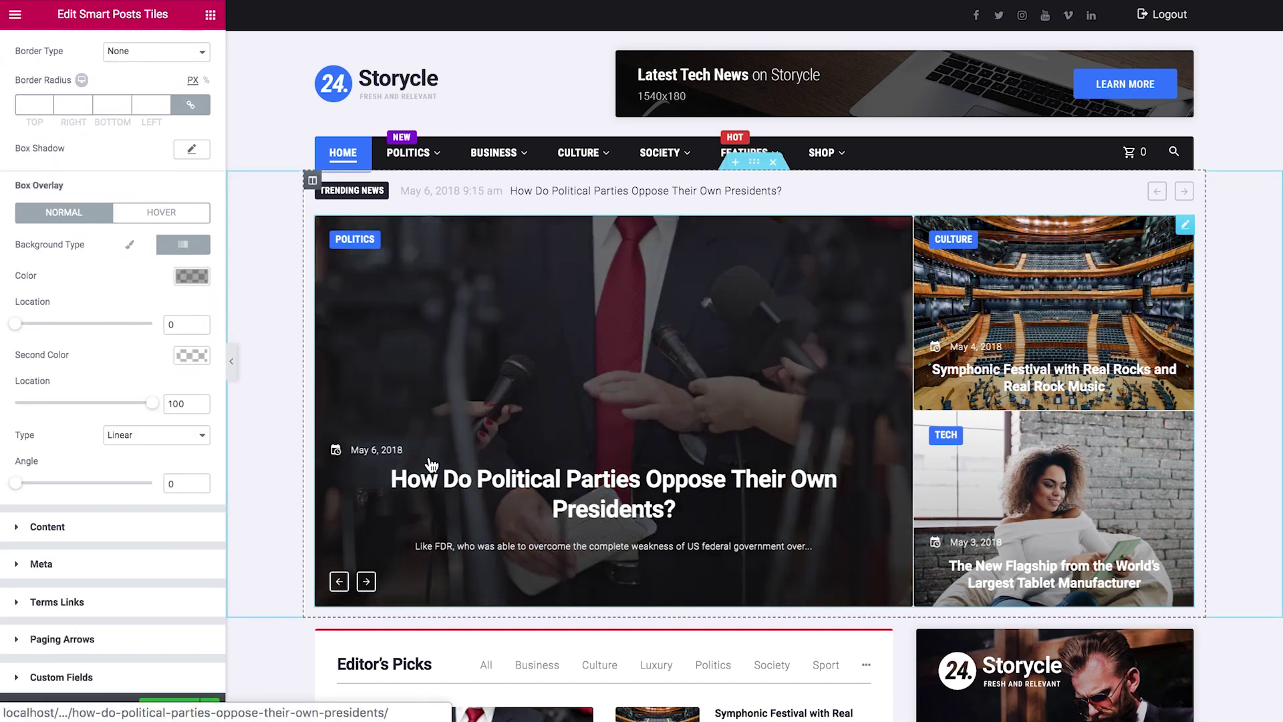
pyautogui.click(367, 587)
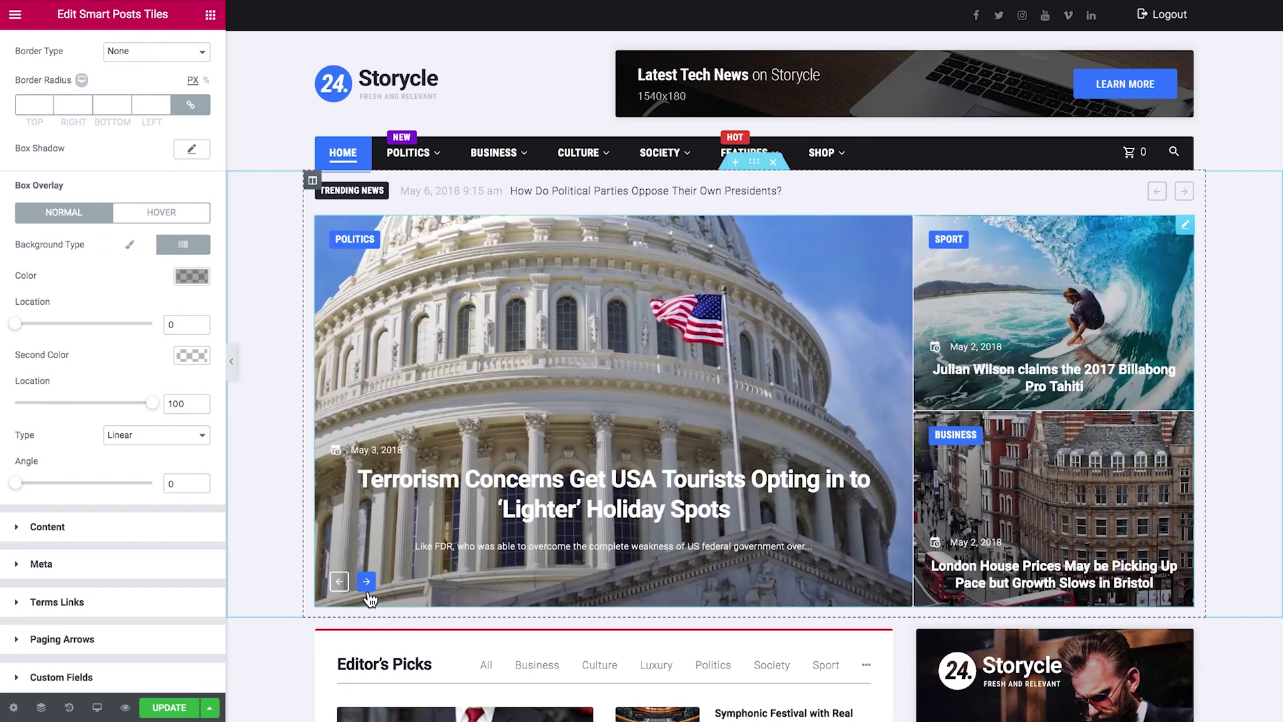
pyautogui.click(367, 588)
pyautogui.click(367, 588)
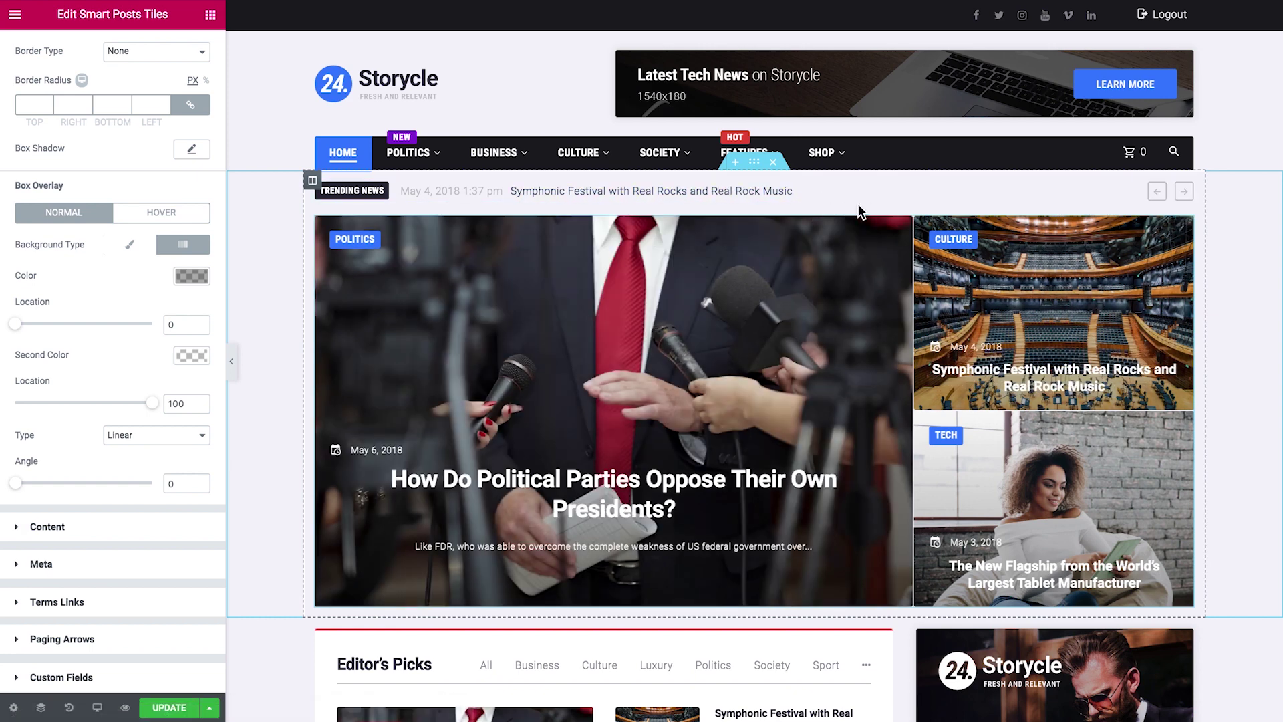
pyautogui.click(840, 194)
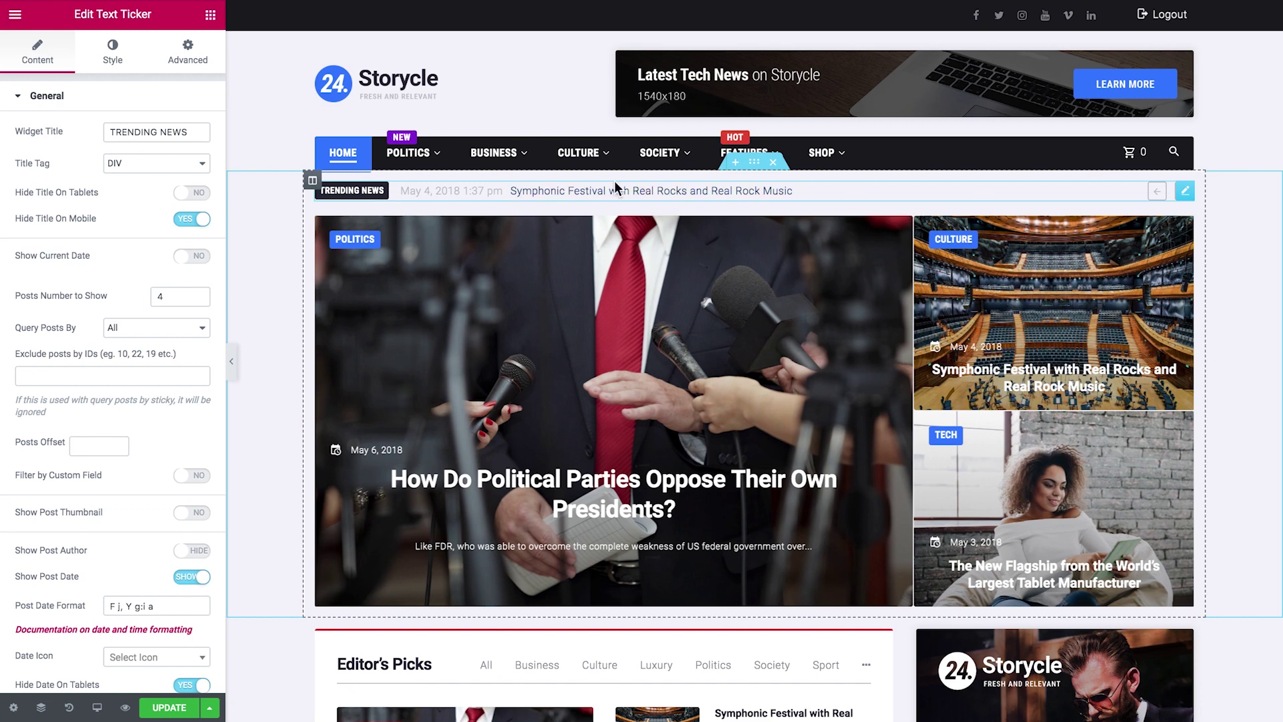
# Step the Trending News ticker back three headlines, then scroll down to the Hot News ticker
pyautogui.click(1157, 194)
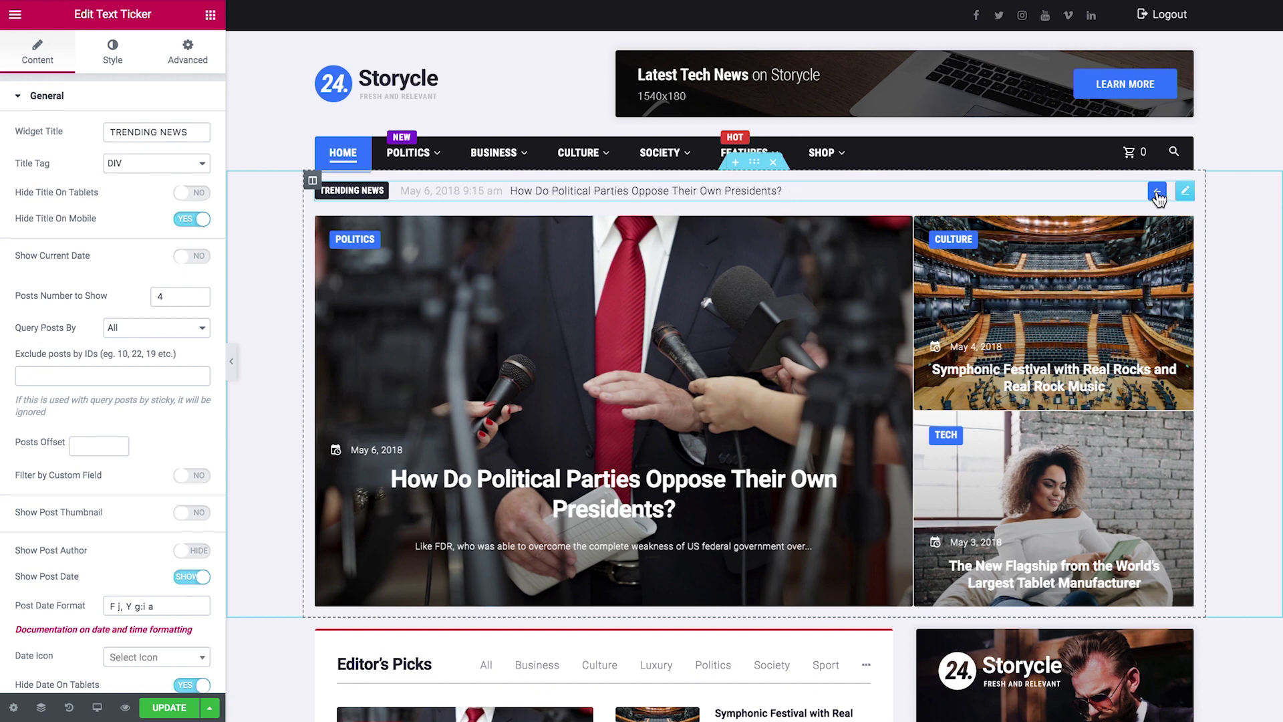
pyautogui.click(1157, 193)
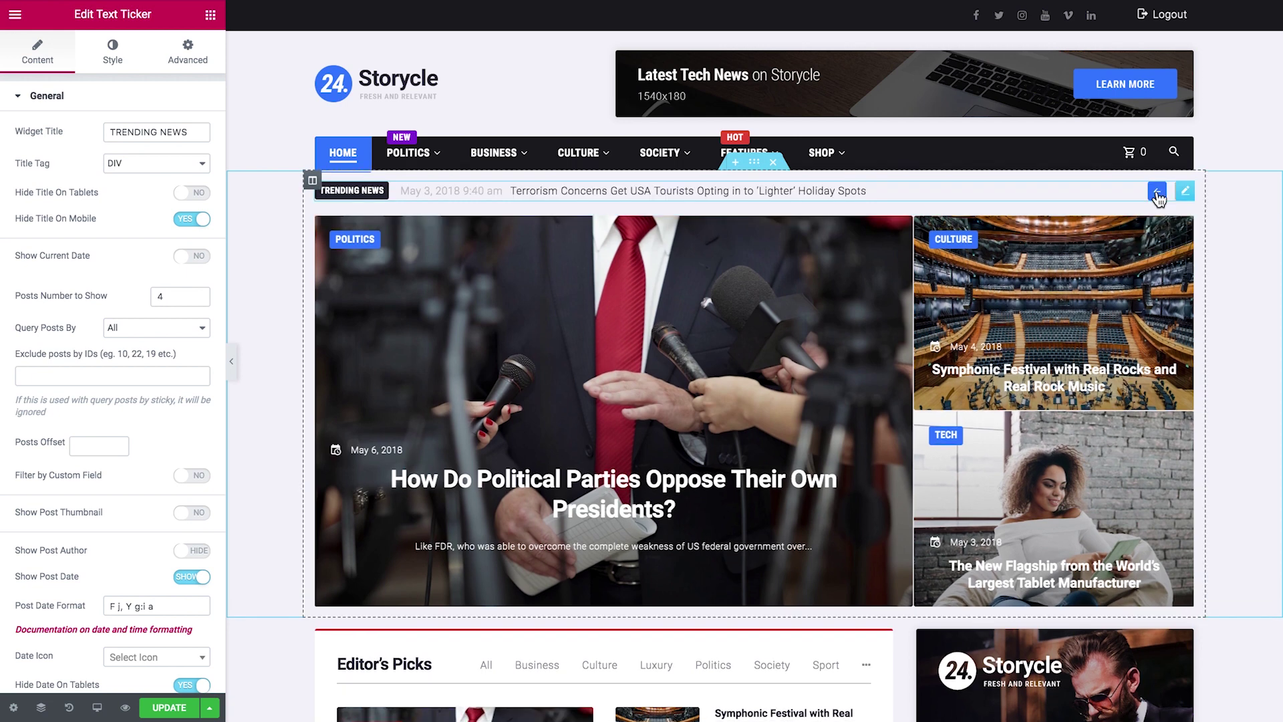
pyautogui.click(1156, 193)
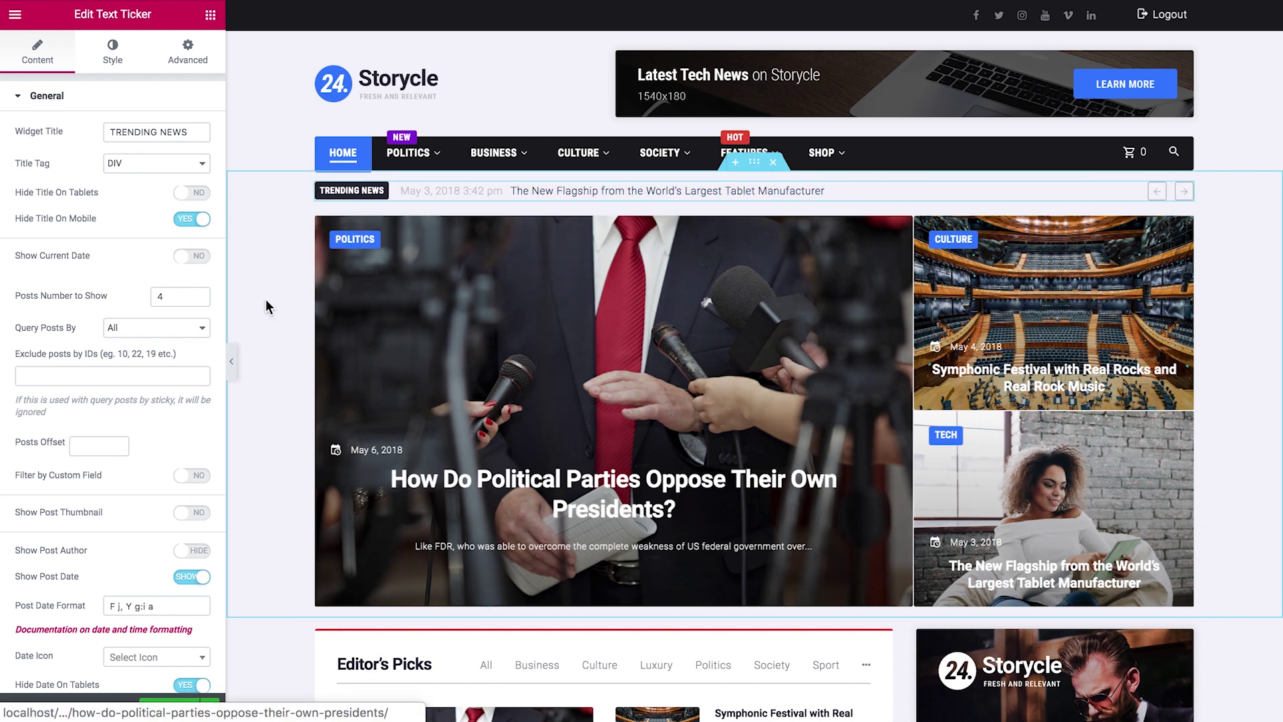
pyautogui.scroll(-2, 102, 146)
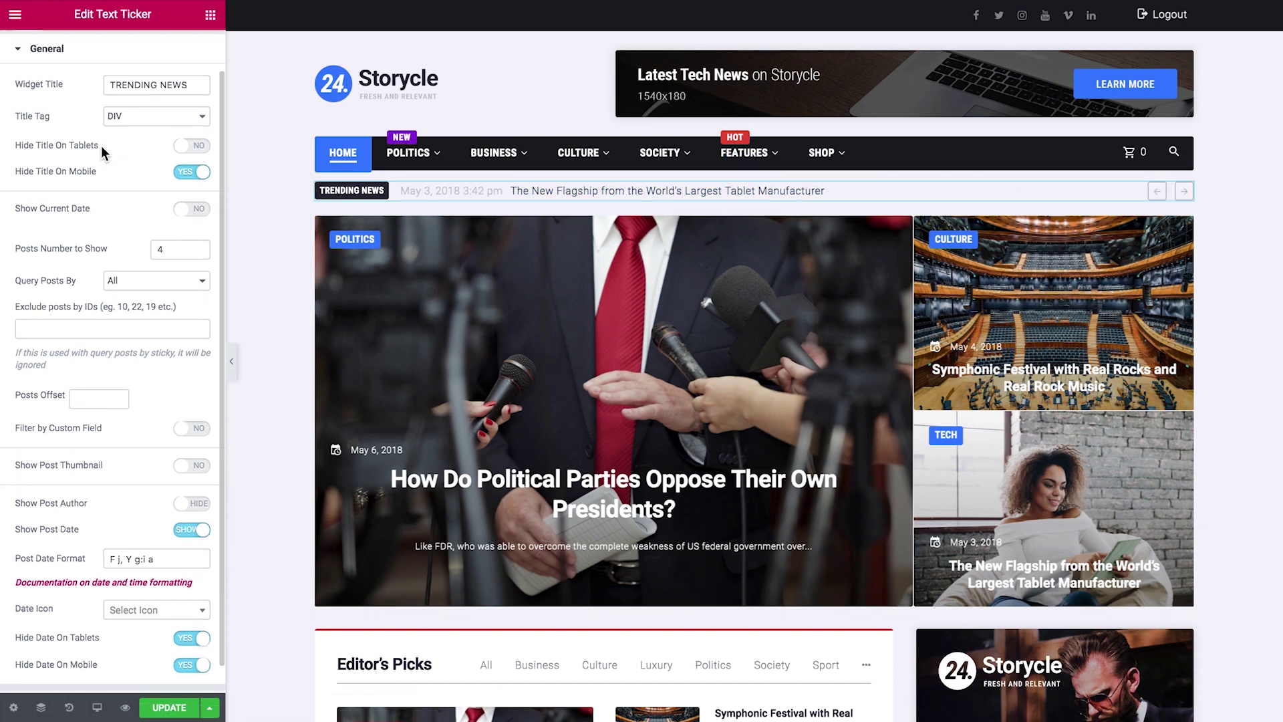
pyautogui.scroll(2, 101, 146)
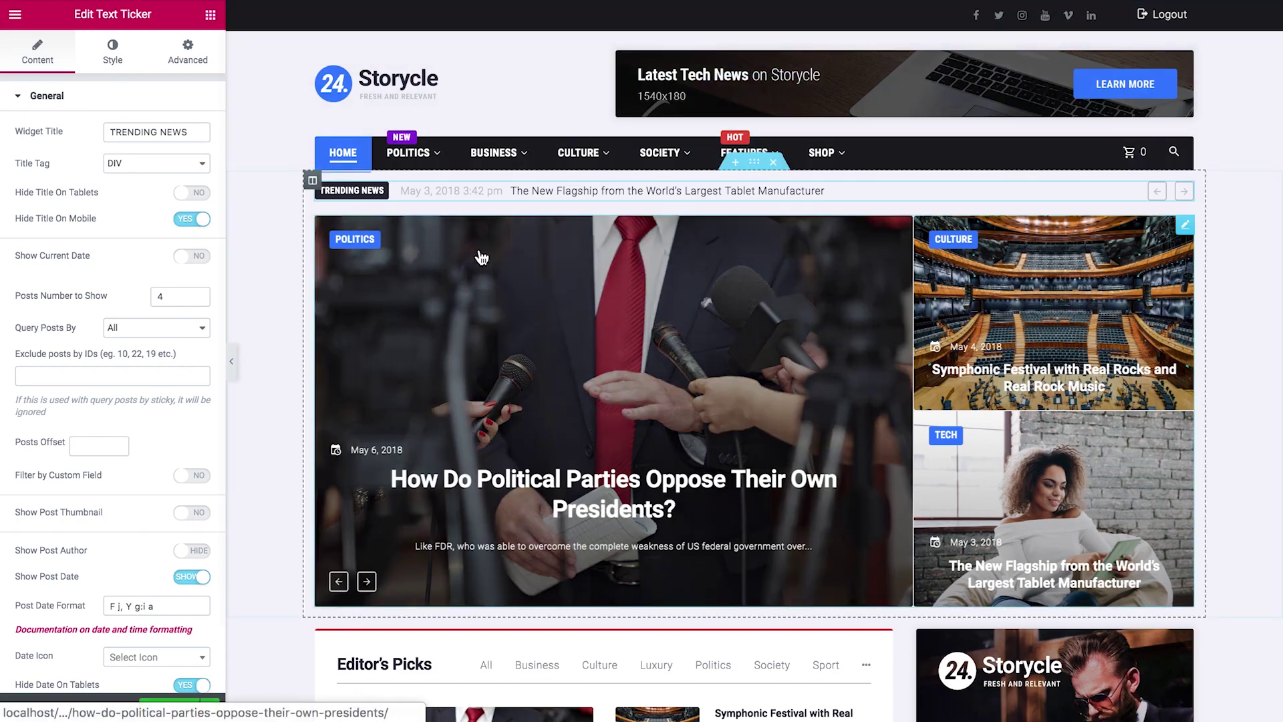
pyautogui.scroll(-12, 479, 249)
pyautogui.scroll(-15, 481, 257)
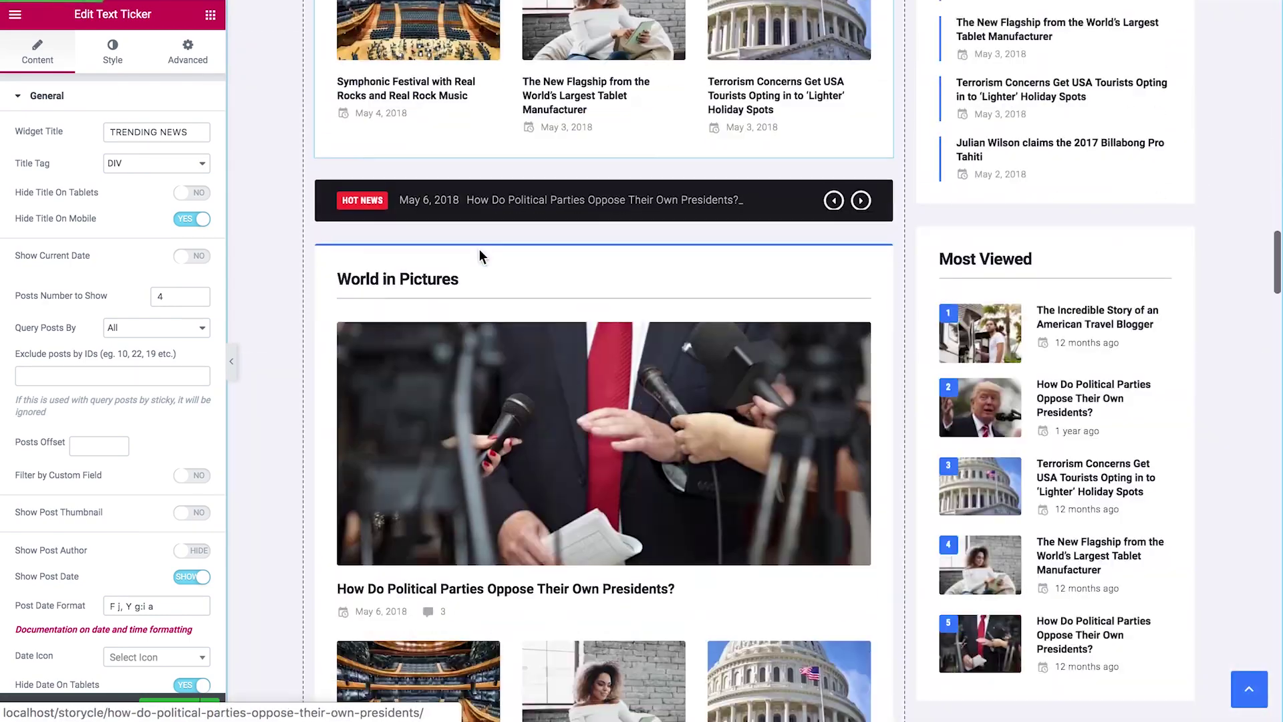
# Check the Video heading's style, then the Video Playlist widget's layout settings and video list
pyautogui.scroll(-5, 481, 257)
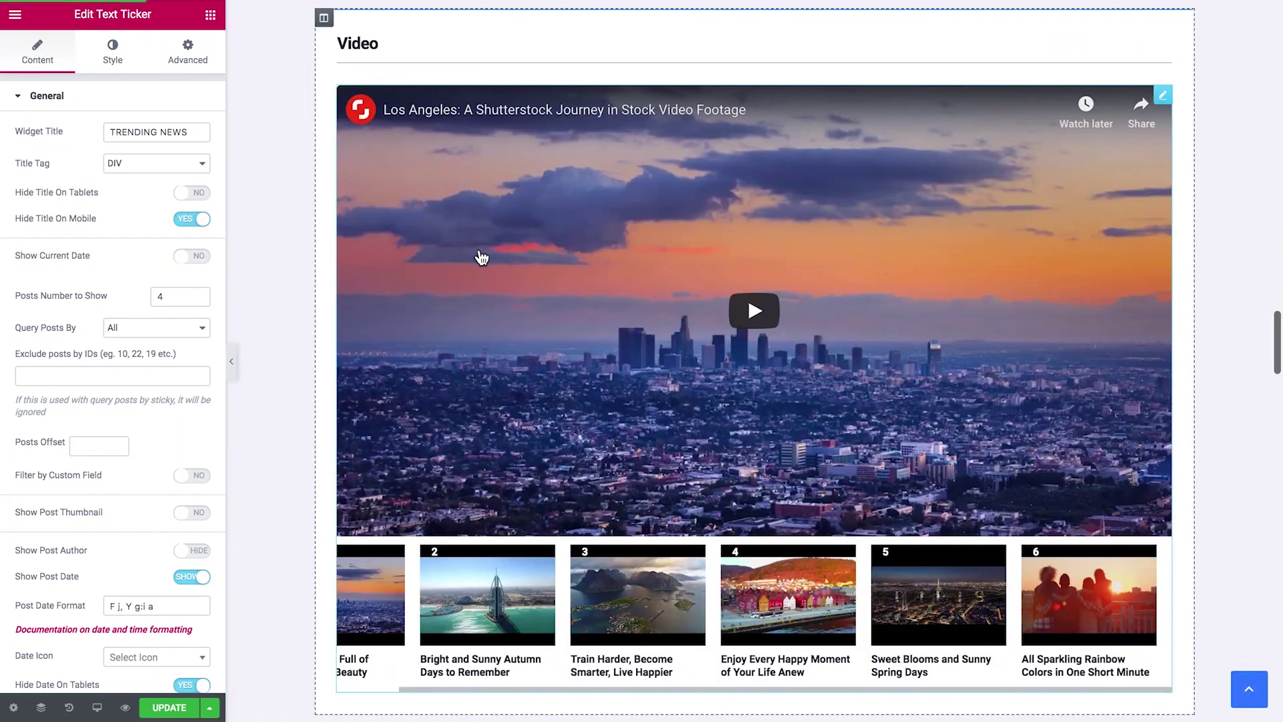
pyautogui.click(572, 60)
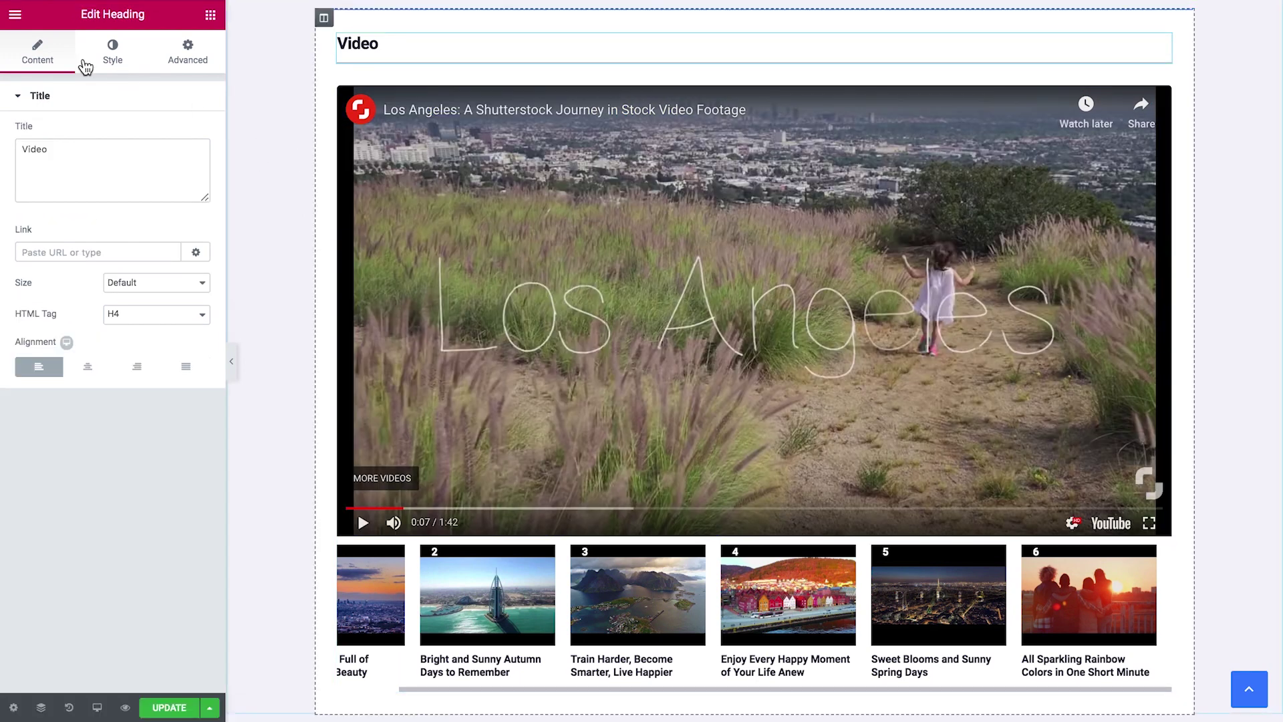
pyautogui.click(109, 59)
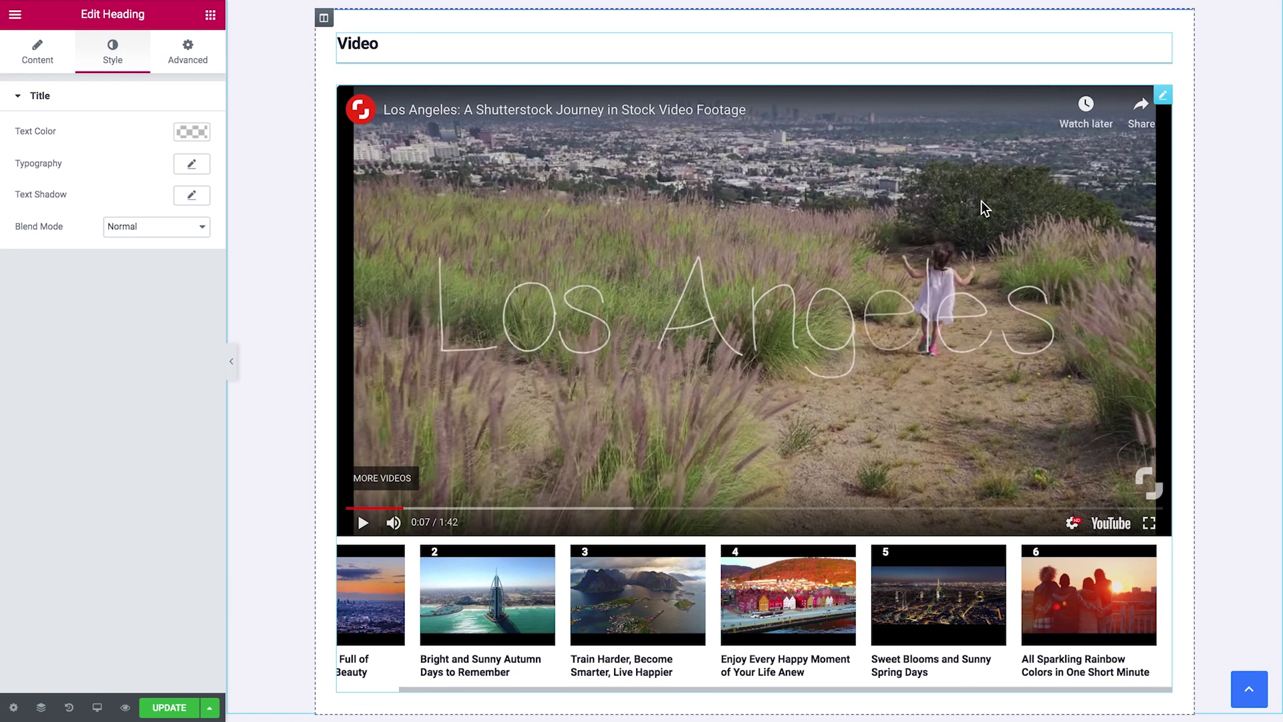
pyautogui.click(1162, 95)
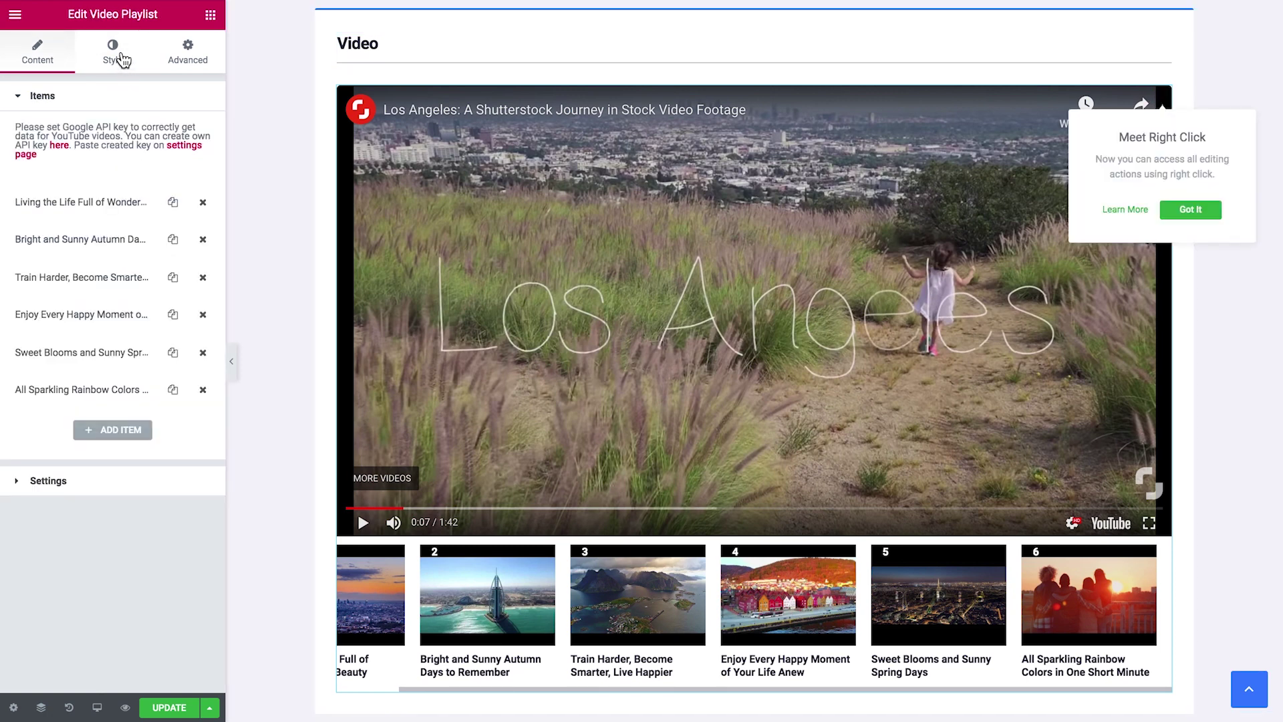
pyautogui.click(71, 486)
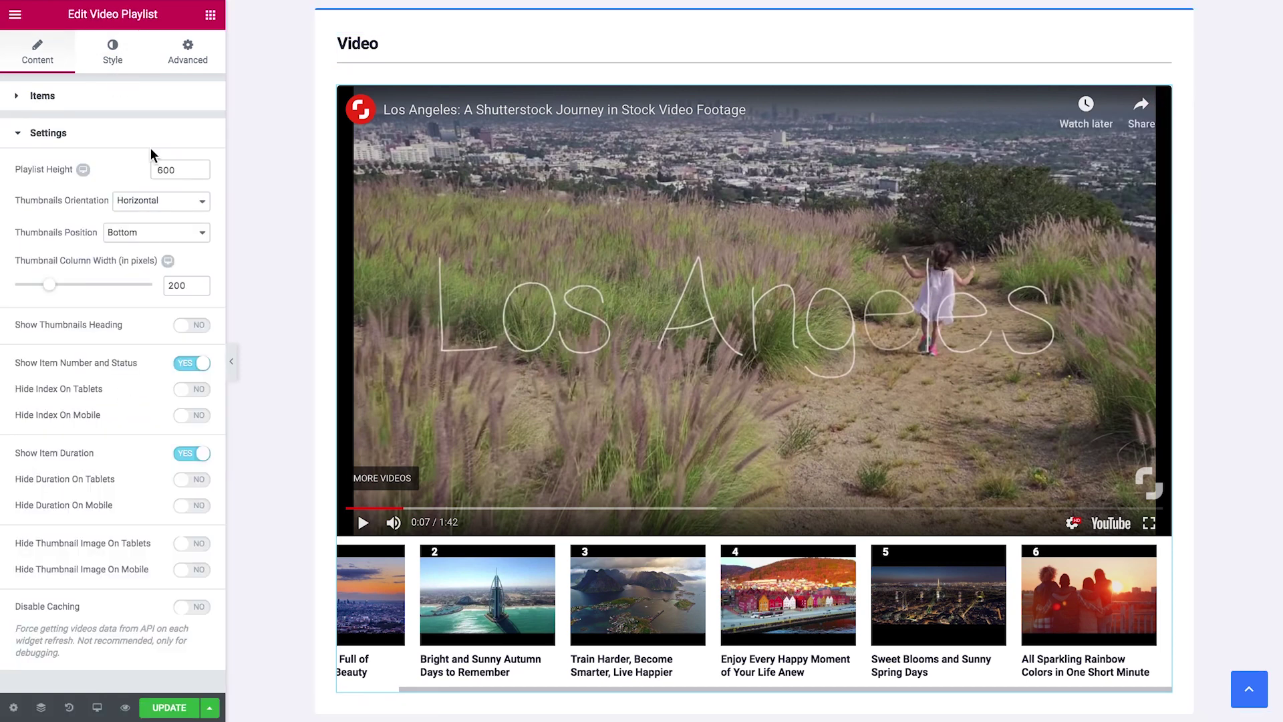
pyautogui.click(136, 100)
# Inspect the first video's title and URL, and review playlist height and orientation settings
pyautogui.click(89, 201)
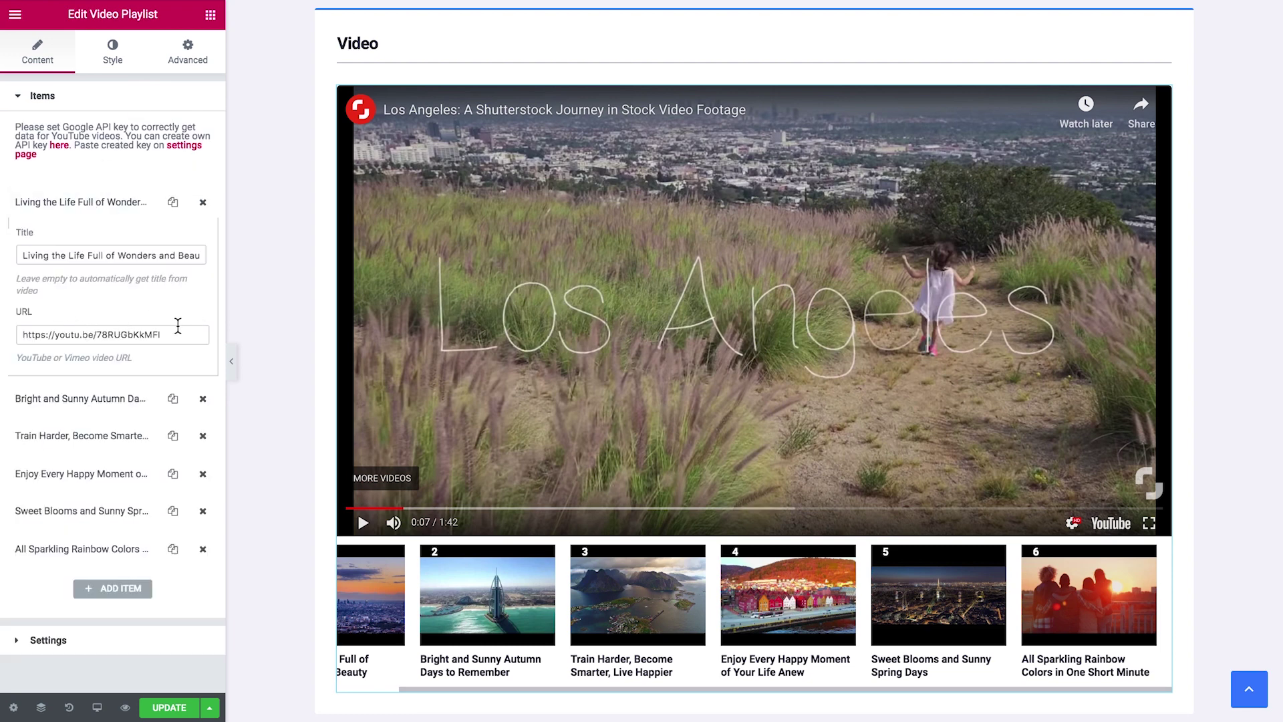
pyautogui.click(87, 202)
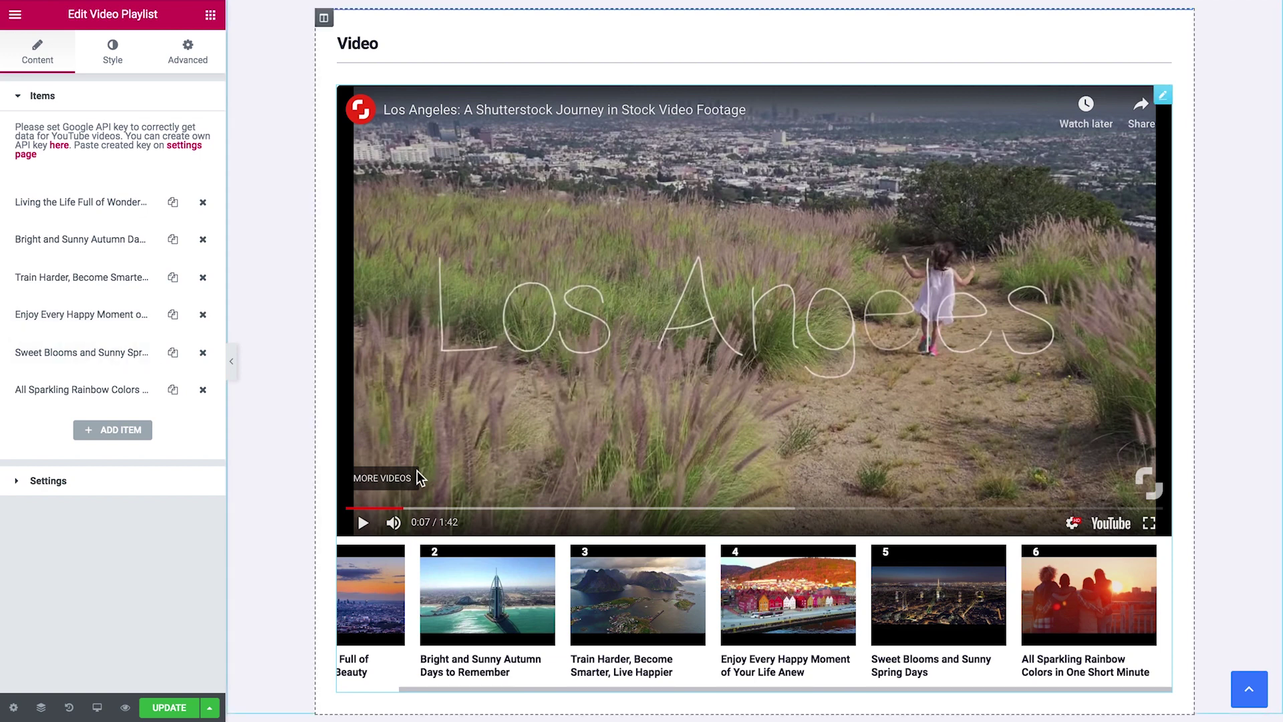
pyautogui.click(105, 202)
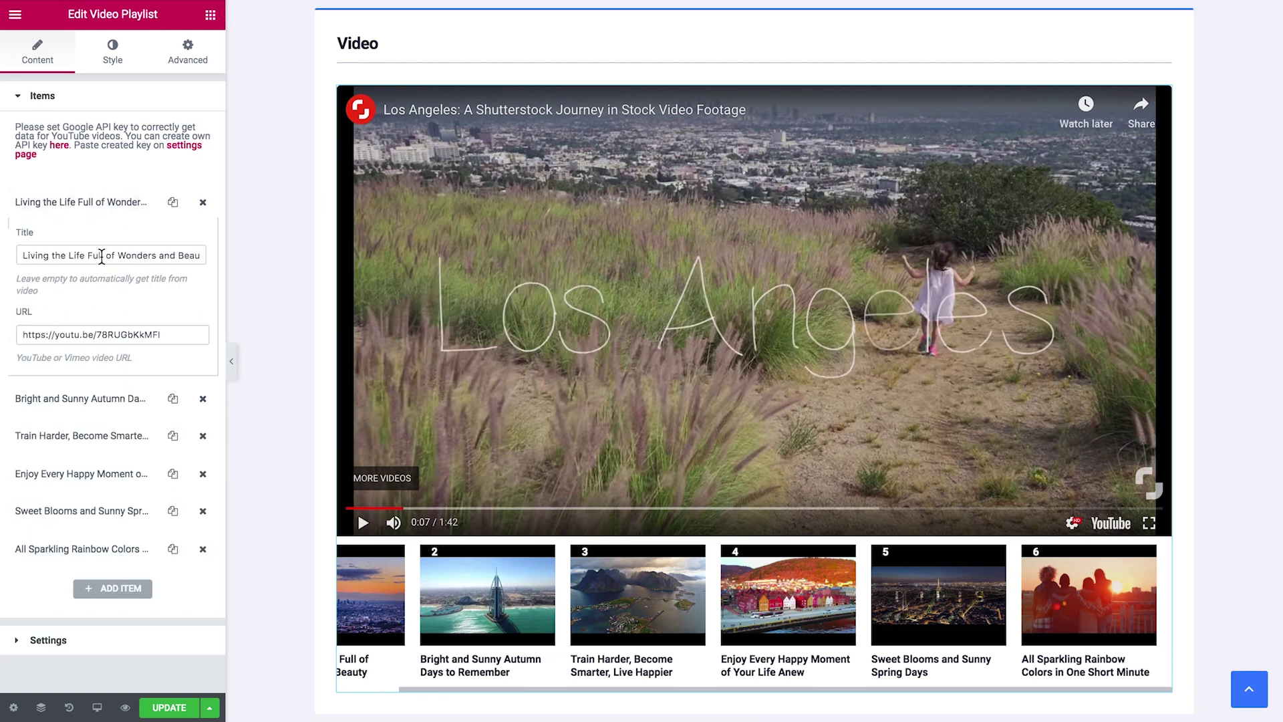
pyautogui.click(95, 210)
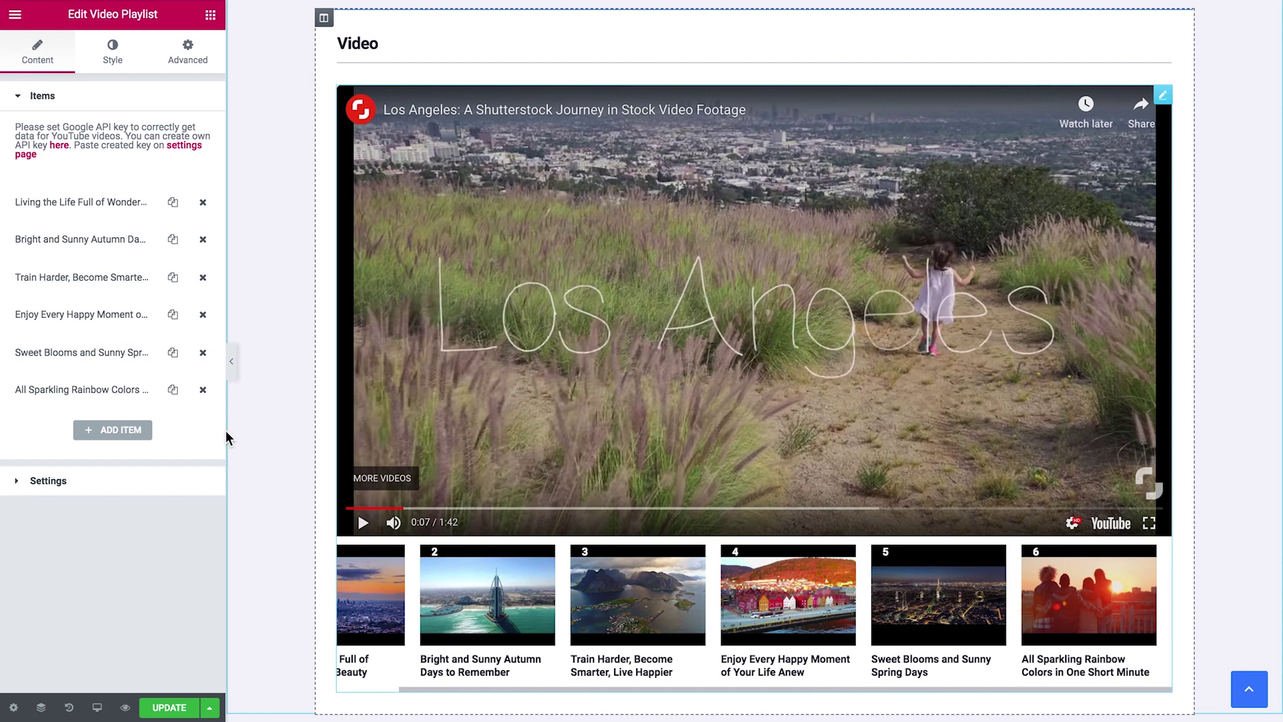
pyautogui.click(131, 492)
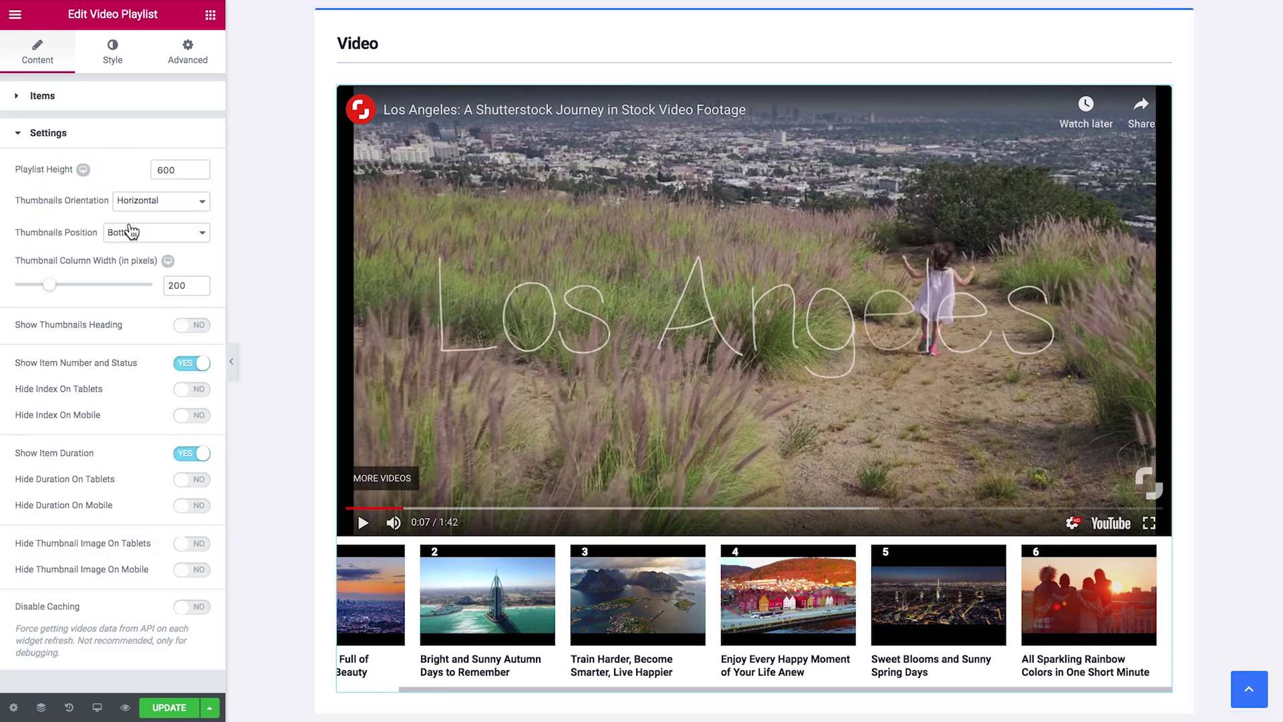
pyautogui.click(94, 105)
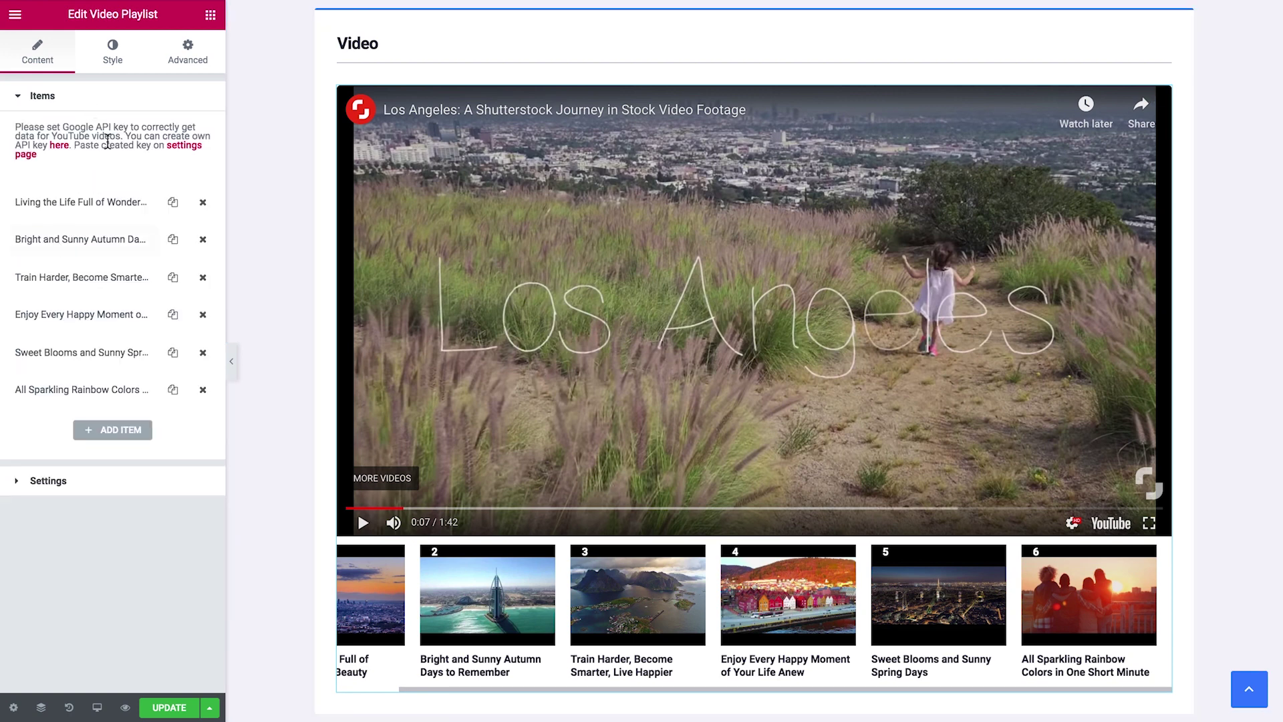
pyautogui.click(110, 106)
pyautogui.click(87, 137)
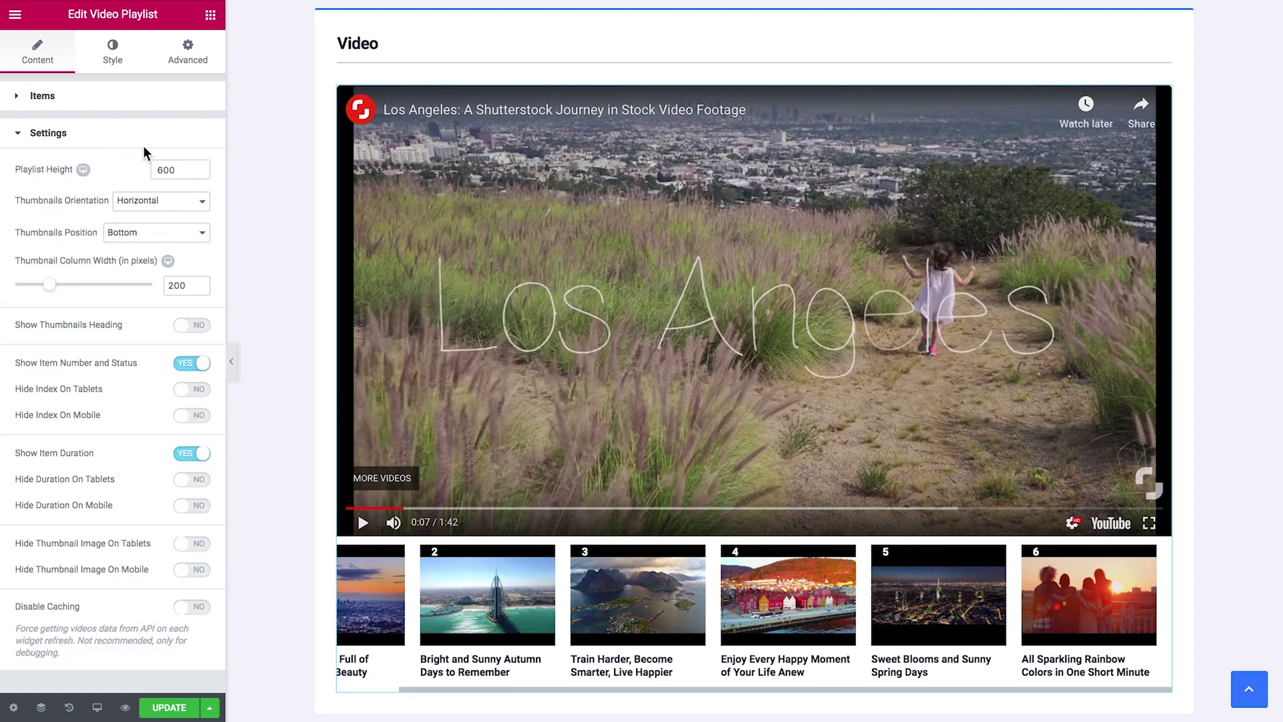
# Browse the playlist's Style options, then select the Hot News ticker widget
pyautogui.click(119, 62)
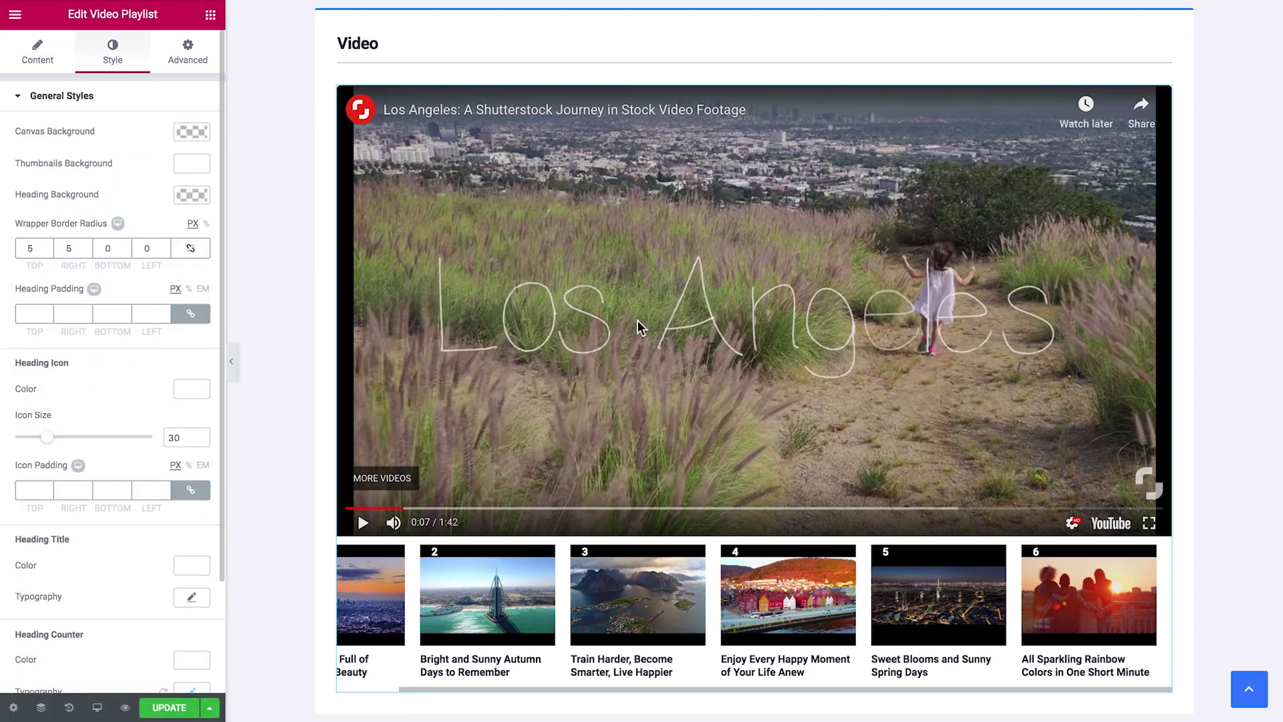
pyautogui.scroll(-3, 637, 327)
pyautogui.scroll(3, 637, 328)
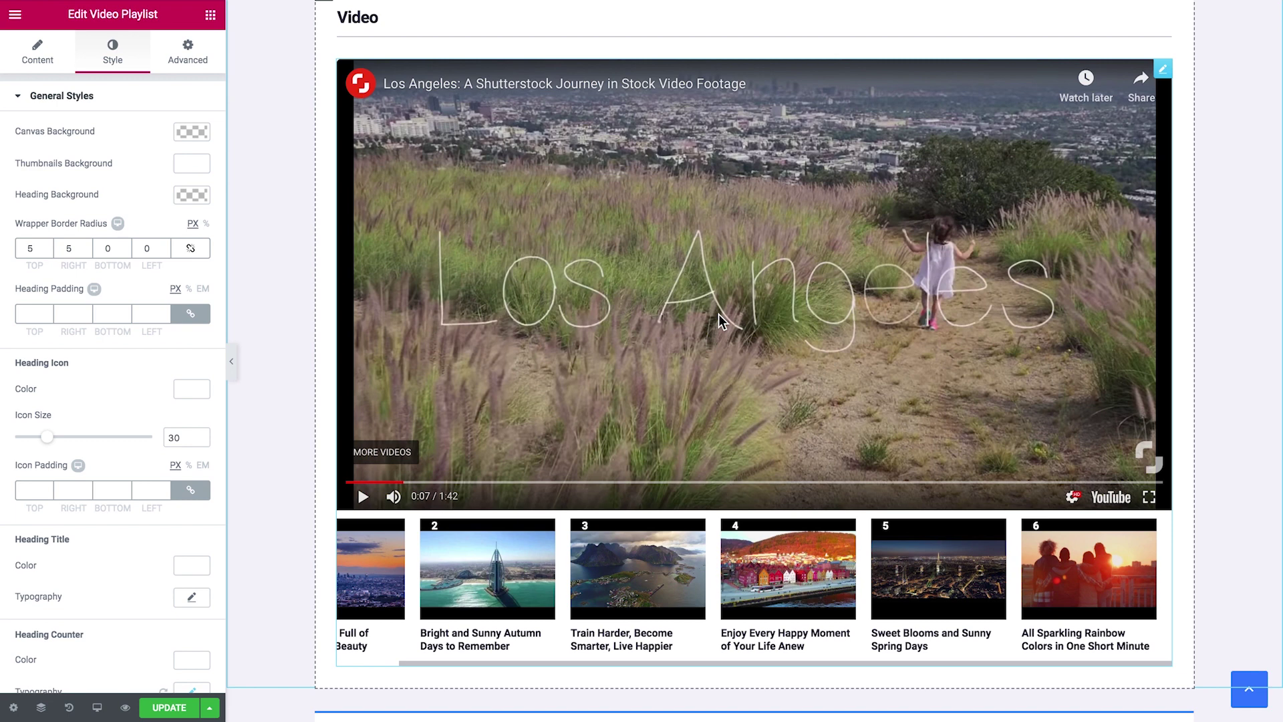
pyautogui.scroll(10, 719, 314)
pyautogui.click(863, 442)
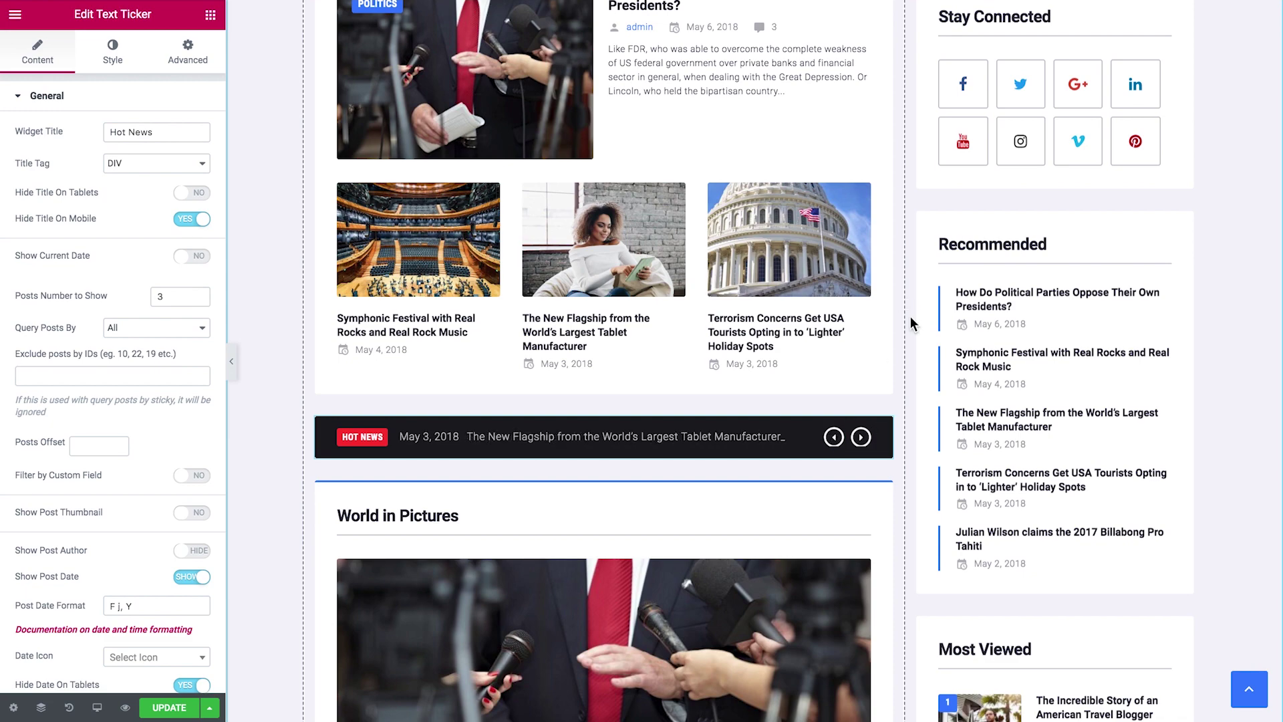
pyautogui.scroll(10, 913, 188)
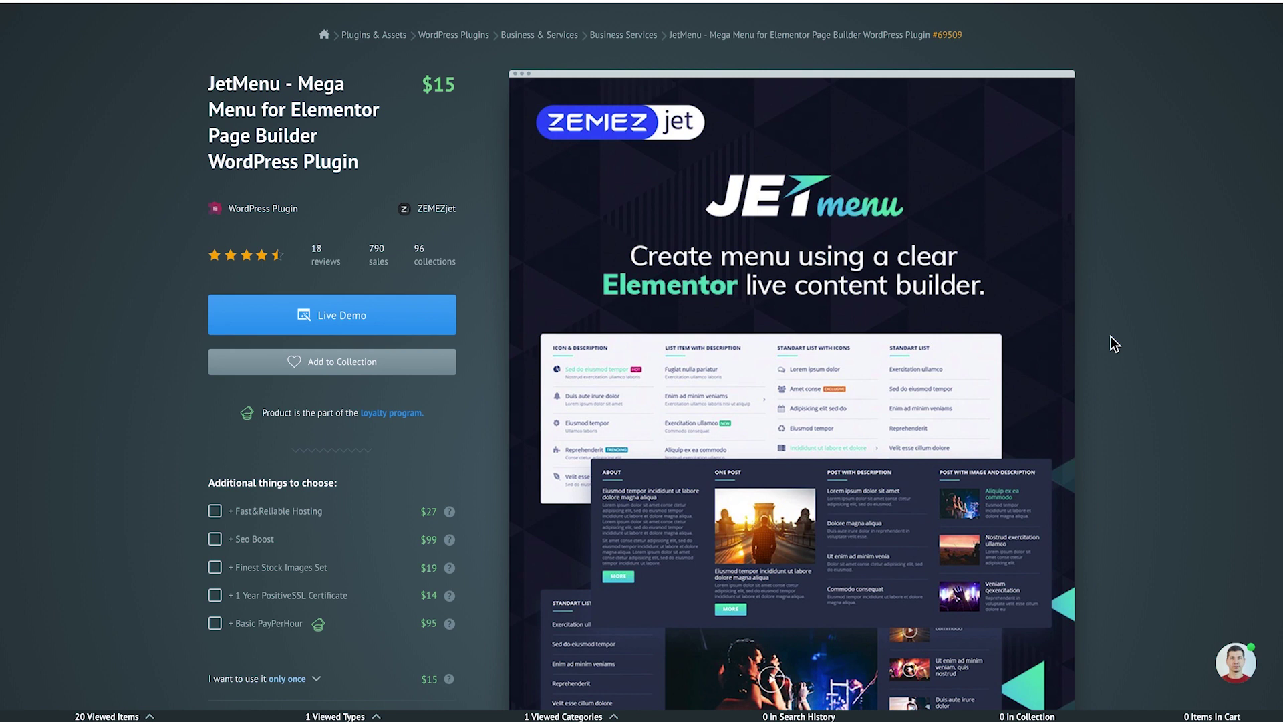
# Scroll the JetMenu product page and launch its Live Demo
pyautogui.scroll(-1, 1111, 337)
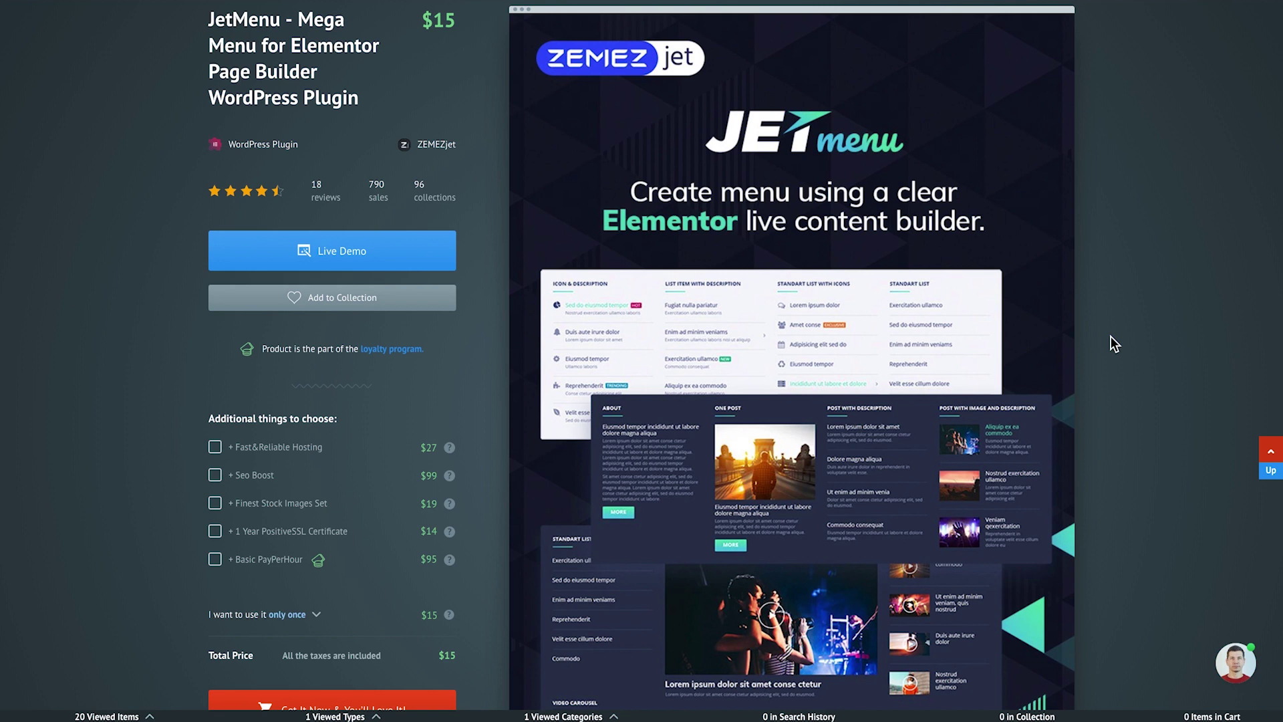
pyautogui.moveTo(850, 139)
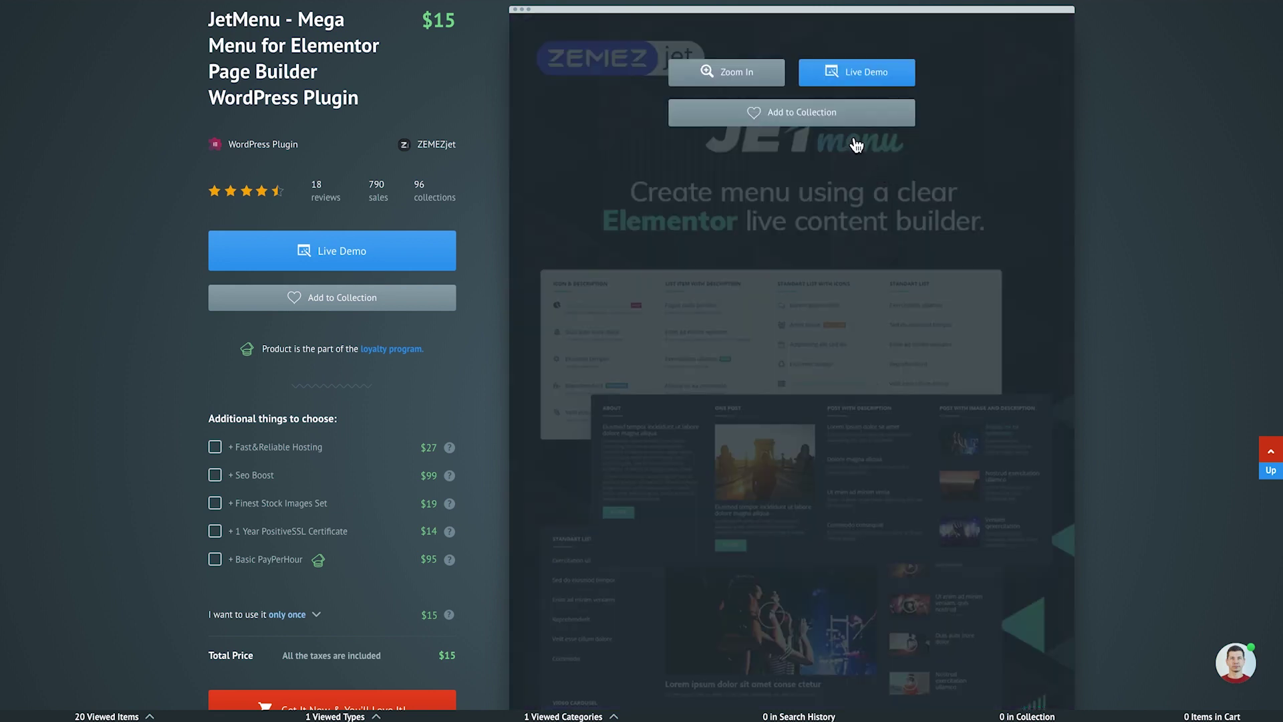
pyautogui.click(862, 77)
pyautogui.moveTo(310, 98)
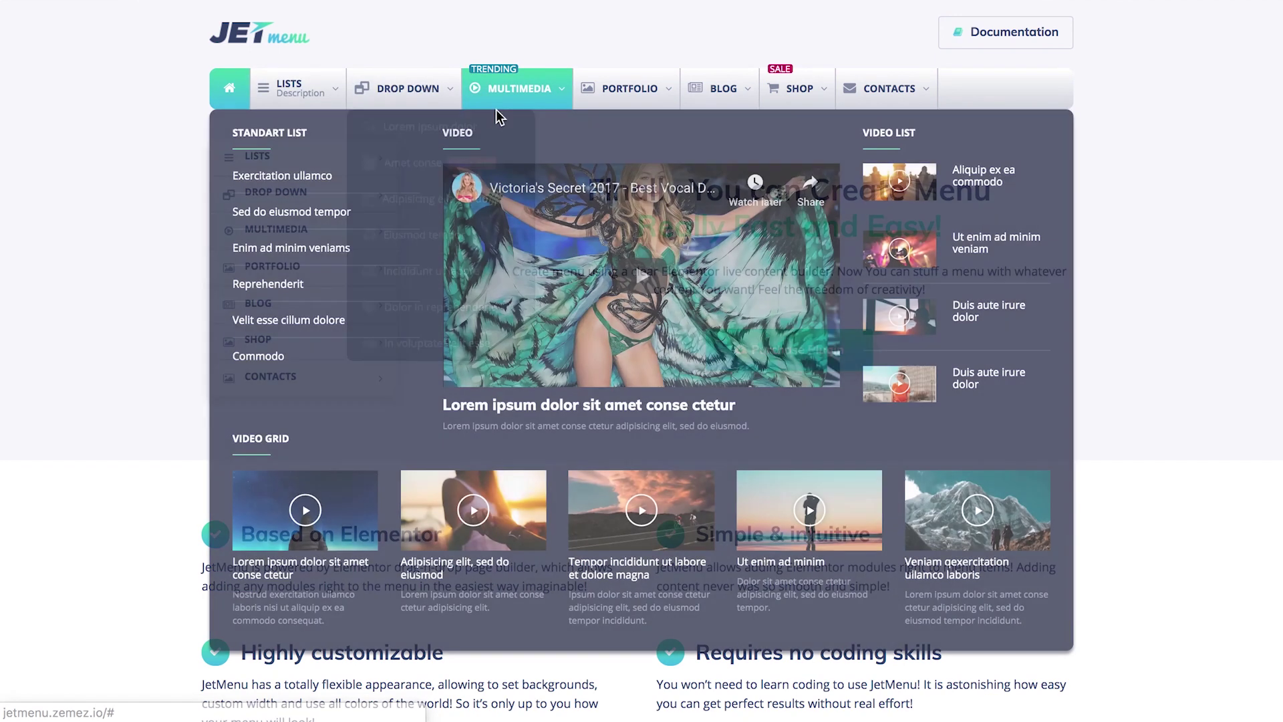
# Preview the Lists, Drop Down, Multimedia, Portfolio, Blog and Shop mega menu layouts, then return to Storycle
pyautogui.moveTo(391, 99)
pyautogui.moveTo(451, 278)
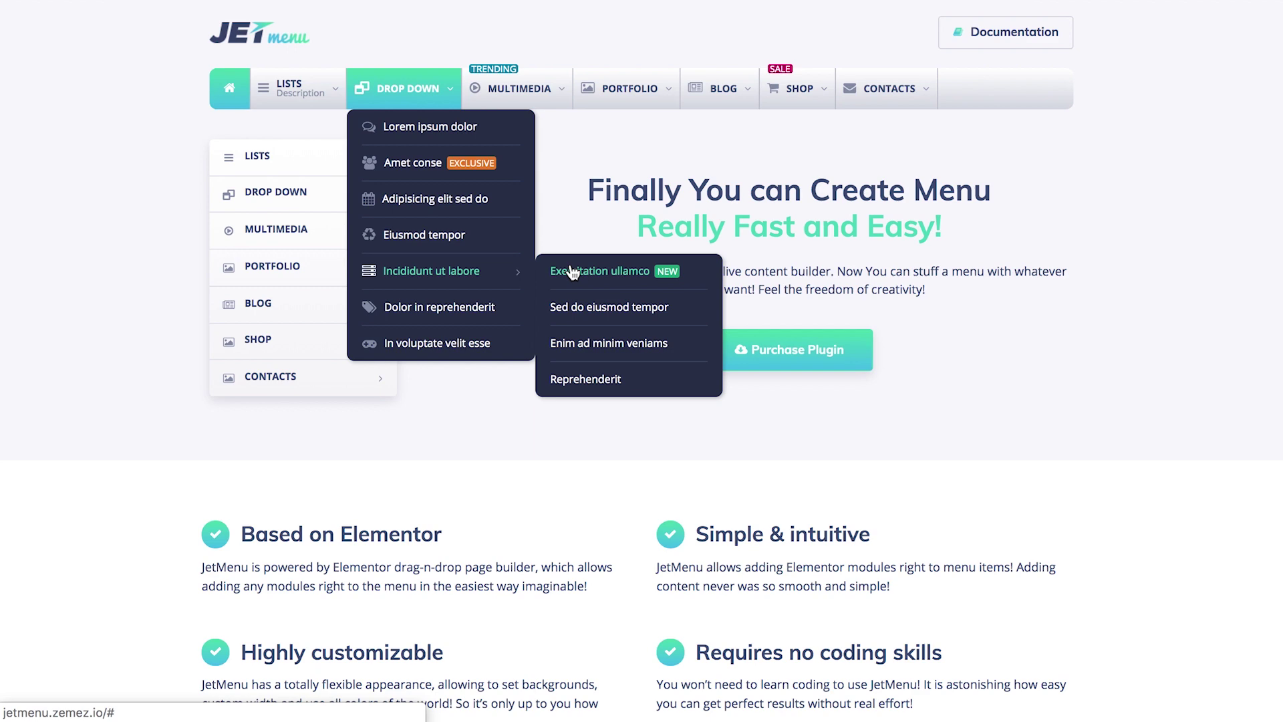
pyautogui.moveTo(300, 100)
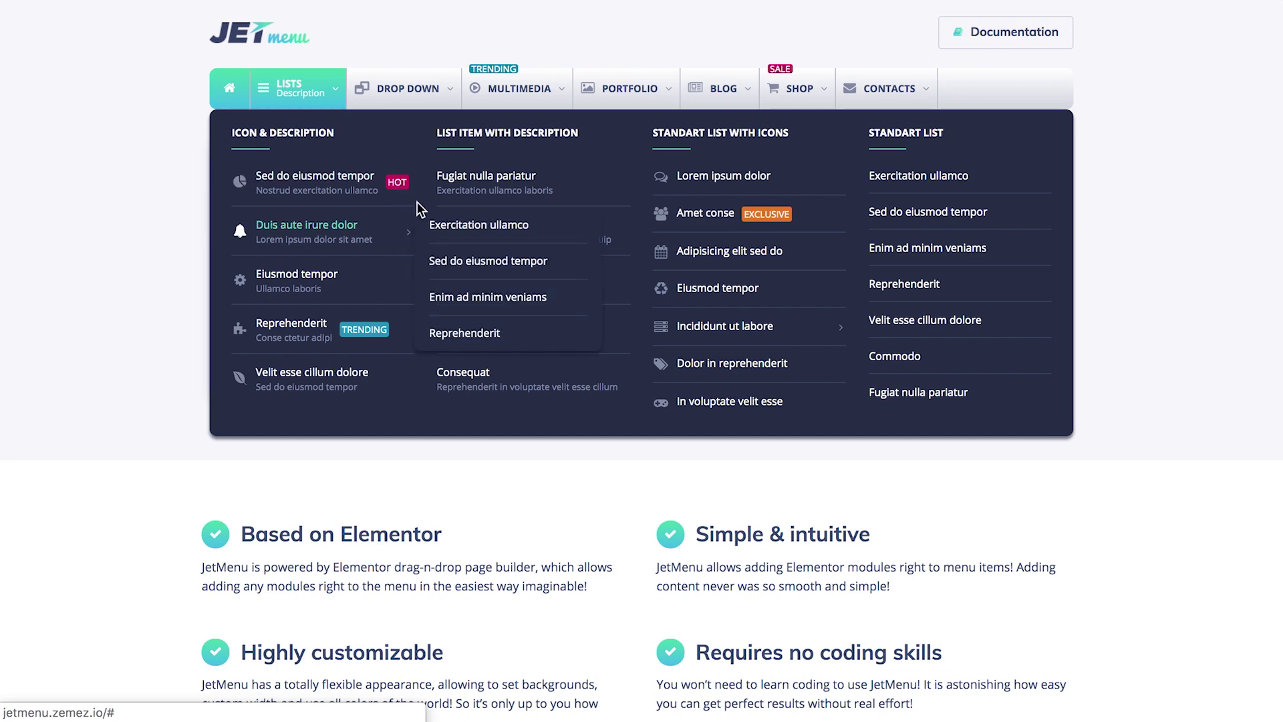
pyautogui.moveTo(518, 84)
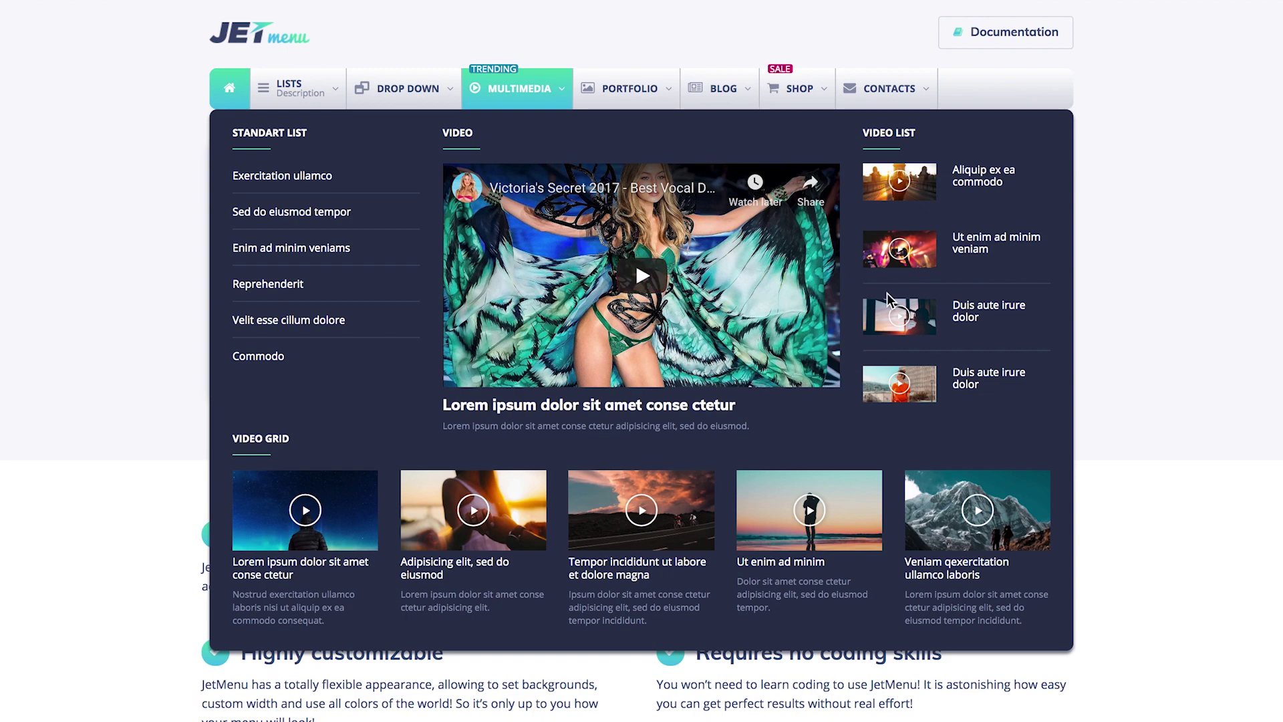
pyautogui.moveTo(647, 101)
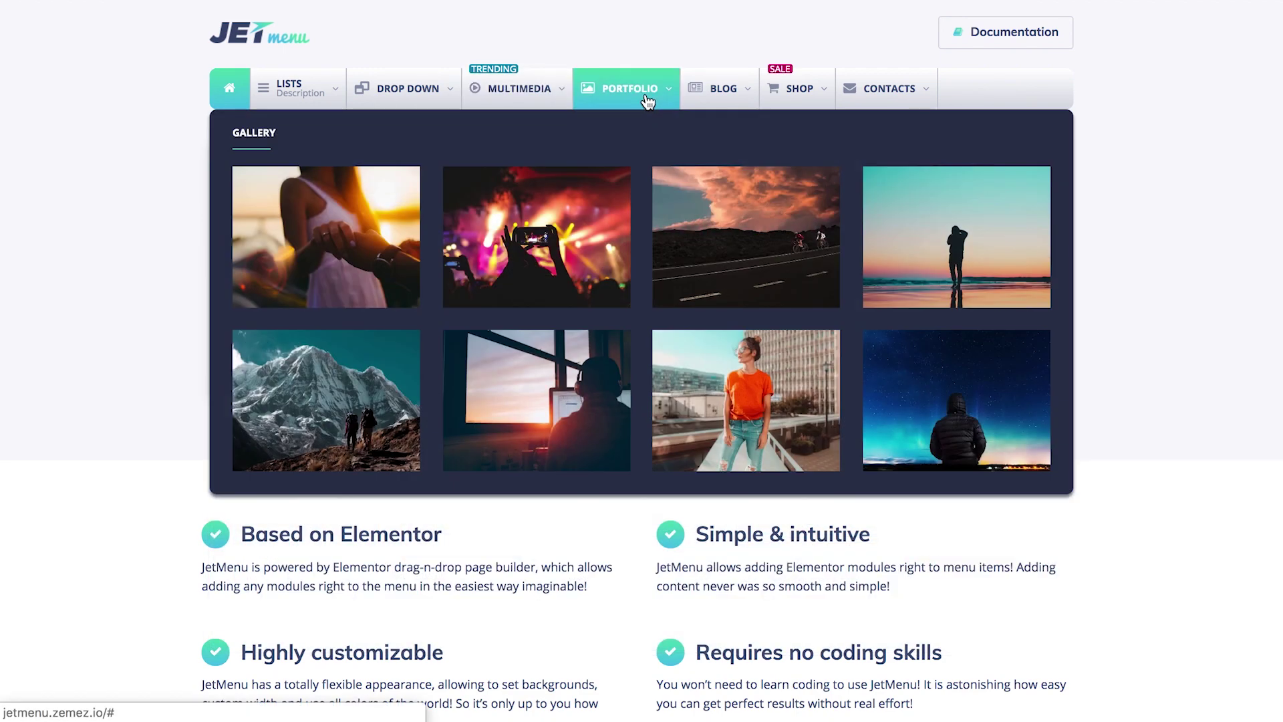
pyautogui.moveTo(732, 100)
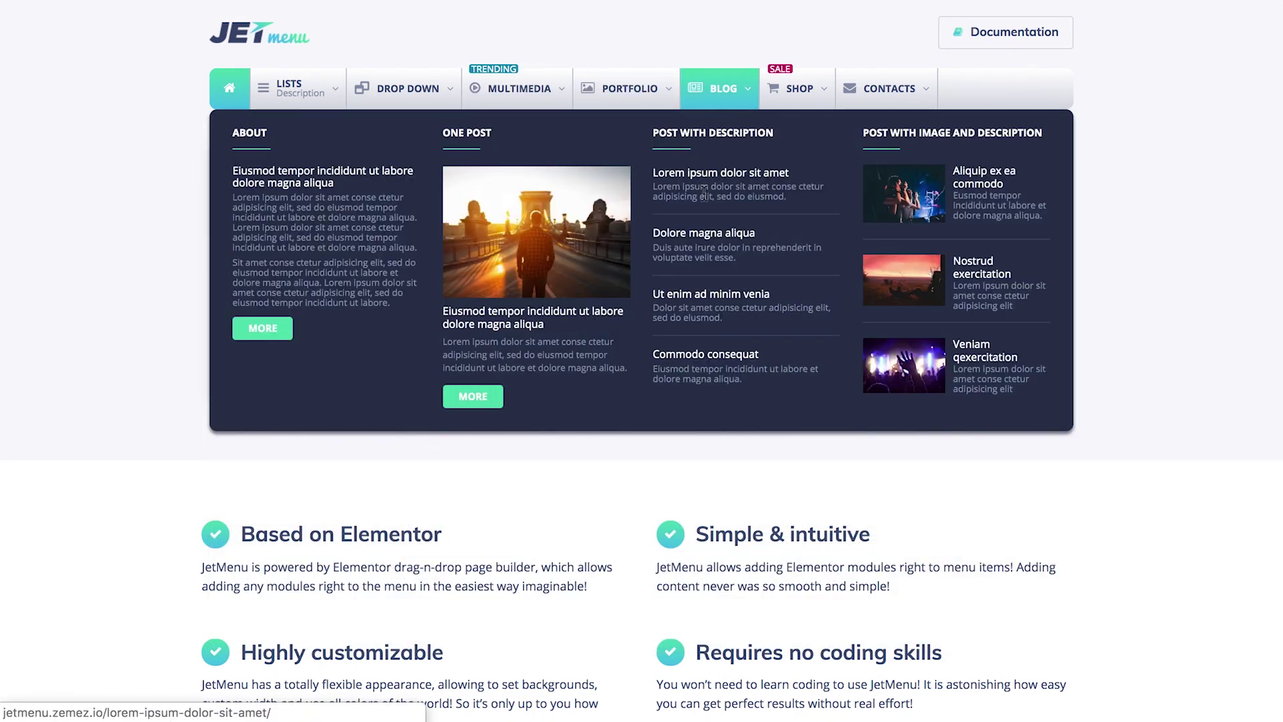
pyautogui.moveTo(815, 103)
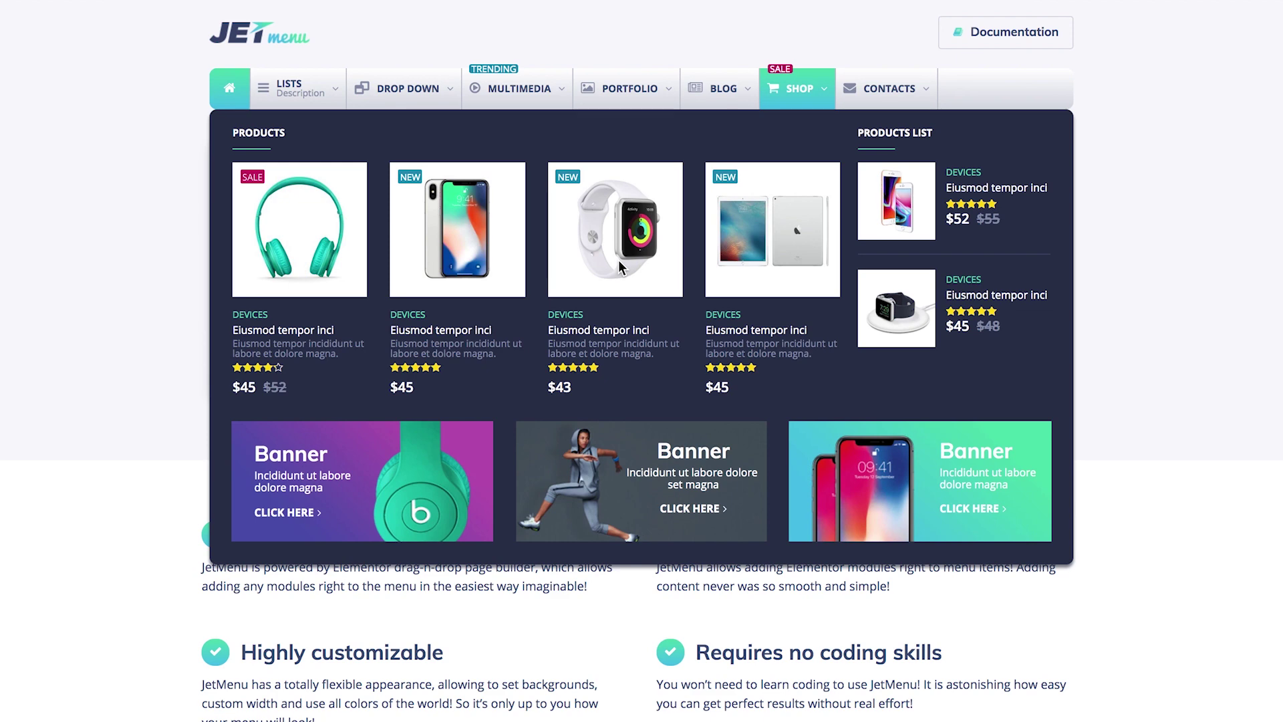
pyautogui.moveTo(885, 87)
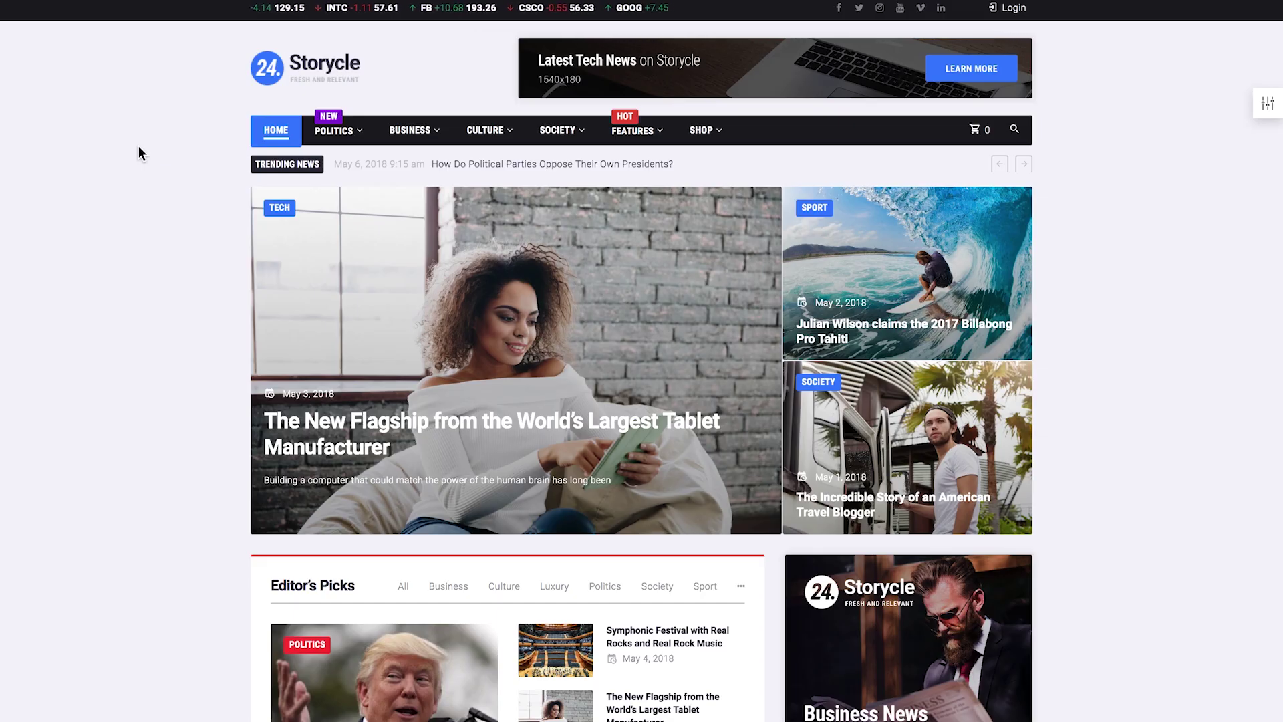
# Page the Politics mega menu's Movie and Lifestyle post carousels forward and back
pyautogui.moveTo(348, 125)
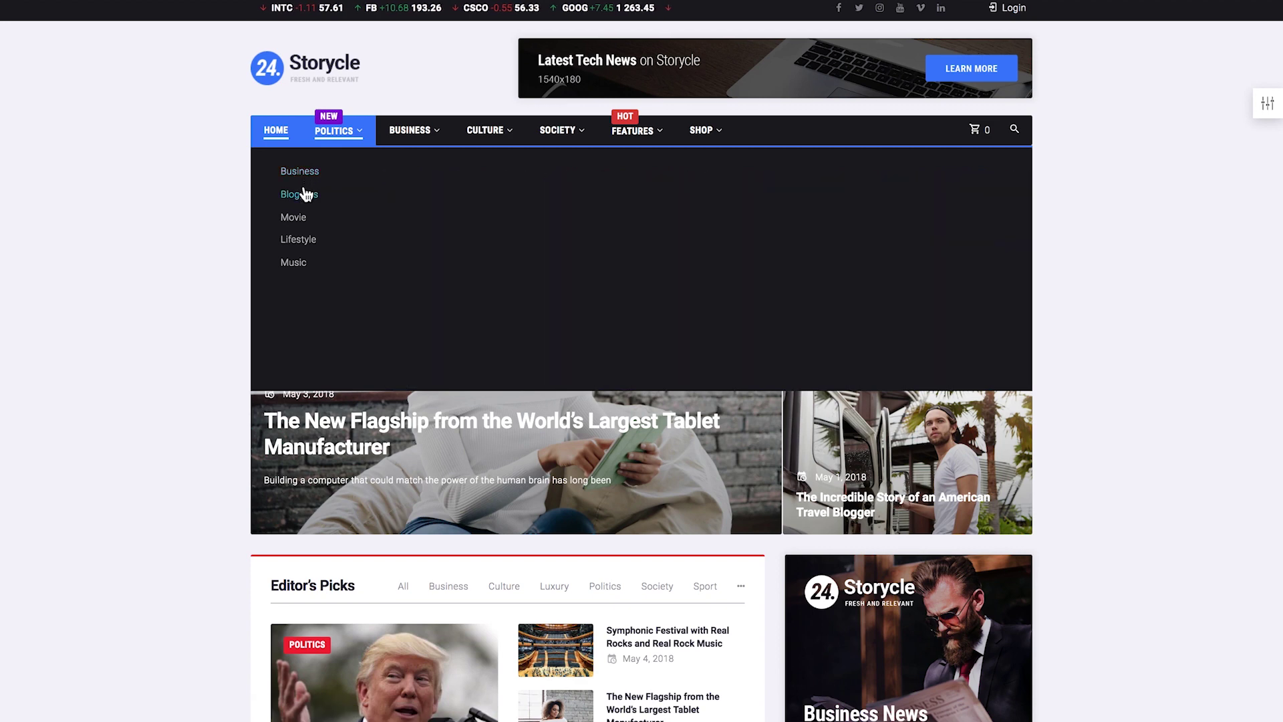
pyautogui.moveTo(298, 218)
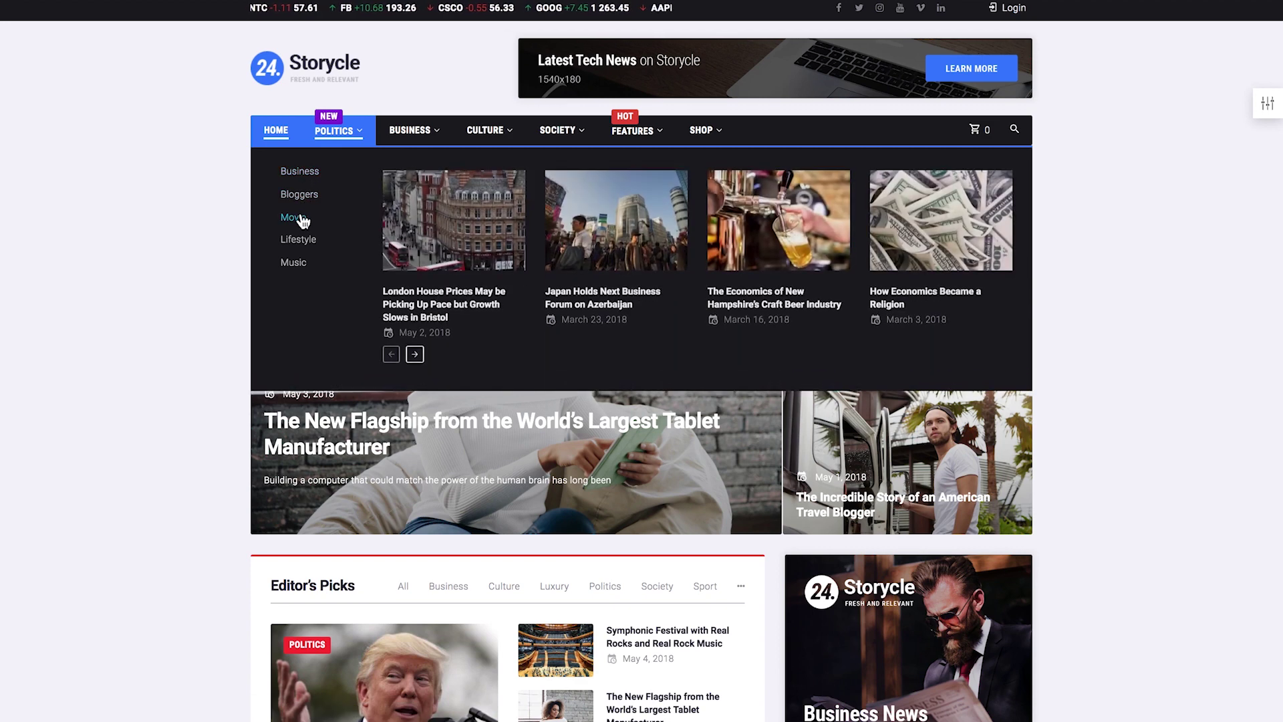
pyautogui.click(415, 353)
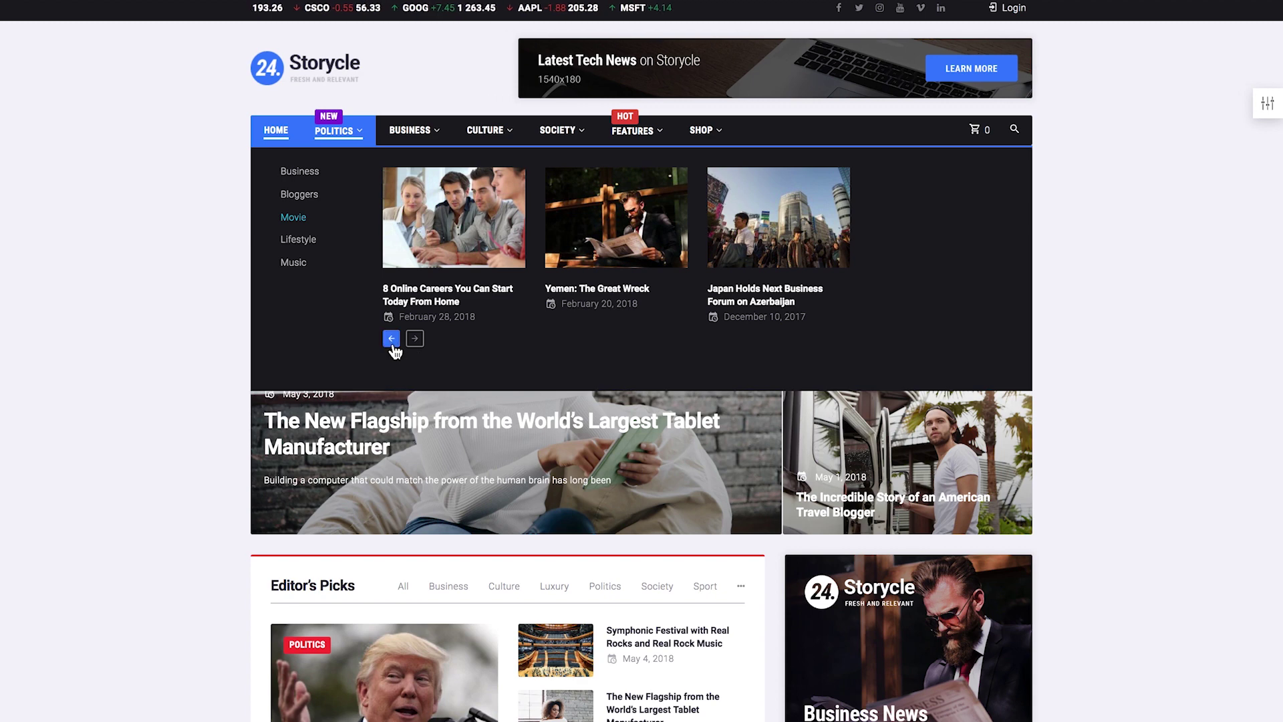
pyautogui.click(392, 341)
pyautogui.moveTo(314, 251)
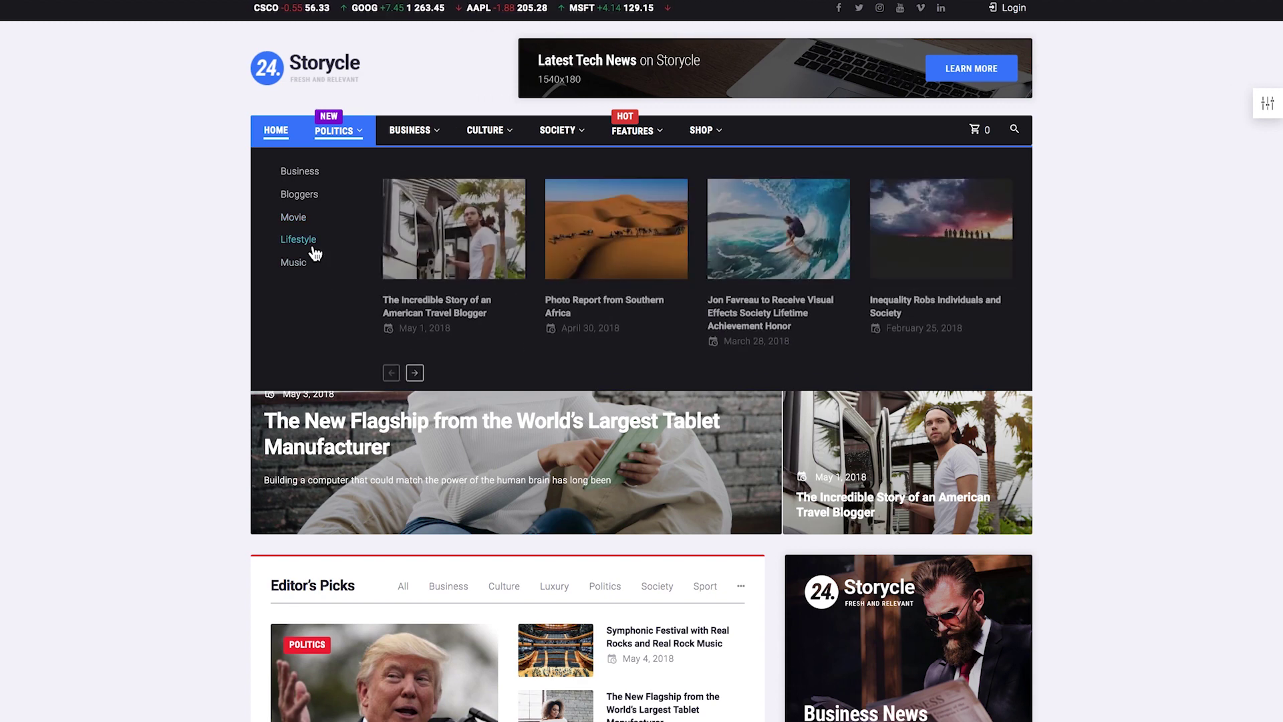
pyautogui.click(418, 362)
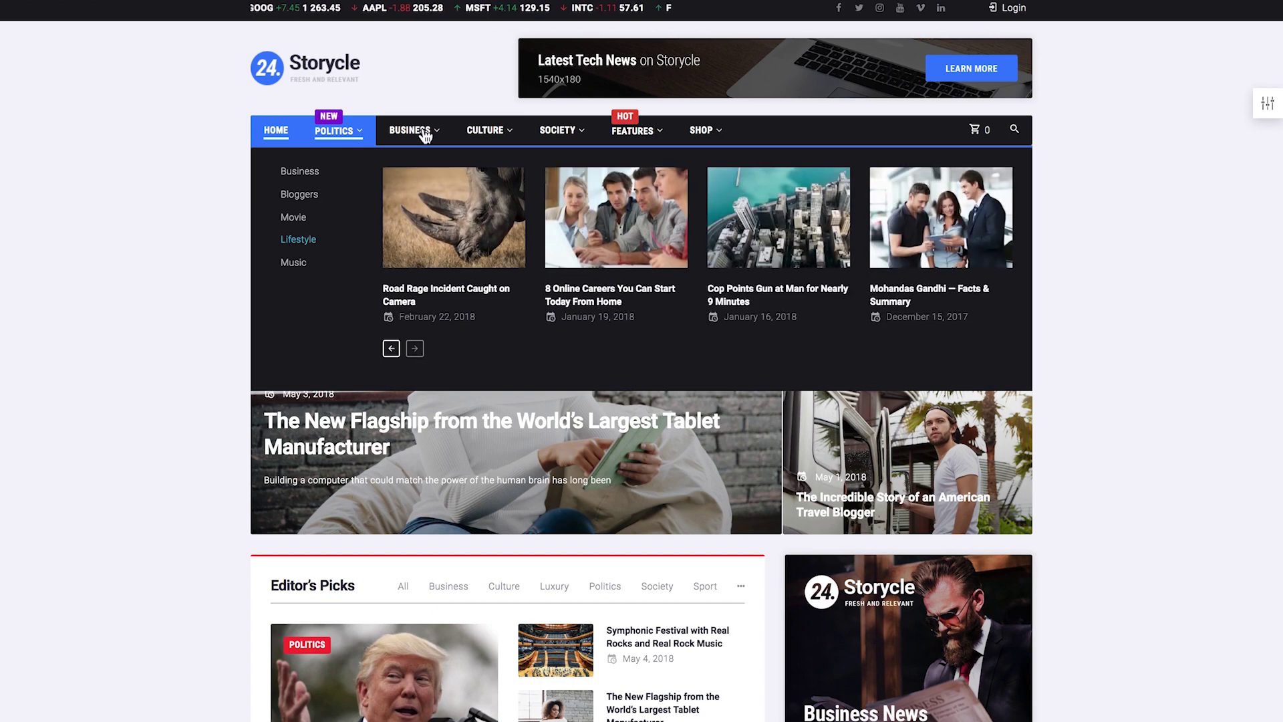
# Preview the Business, Culture, Society and Features mega menus in the Storycle header
pyautogui.moveTo(425, 136)
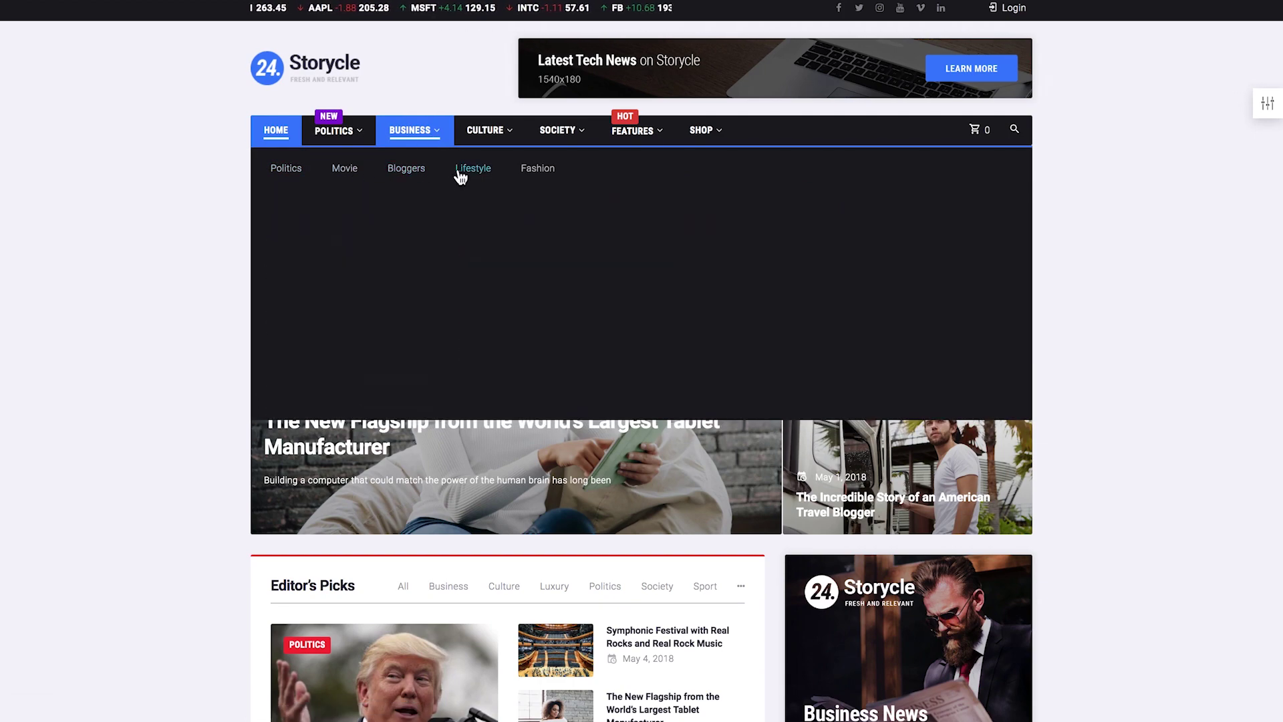
pyautogui.moveTo(493, 134)
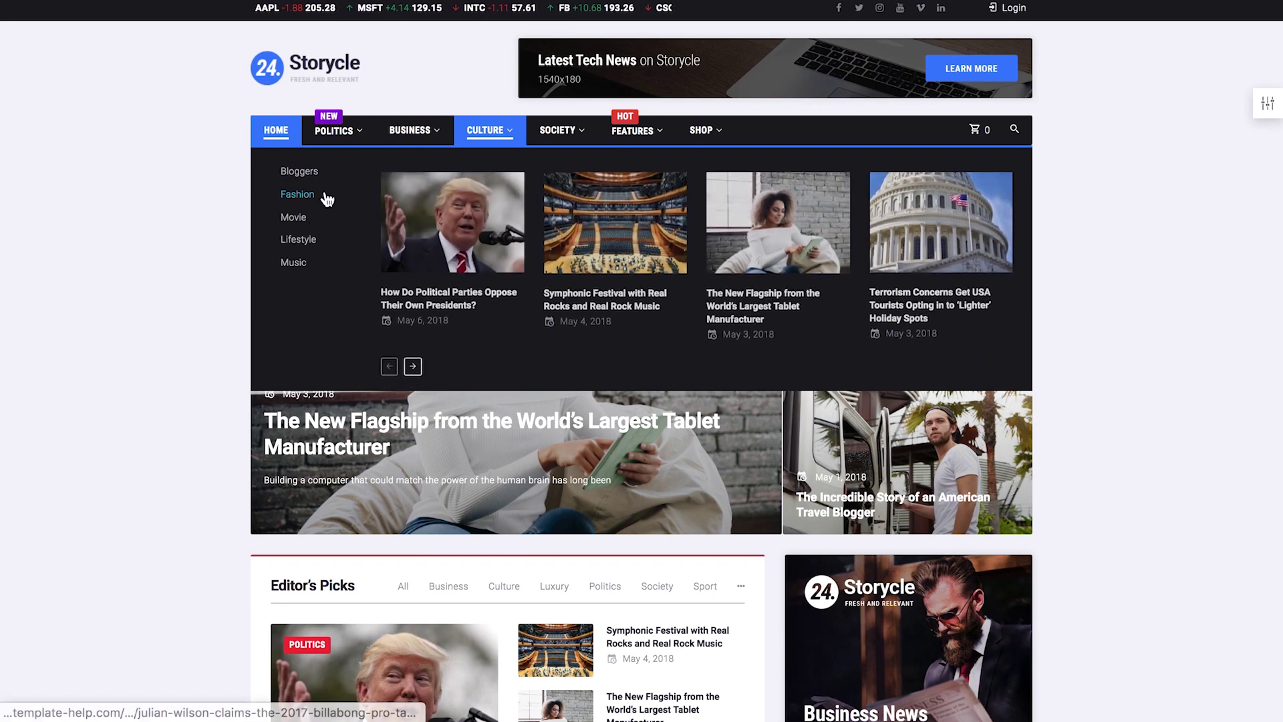
pyautogui.moveTo(558, 134)
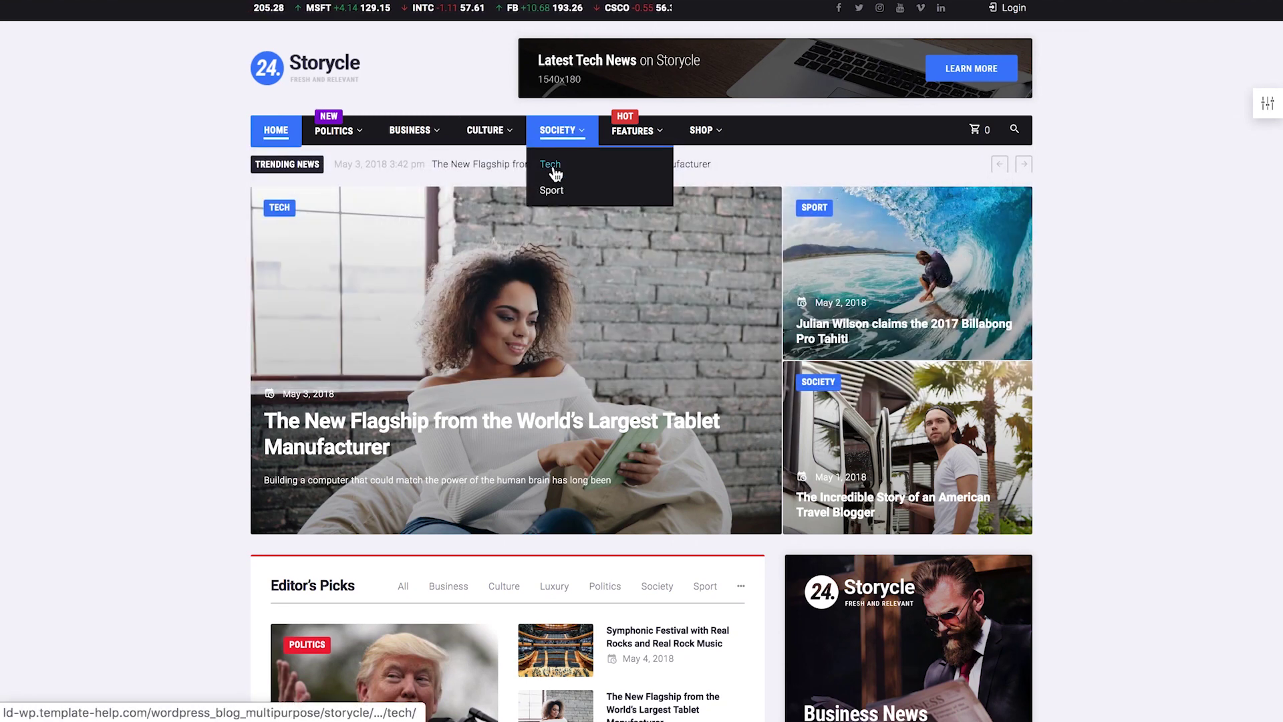
pyautogui.moveTo(646, 140)
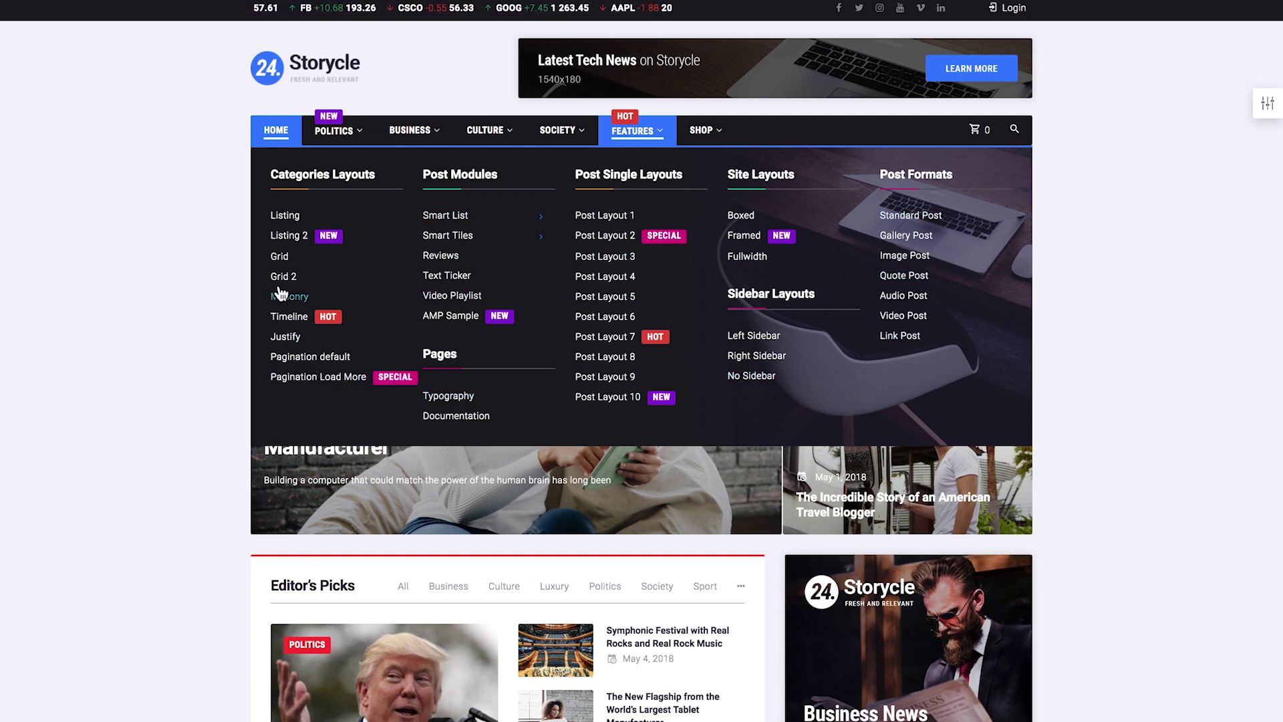
pyautogui.moveTo(701, 132)
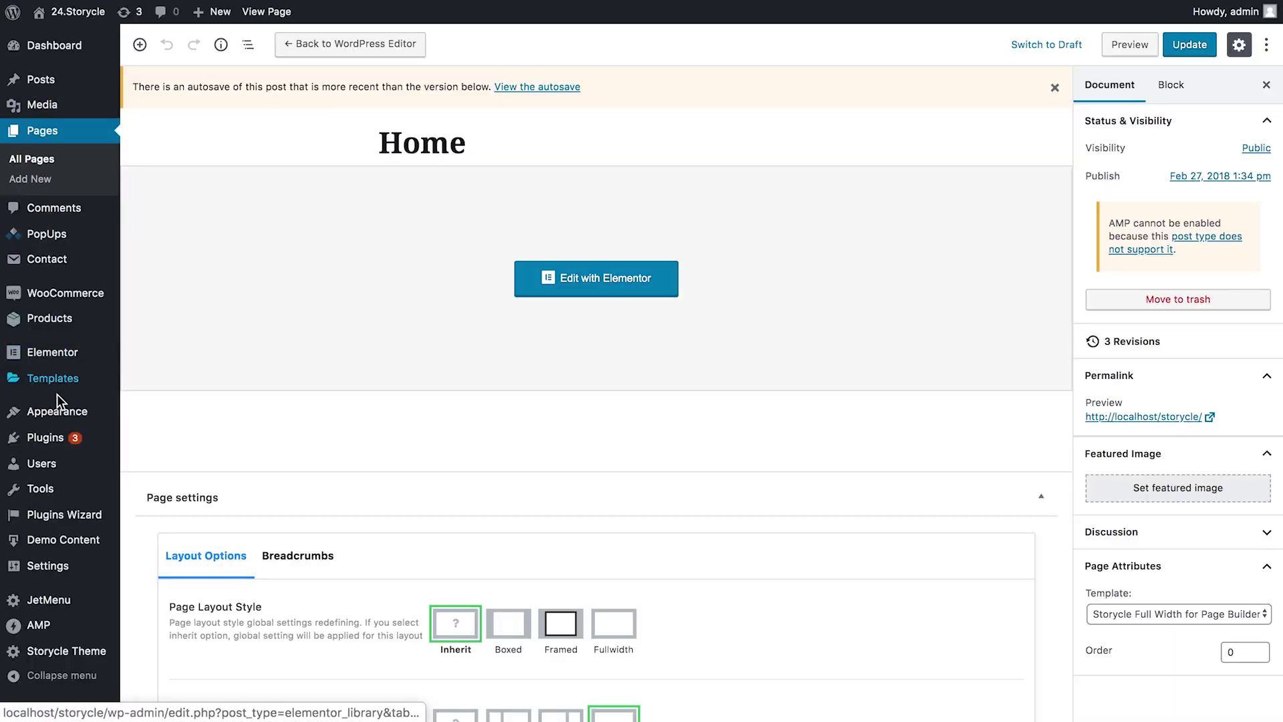
# Under Appearance > Menus, choose Main (Main) from the menu list and load it
pyautogui.moveTo(58, 413)
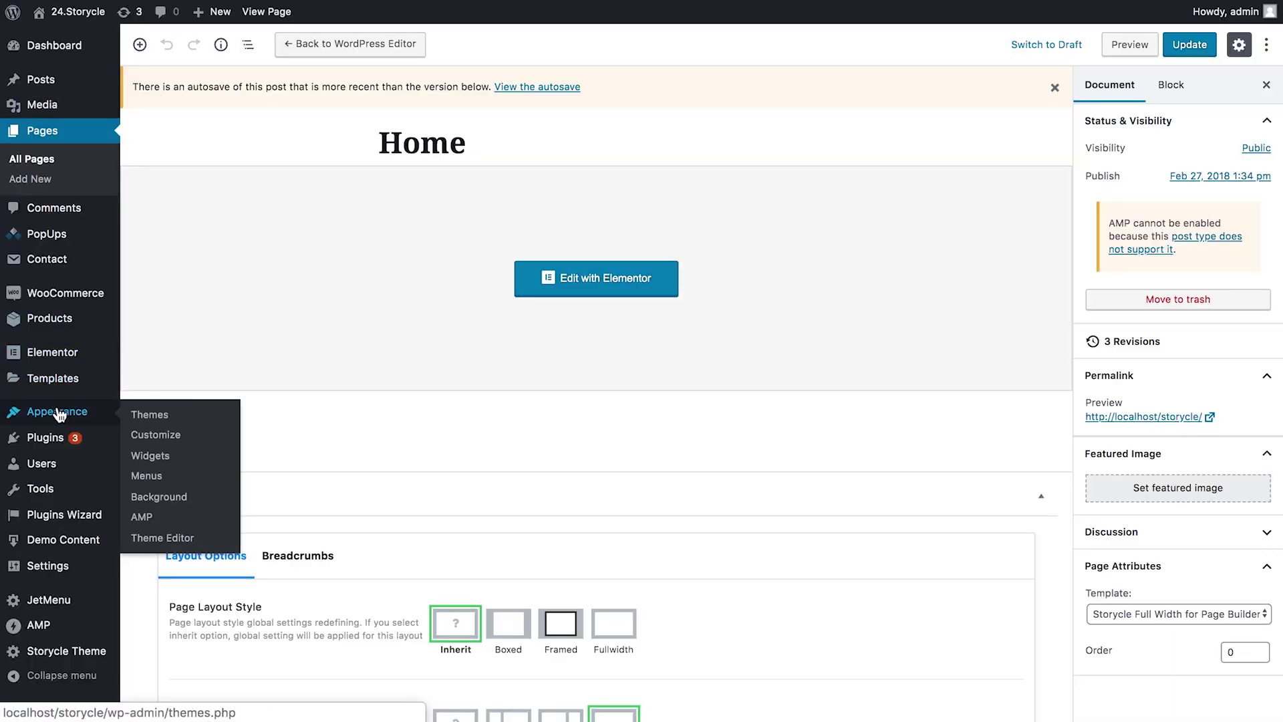
pyautogui.click(152, 482)
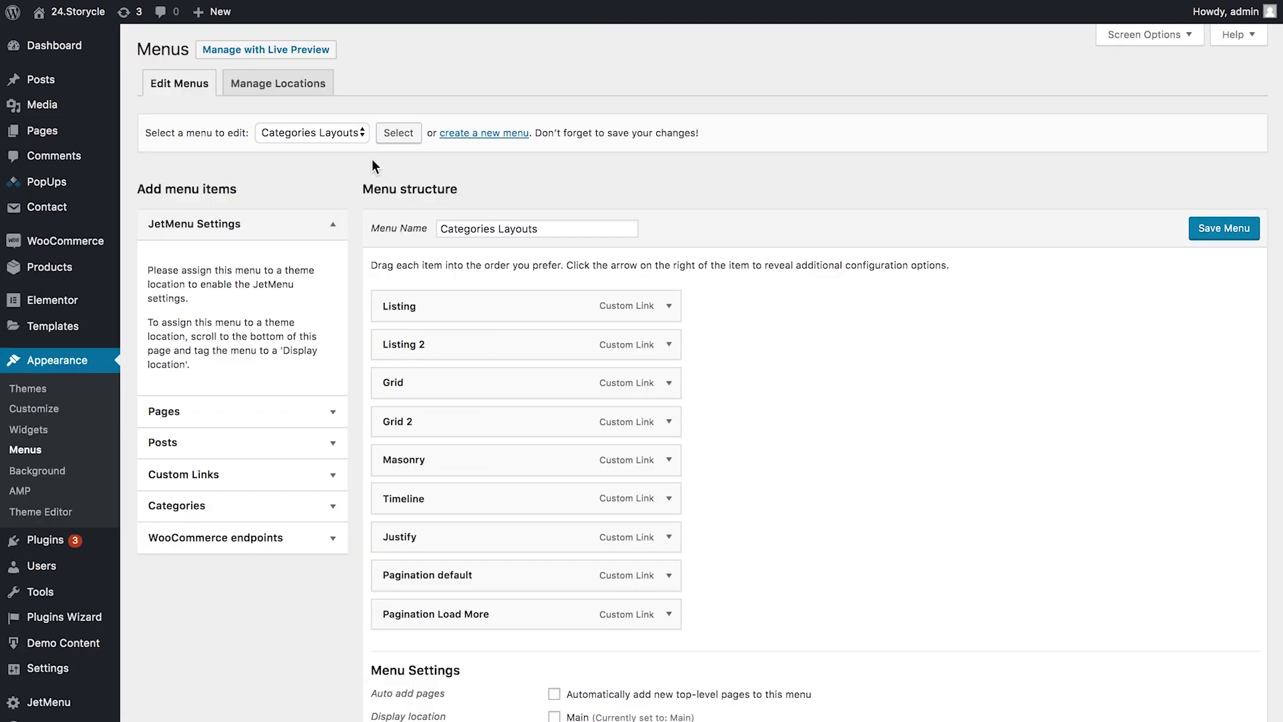
pyautogui.click(353, 134)
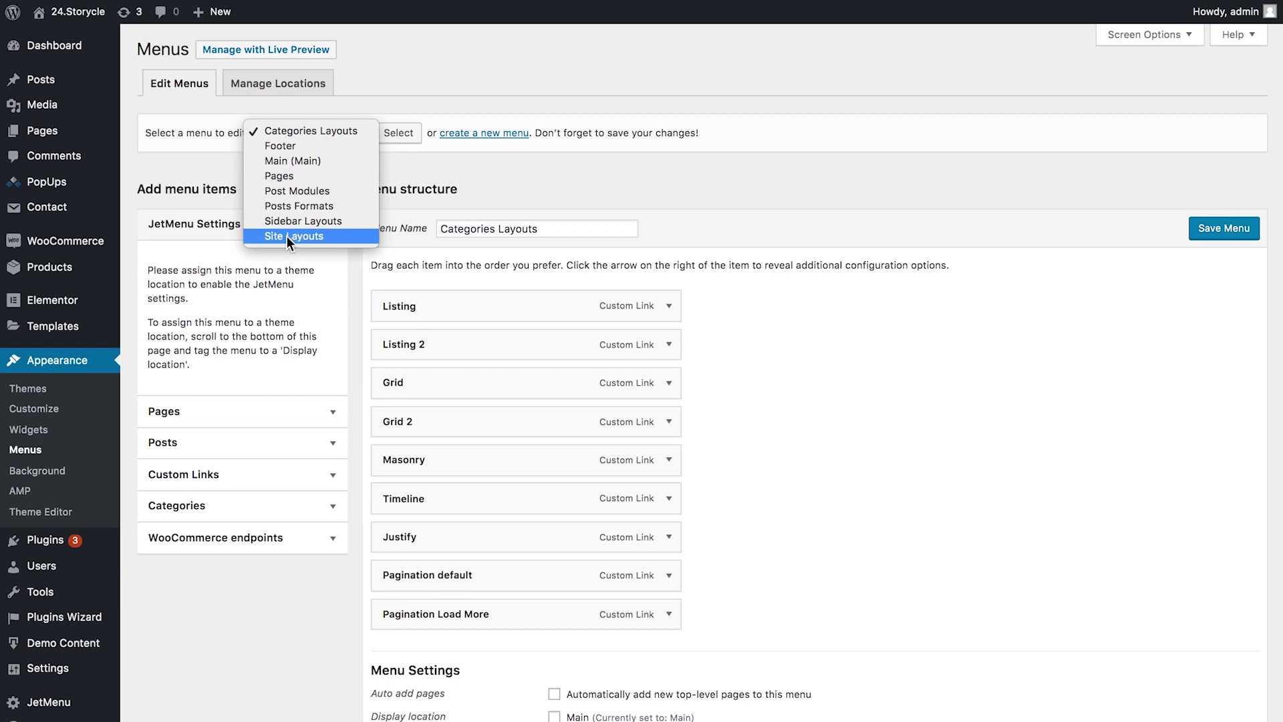
pyautogui.click(292, 162)
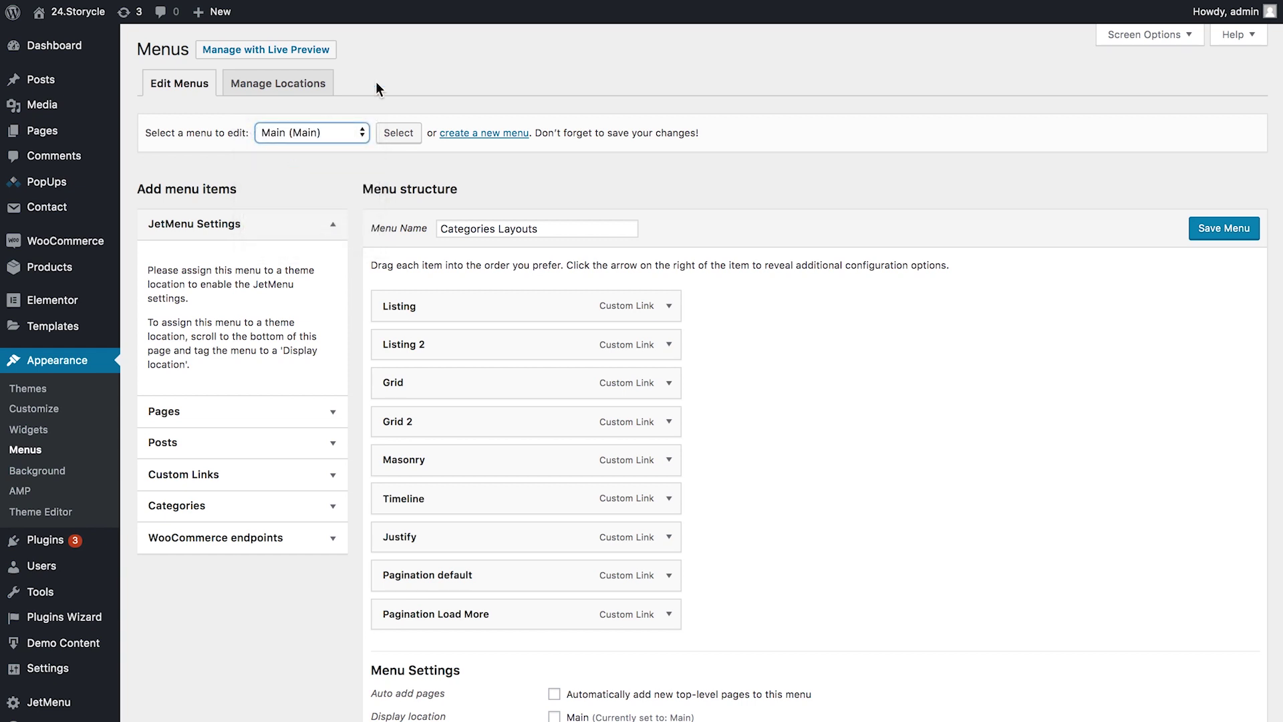
pyautogui.click(401, 135)
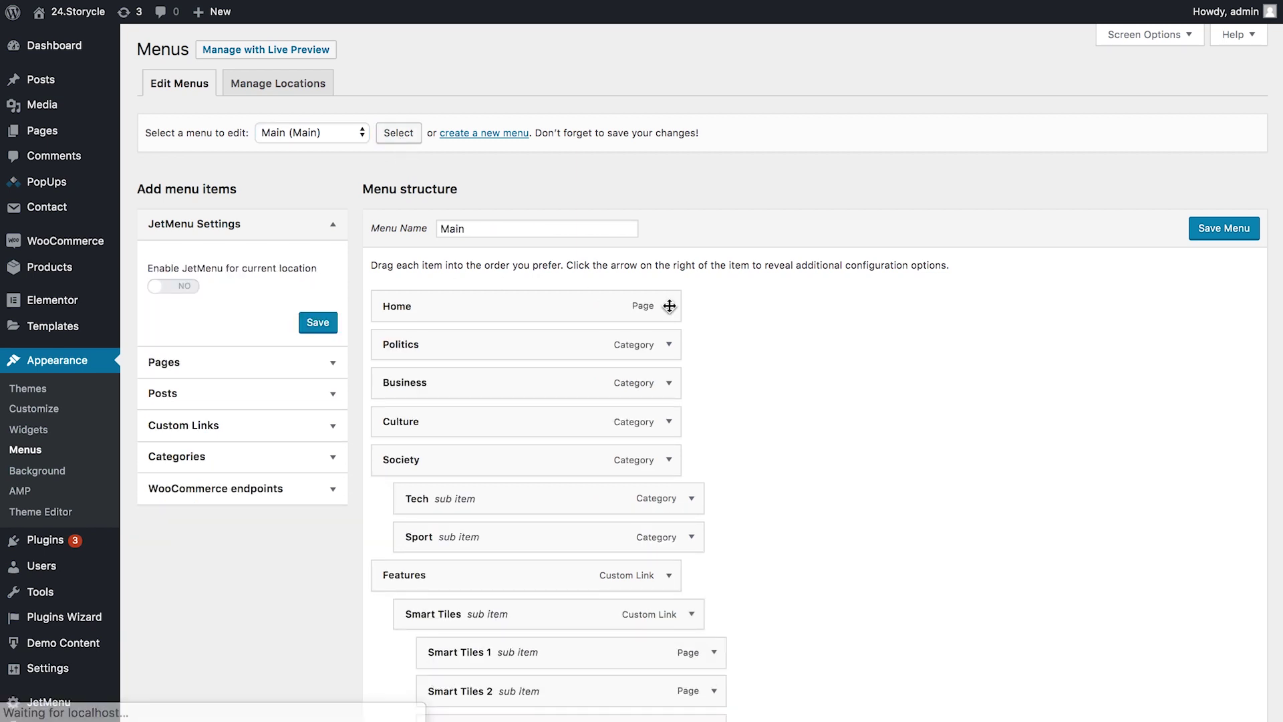
# Enable JetMenu for the Main menu's location and open the Business item's JetMenu settings
pyautogui.scroll(-5, 730, 319)
pyautogui.scroll(-2, 730, 320)
pyautogui.scroll(4, 730, 319)
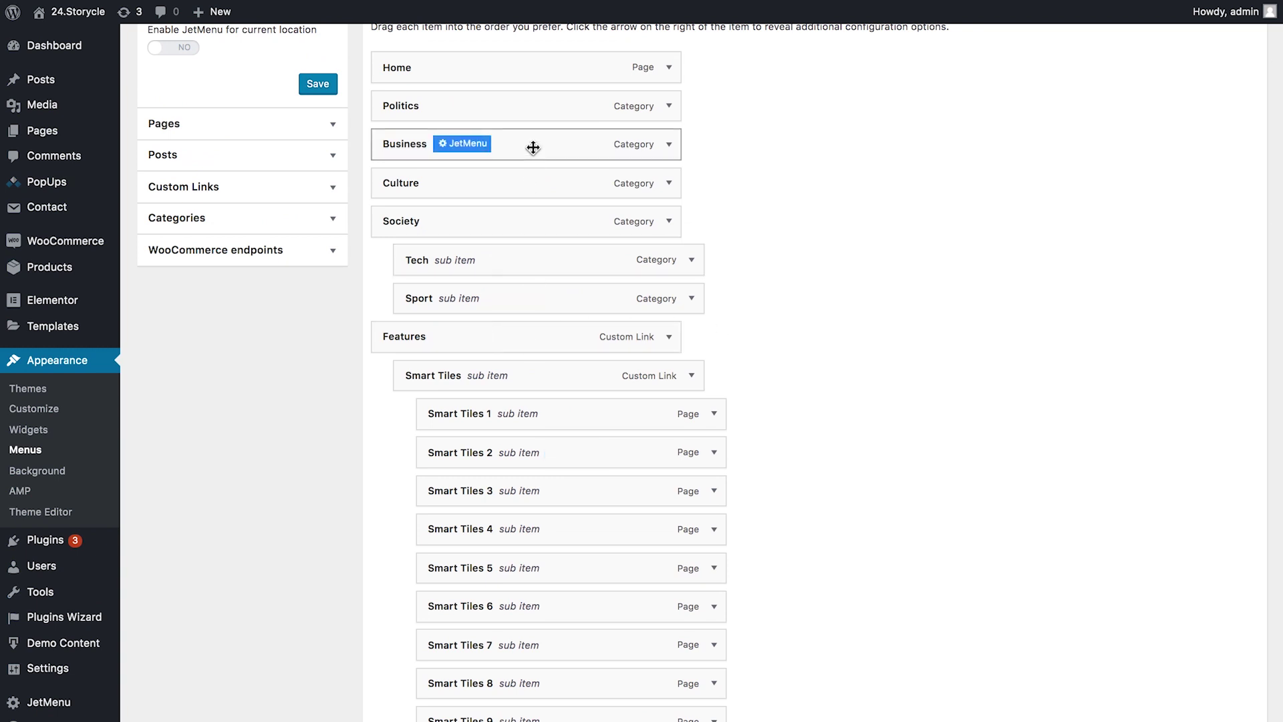
pyautogui.scroll(-1, 532, 147)
pyautogui.scroll(2, 533, 148)
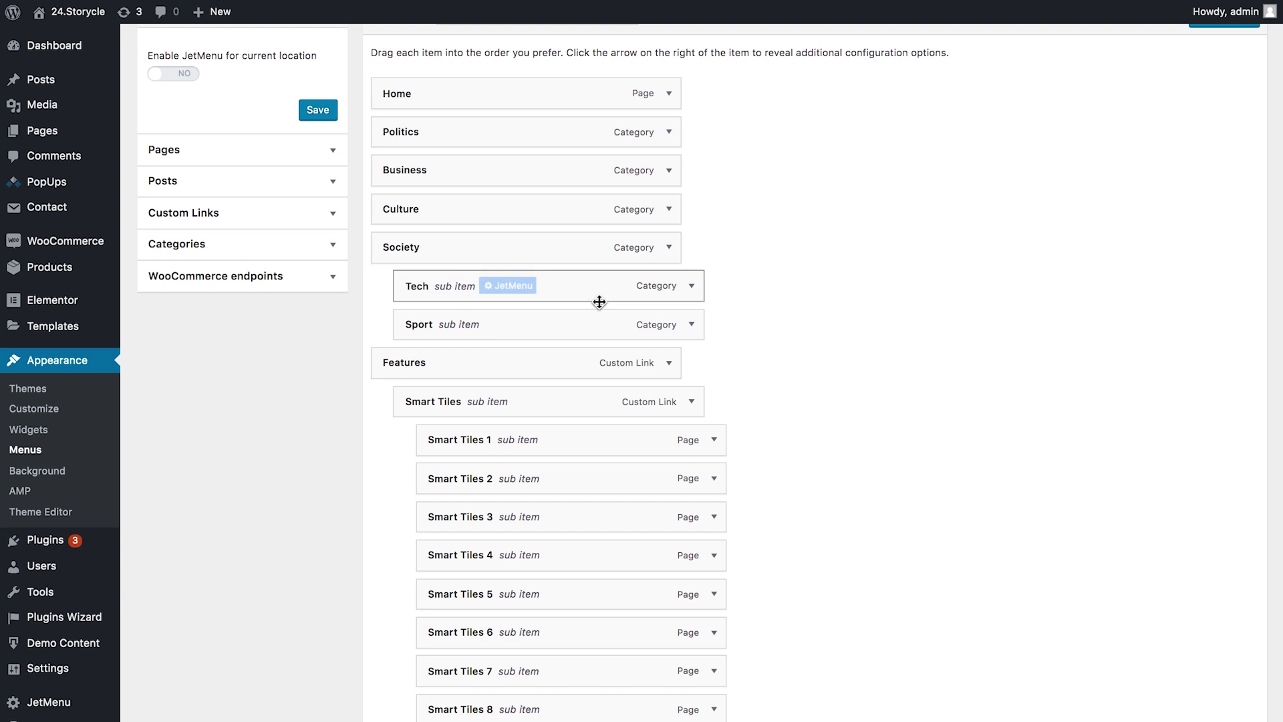
pyautogui.scroll(-3, 602, 348)
pyautogui.scroll(-2, 601, 347)
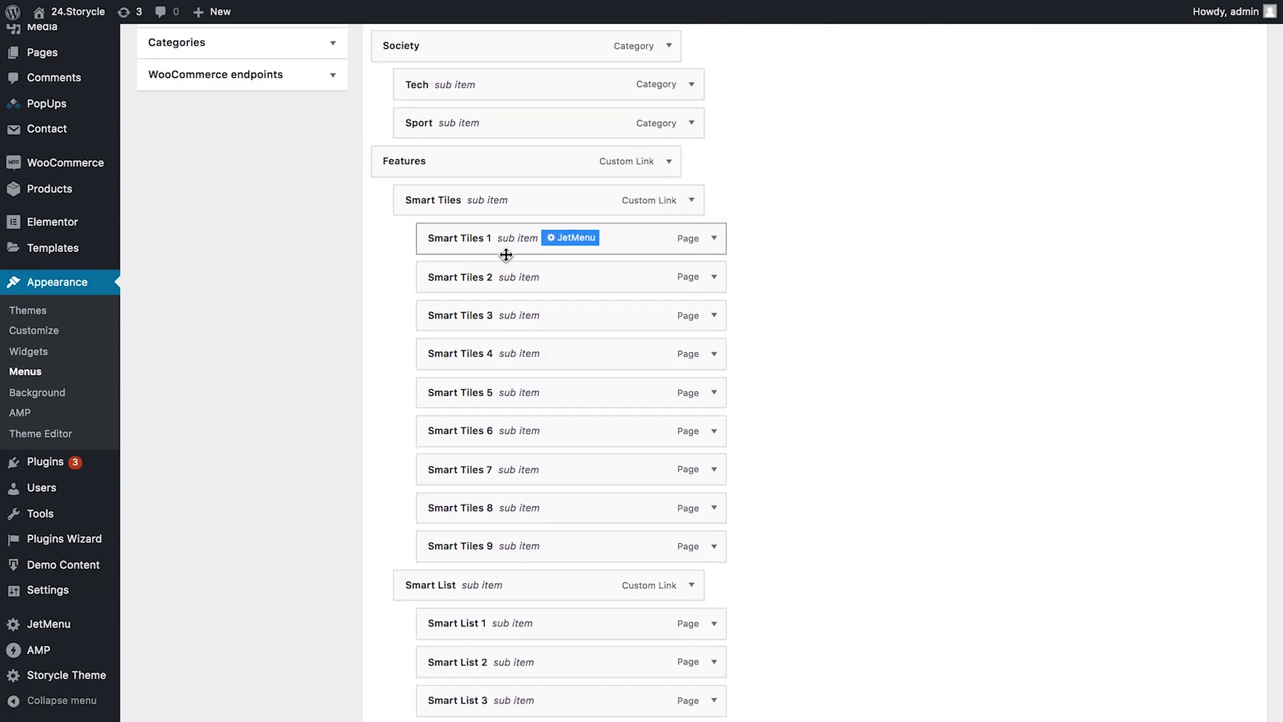
pyautogui.scroll(10, 552, 515)
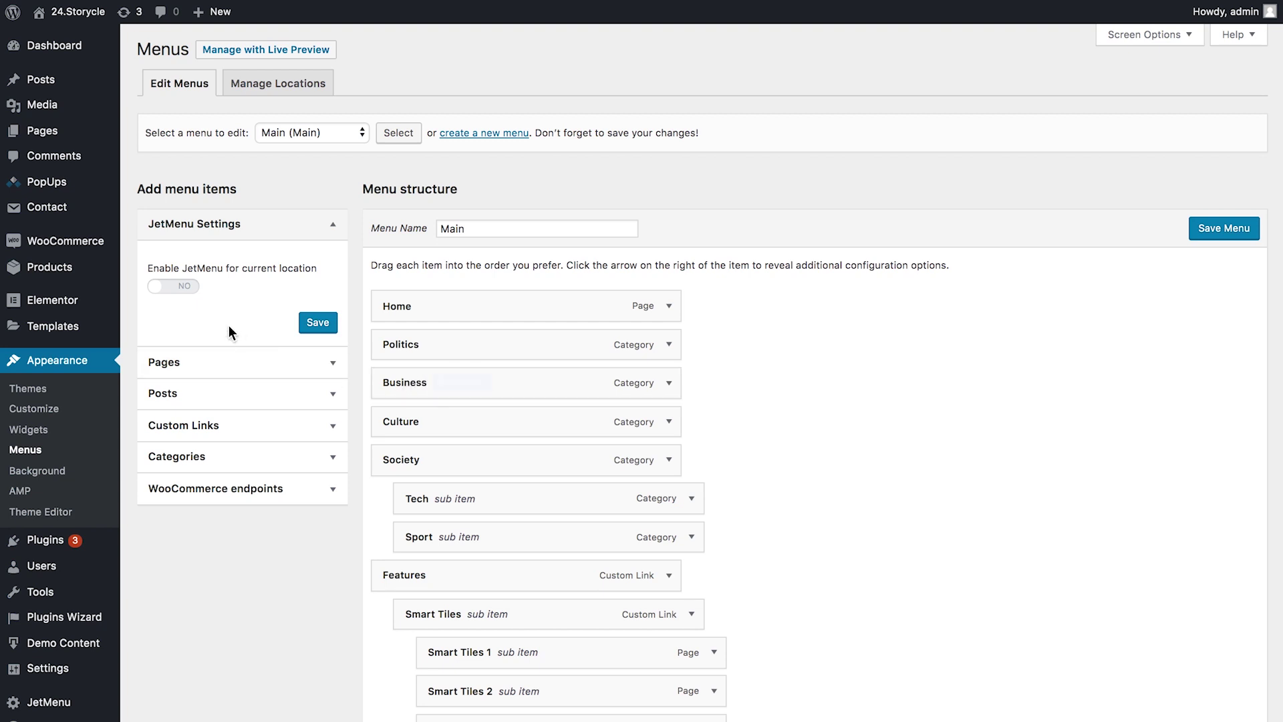
pyautogui.click(171, 288)
pyautogui.moveTo(462, 391)
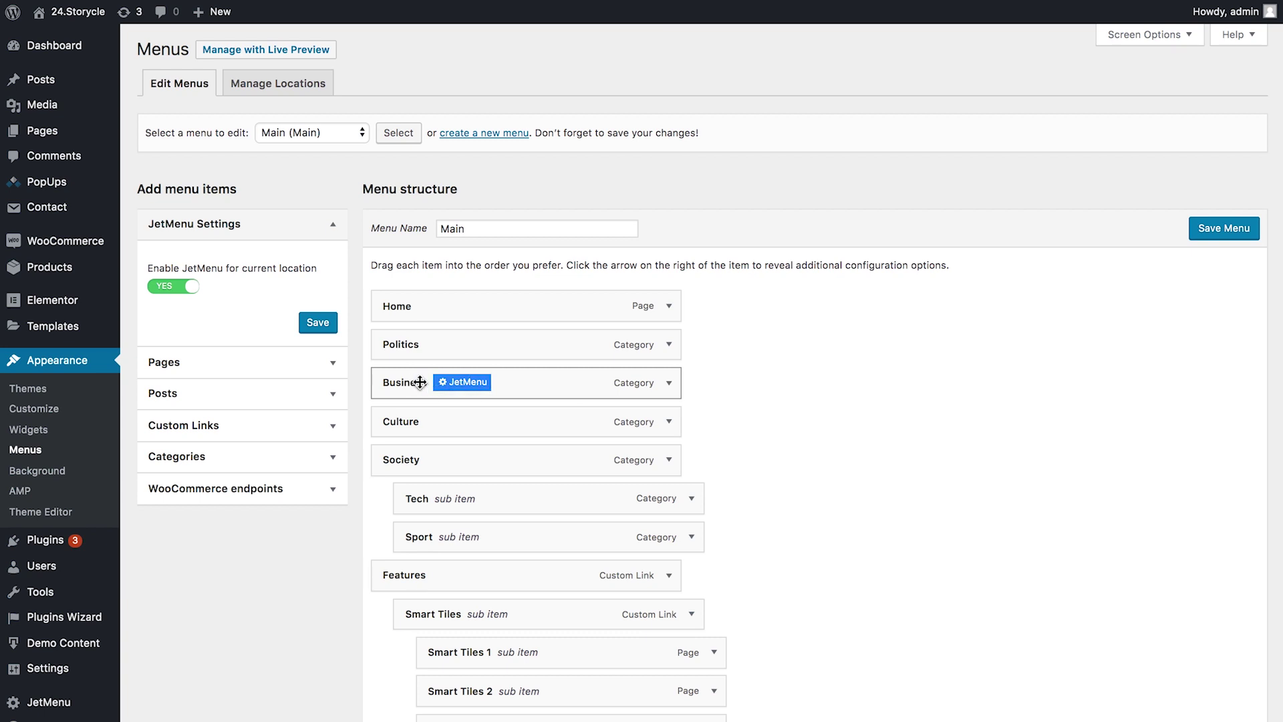
pyautogui.click(471, 382)
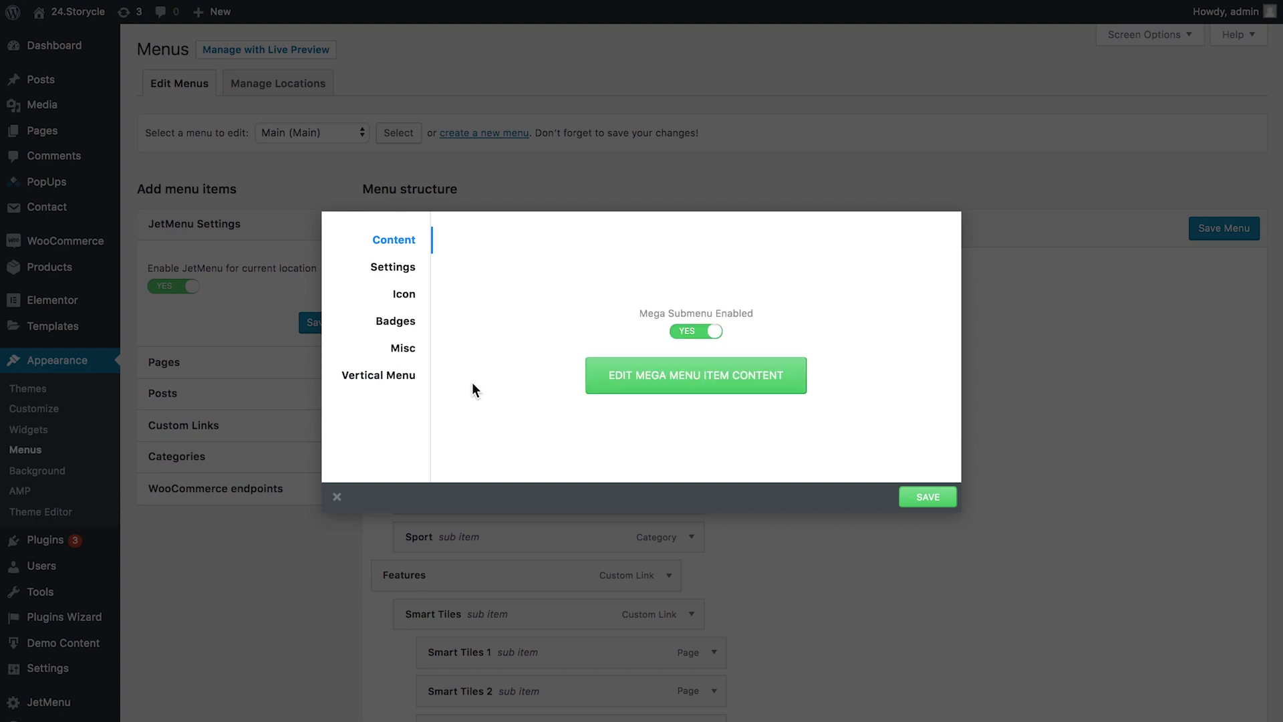
# Give the Business menu item a white fa-check icon
pyautogui.click(400, 270)
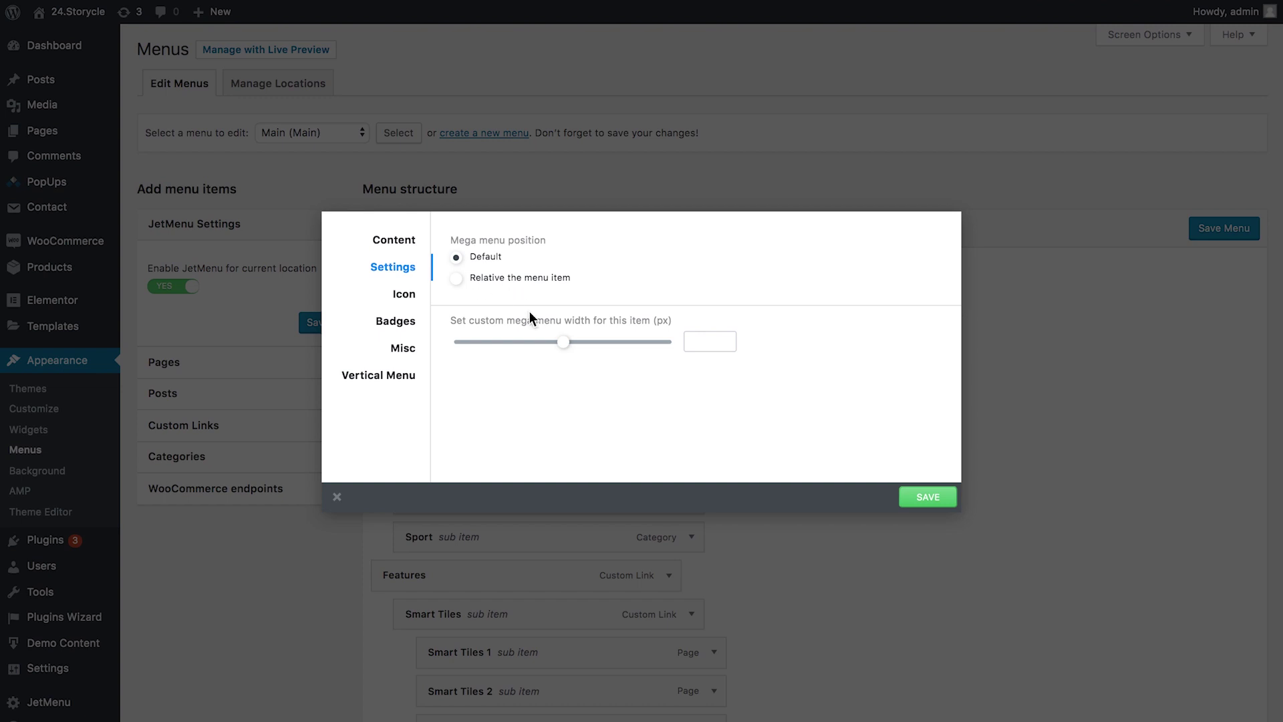
pyautogui.click(403, 294)
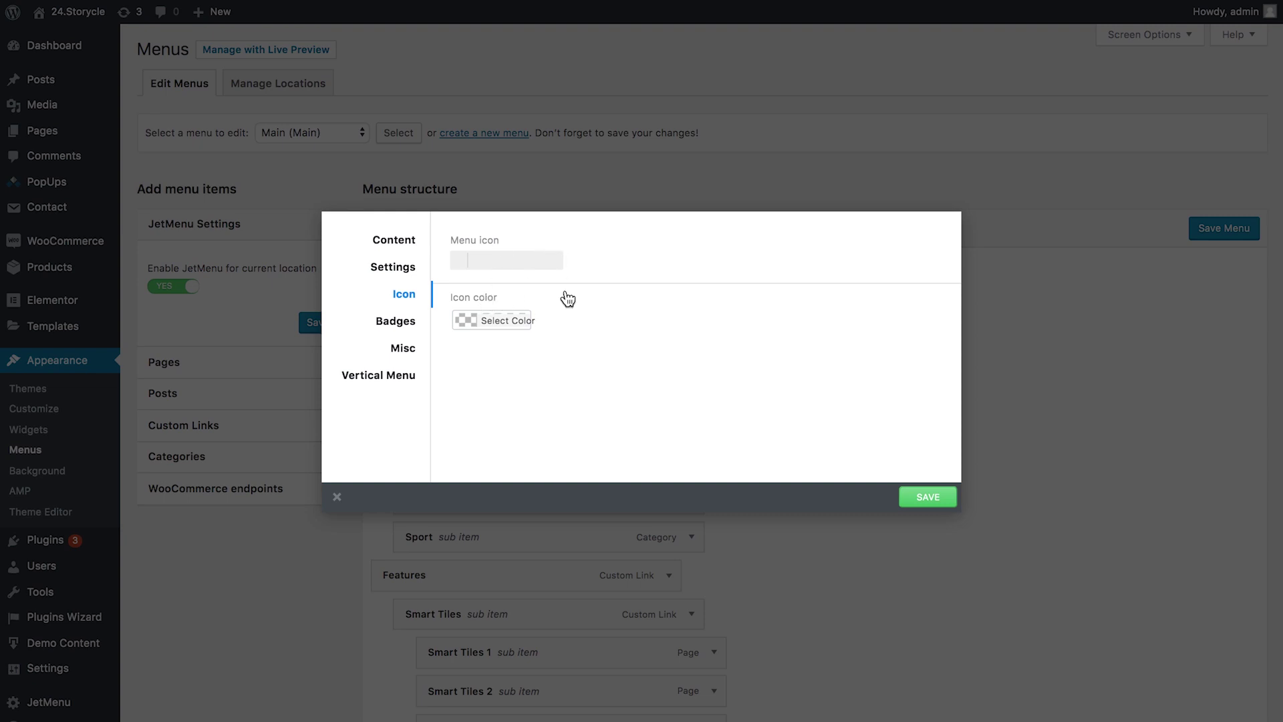
pyautogui.click(506, 262)
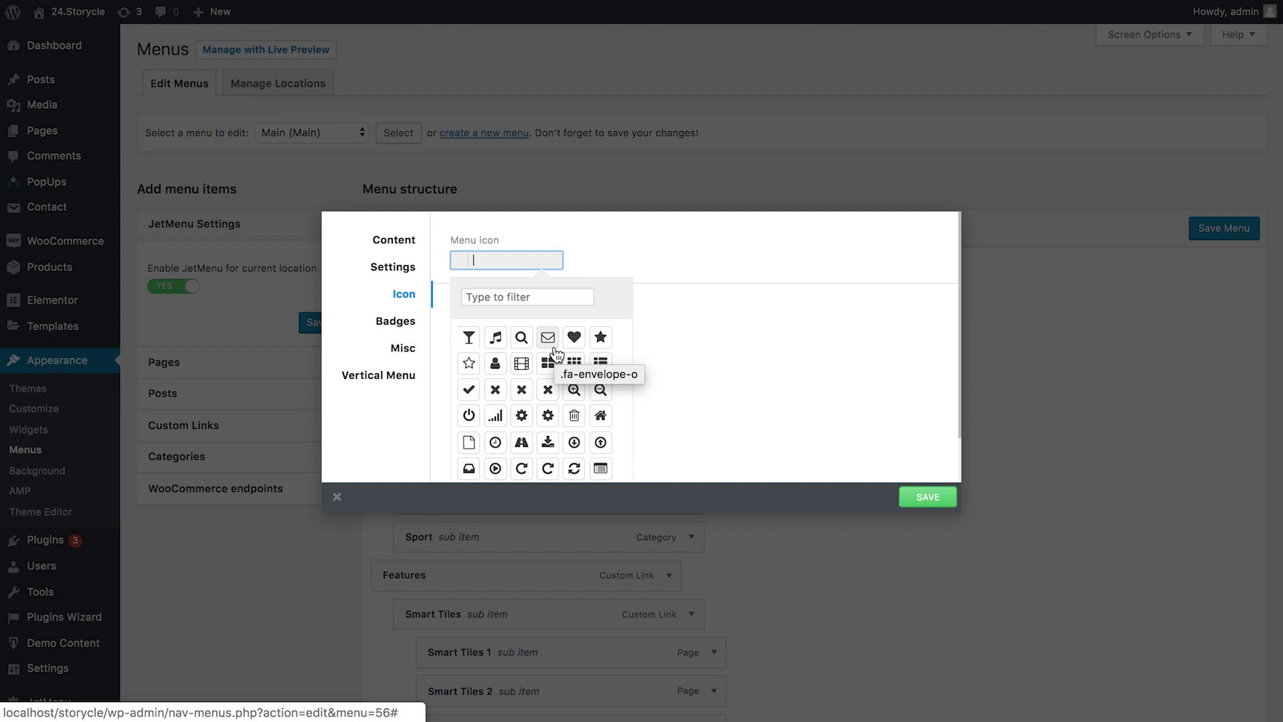
pyautogui.scroll(-4, 558, 353)
pyautogui.scroll(4, 558, 353)
pyautogui.click(475, 391)
pyautogui.click(658, 353)
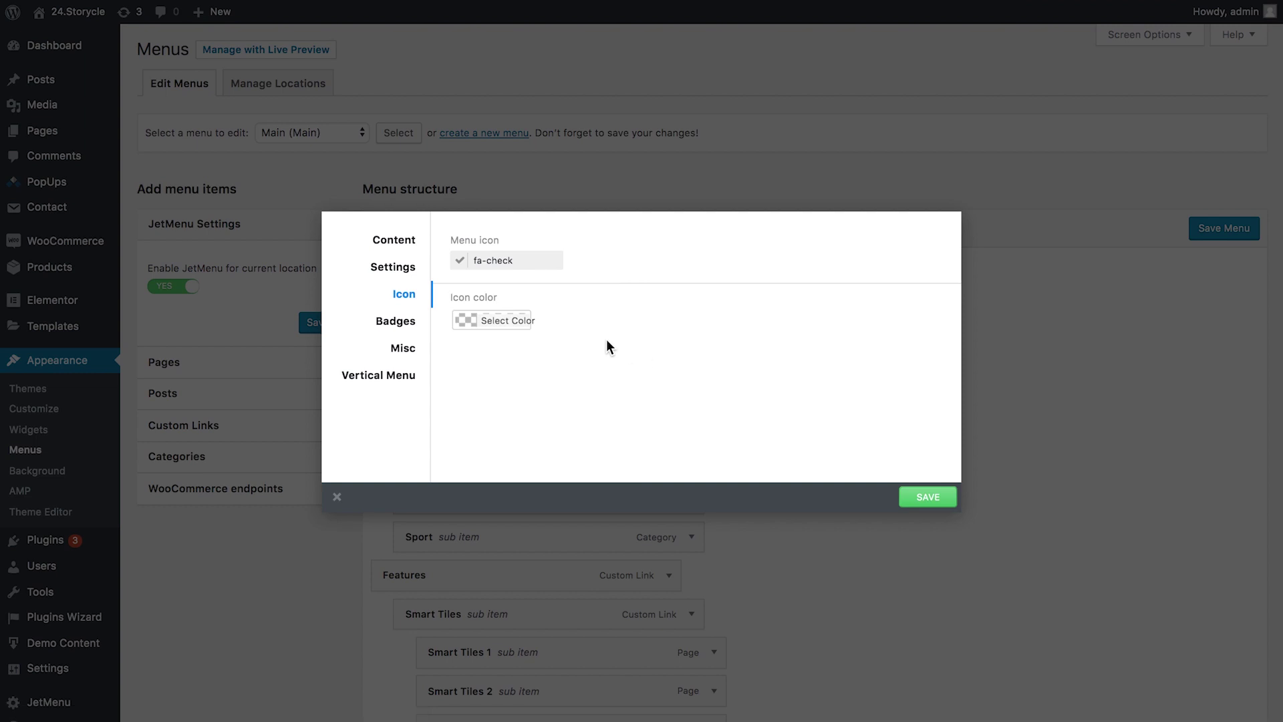
pyautogui.click(477, 321)
pyautogui.click(485, 493)
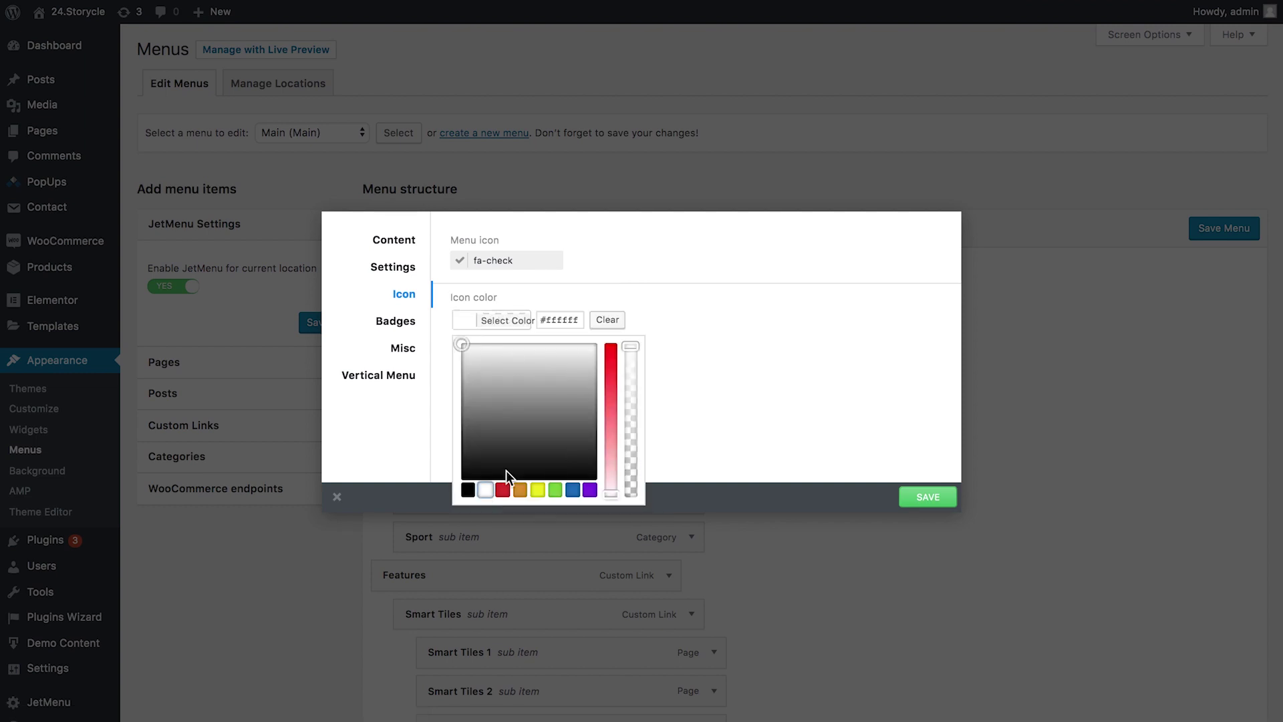
# Review the Business item's Badges, Misc and Vertical Menu settings
pyautogui.click(398, 324)
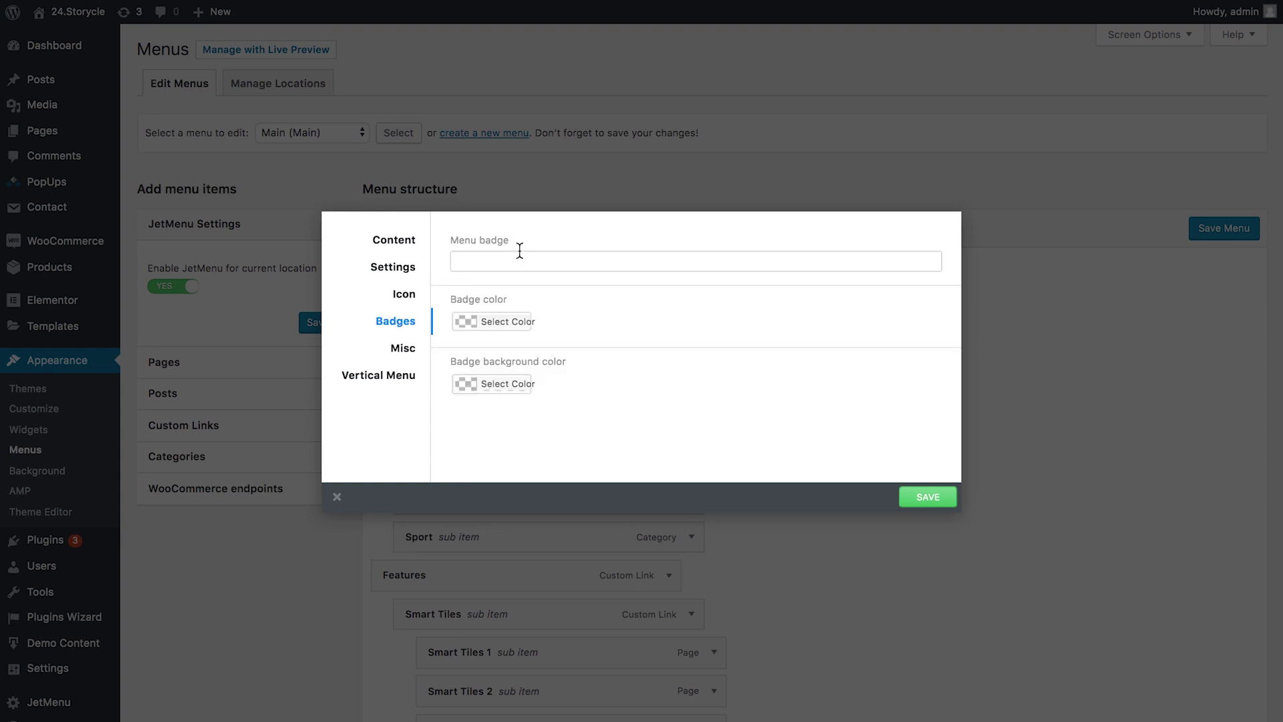
pyautogui.click(507, 259)
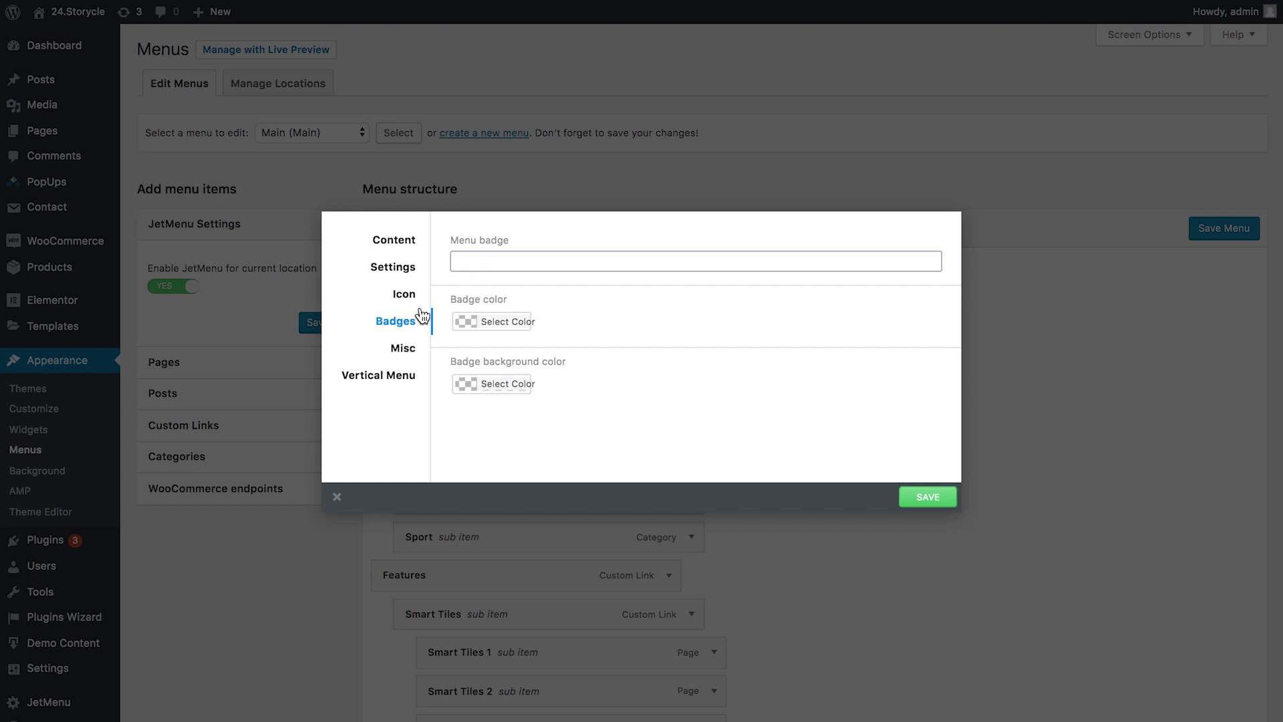
pyautogui.click(402, 351)
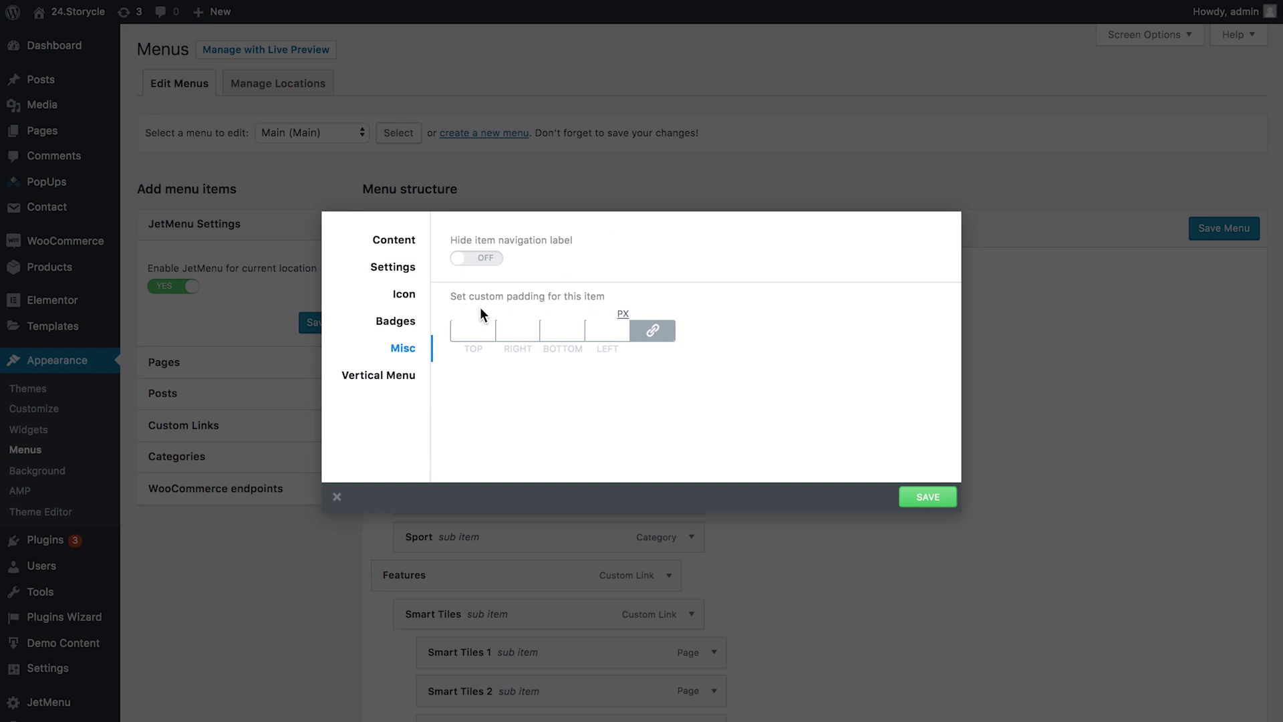
pyautogui.click(404, 378)
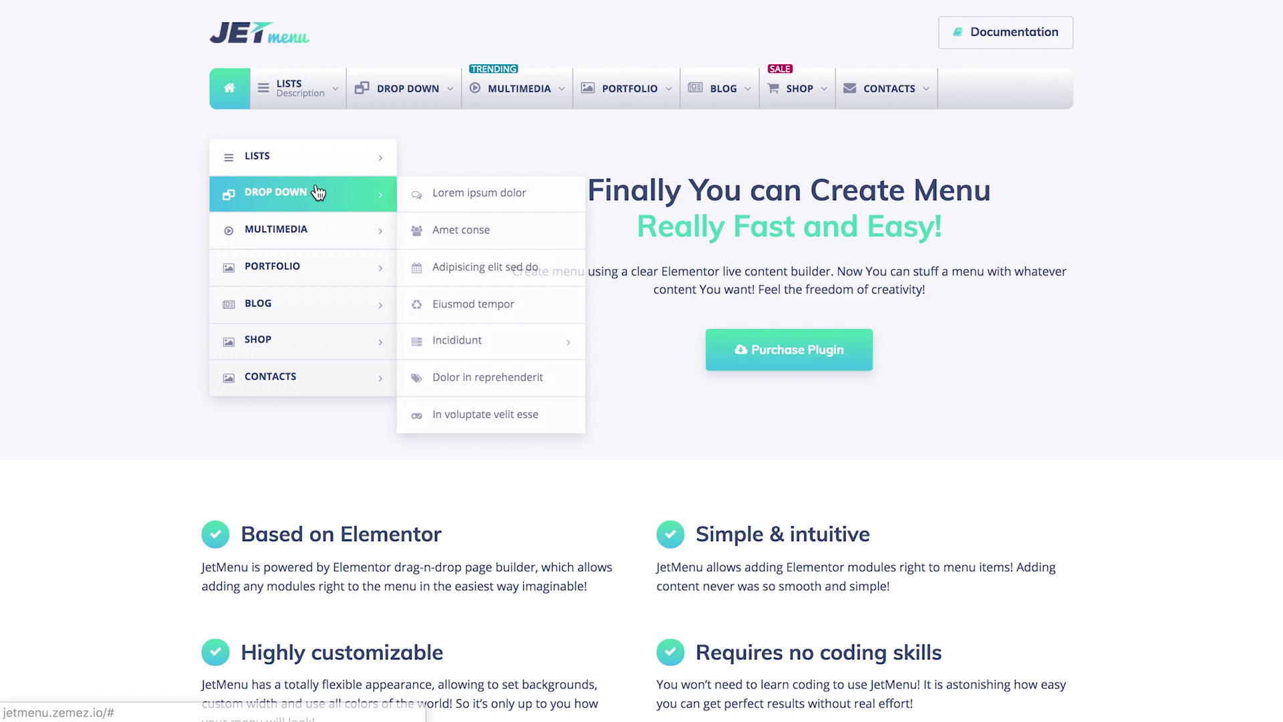
pyautogui.moveTo(321, 169)
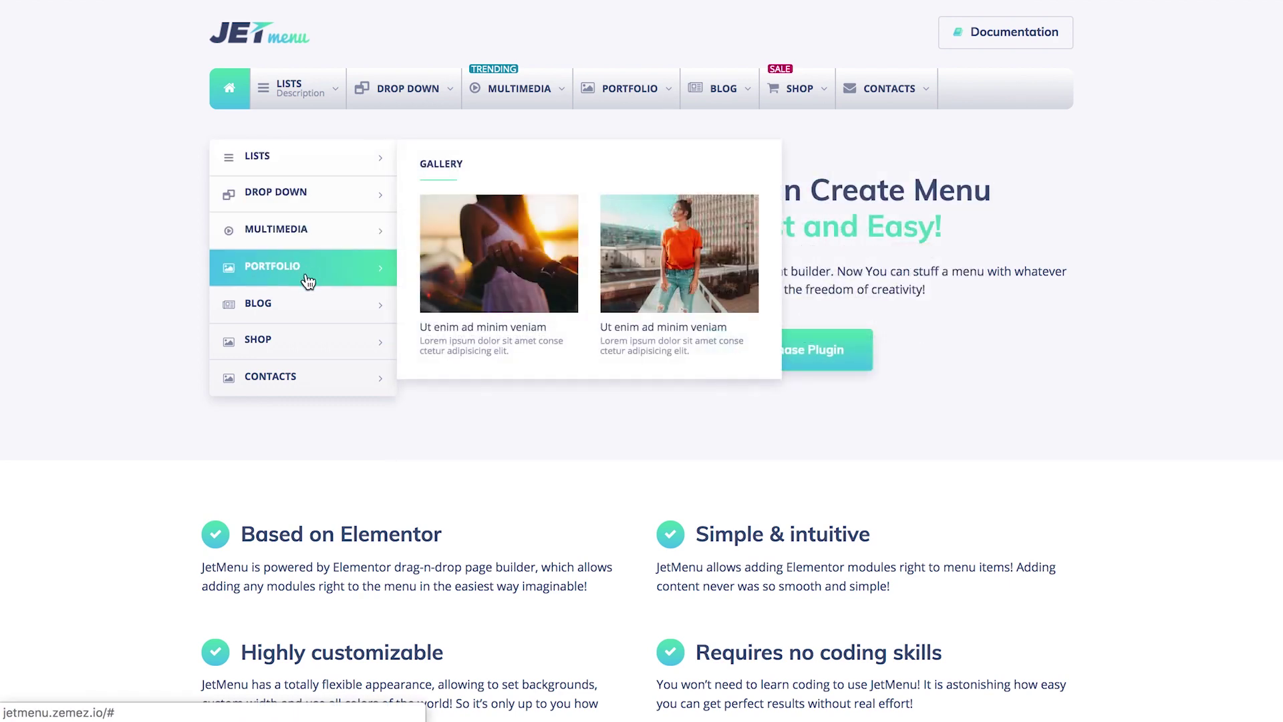
pyautogui.moveTo(307, 325)
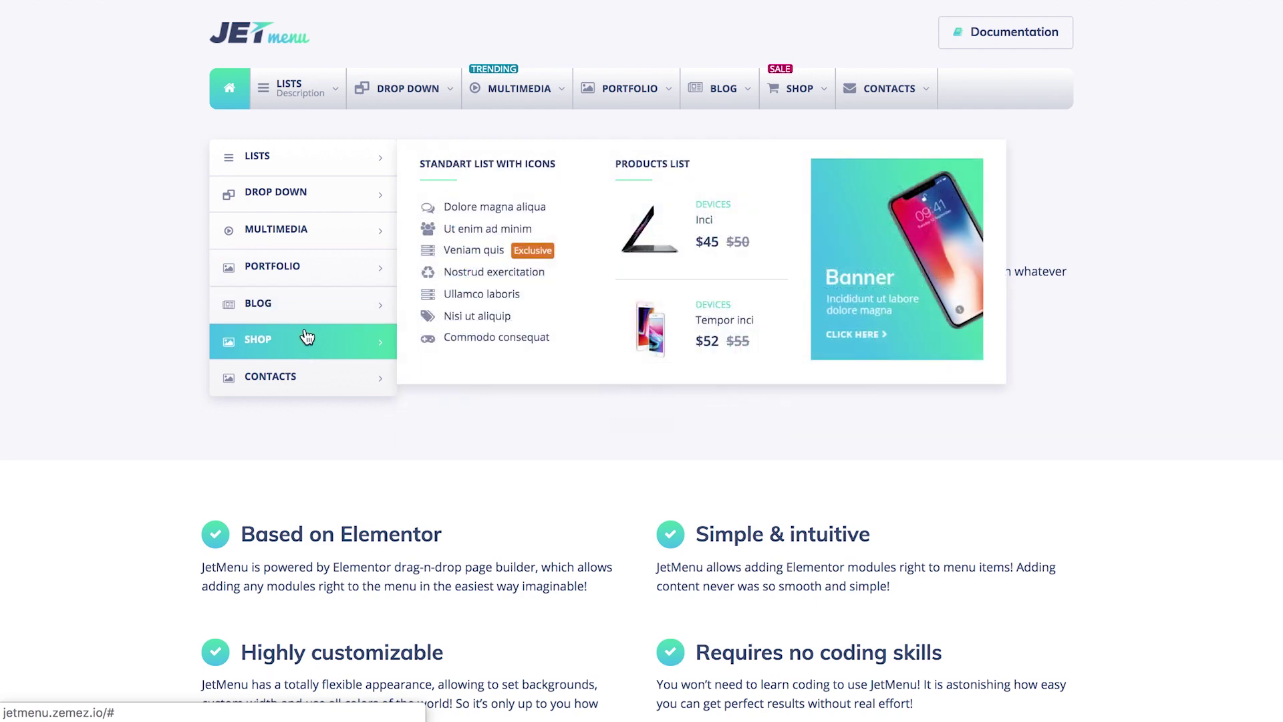
pyautogui.moveTo(302, 376)
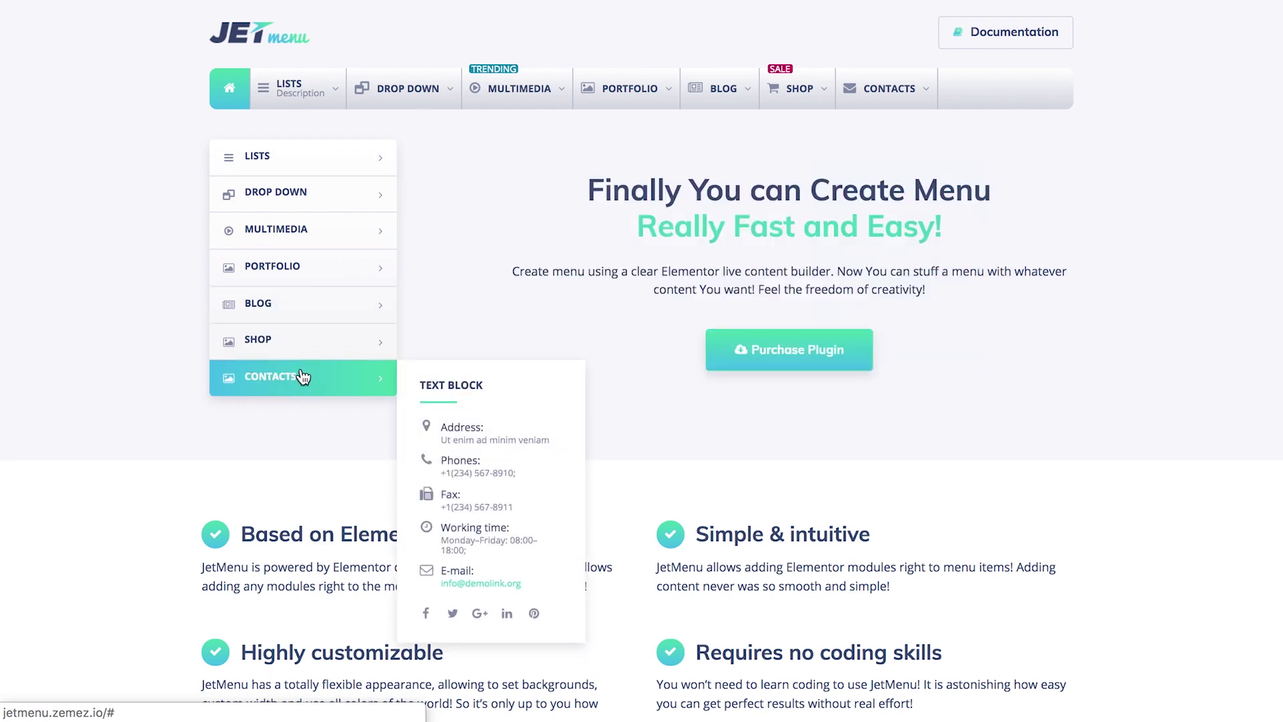
pyautogui.moveTo(309, 234)
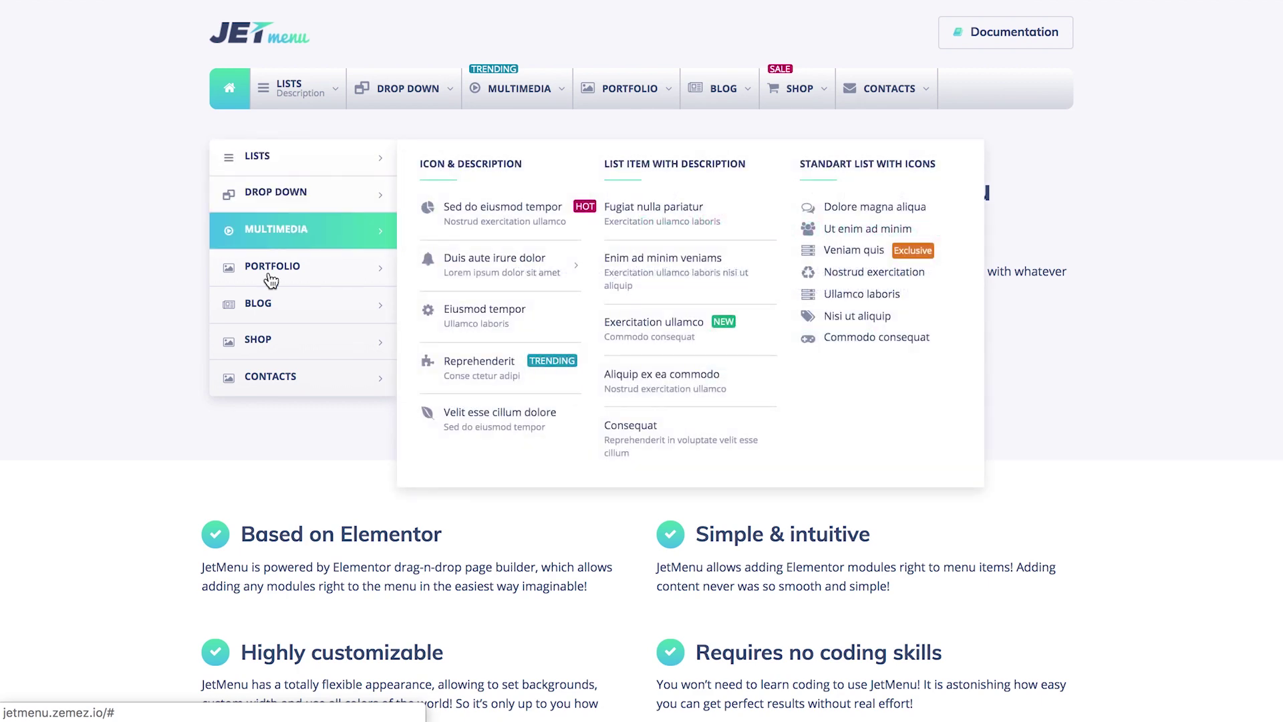
pyautogui.moveTo(281, 203)
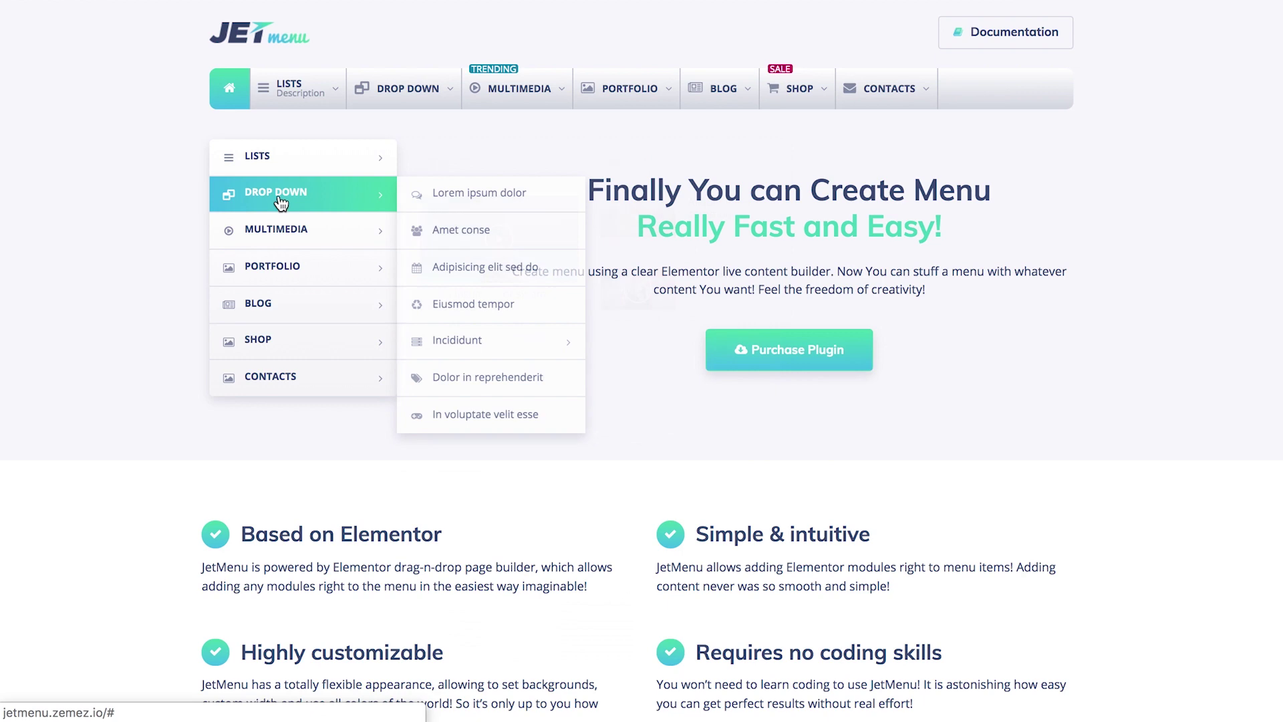
pyautogui.moveTo(404, 89)
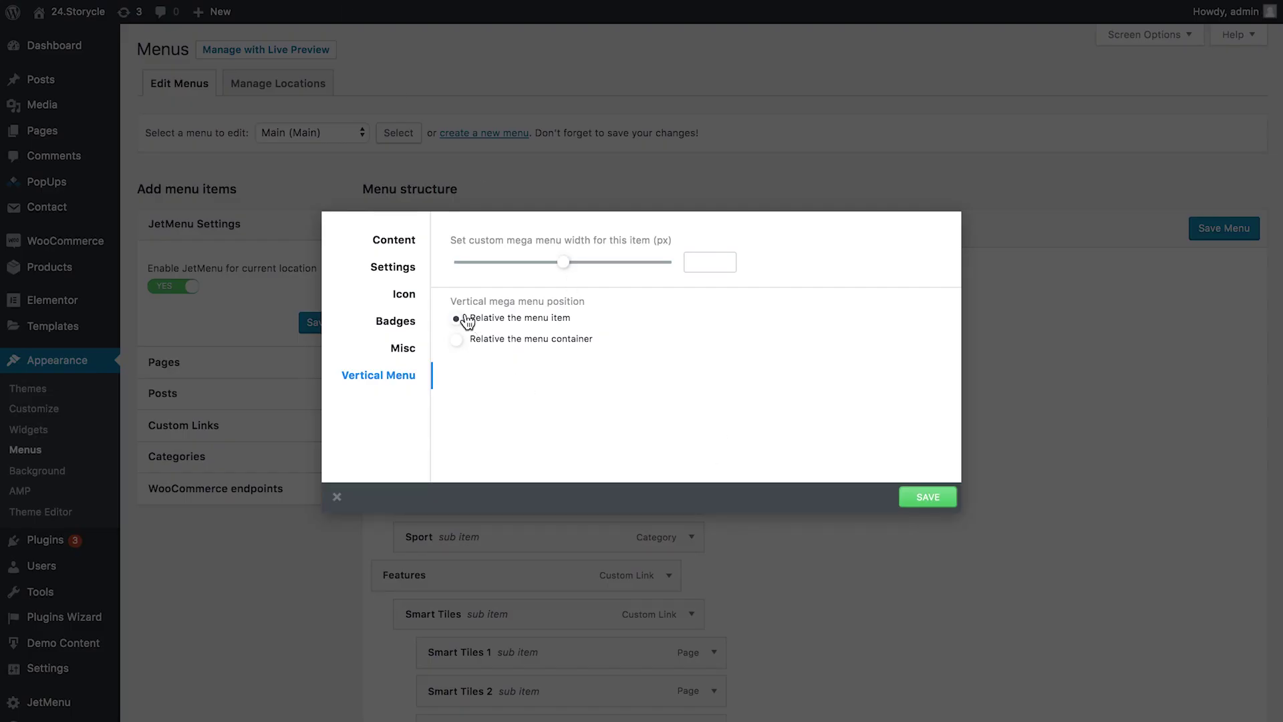
# Open the item's mega menu content in Elementor from the Content settings
pyautogui.click(385, 243)
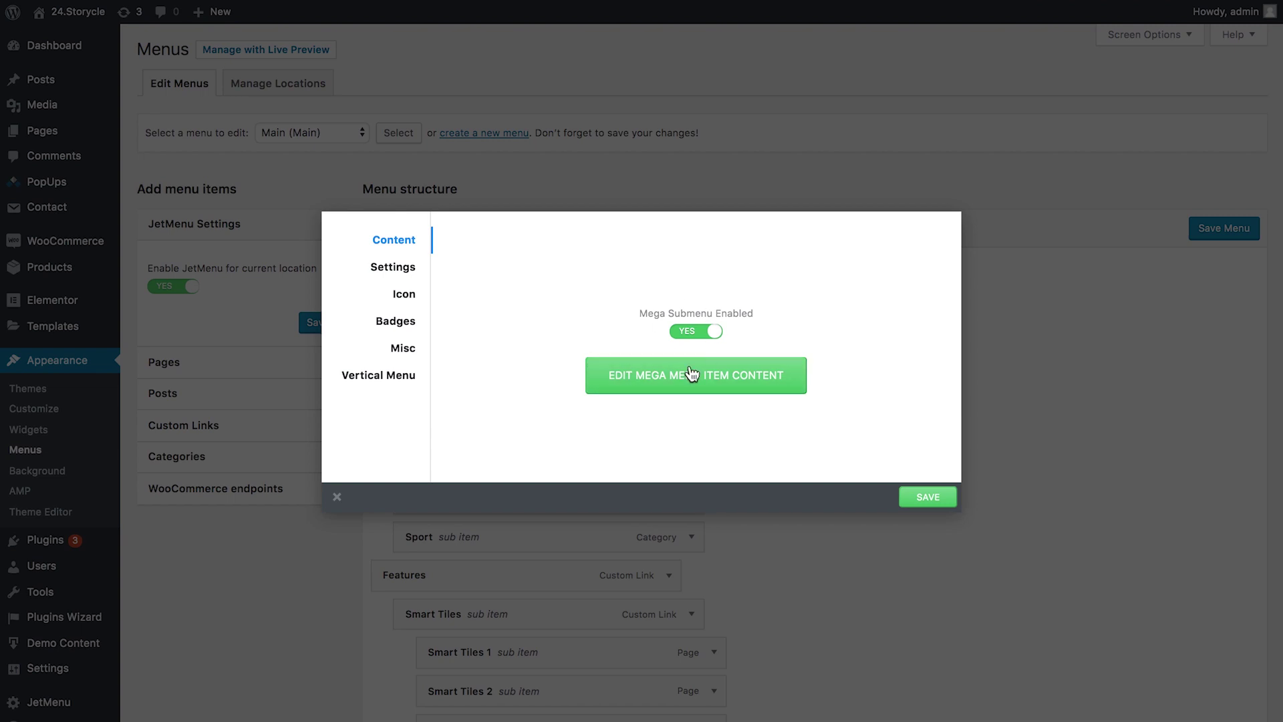
pyautogui.click(708, 381)
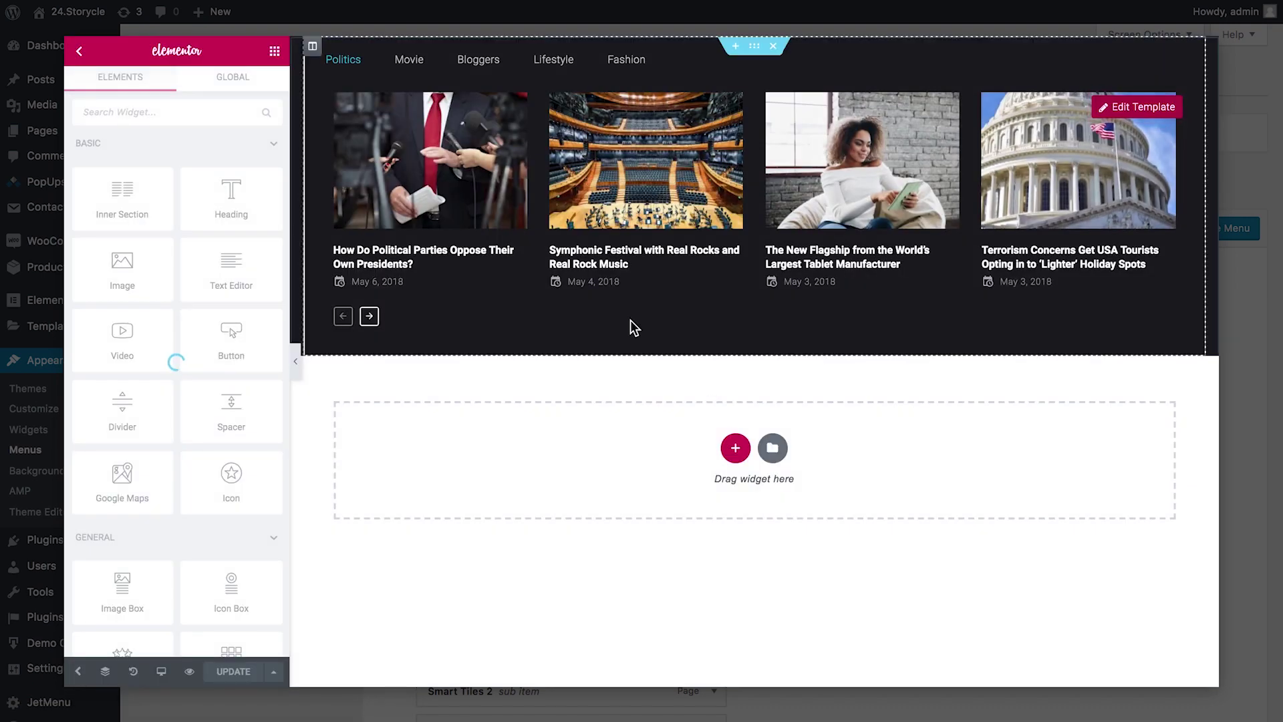
# Switch the Tabs widget to Movie and advance its post carousel to the next slides
pyautogui.click(369, 316)
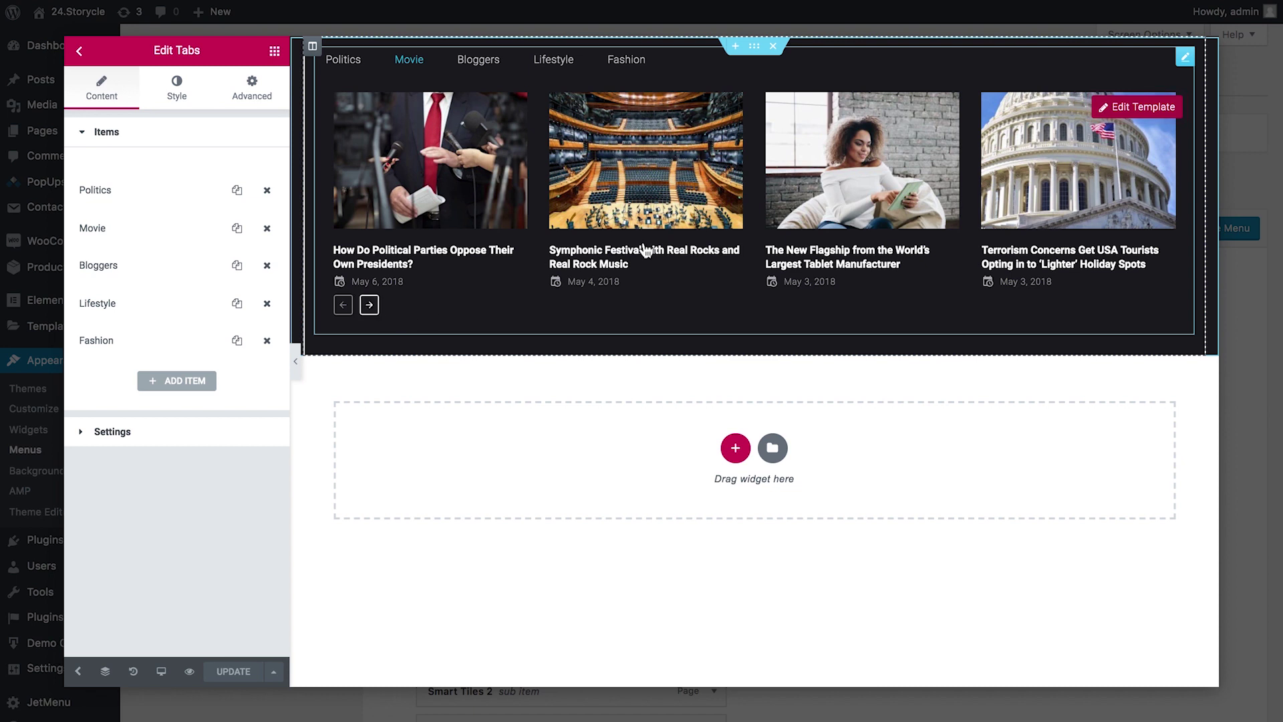
pyautogui.moveTo(1182, 67)
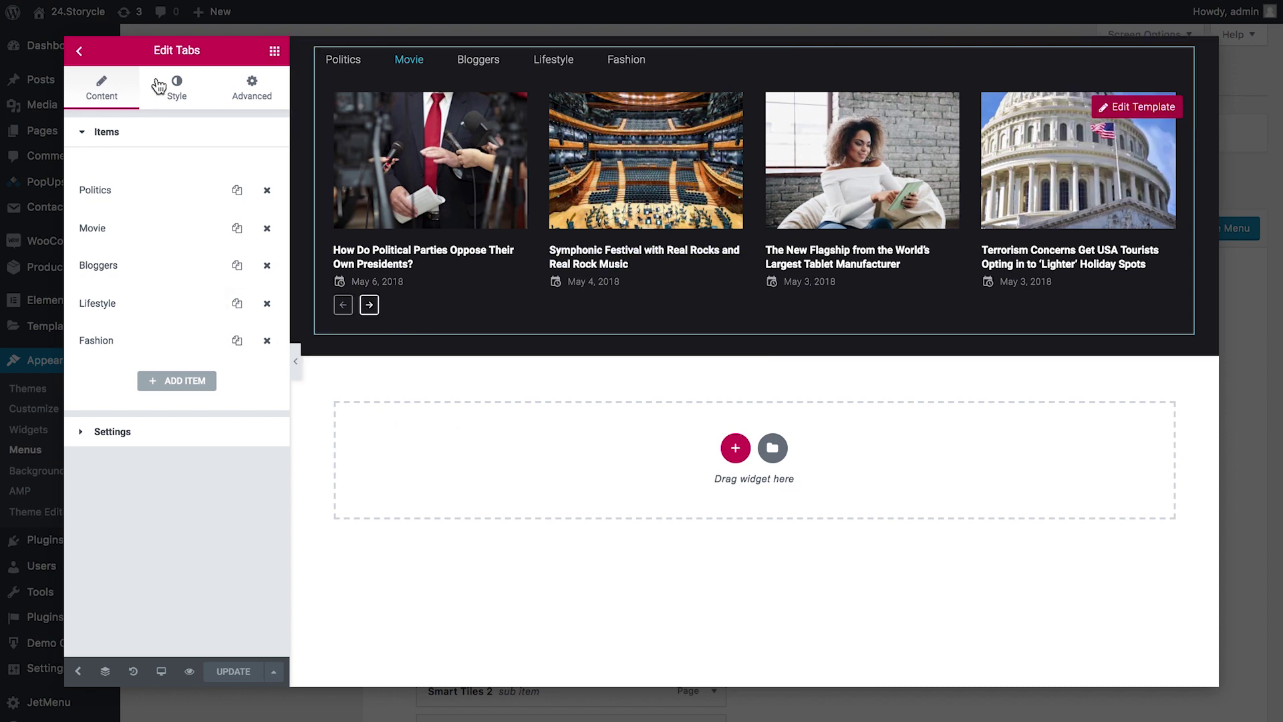
pyautogui.click(370, 306)
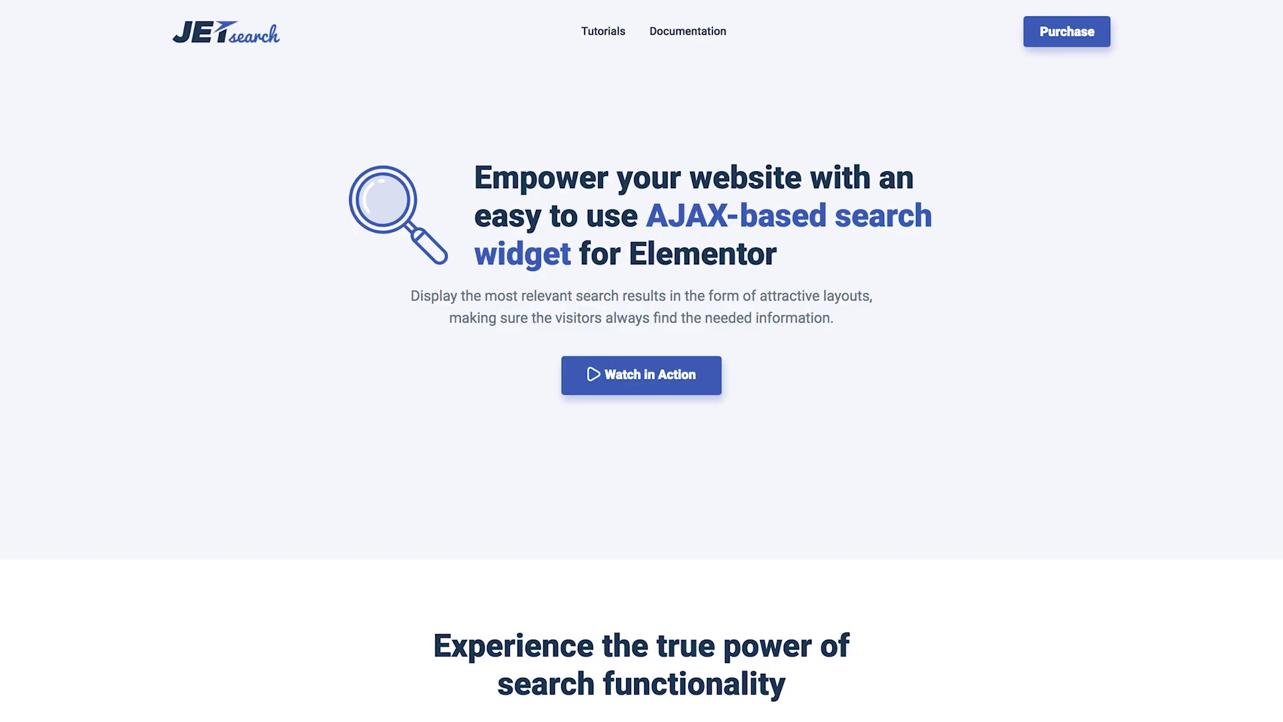
# Scroll to 'Try out JetSearch now!', check the All categories list, and select the first search field
pyautogui.scroll(-20, 584, 372)
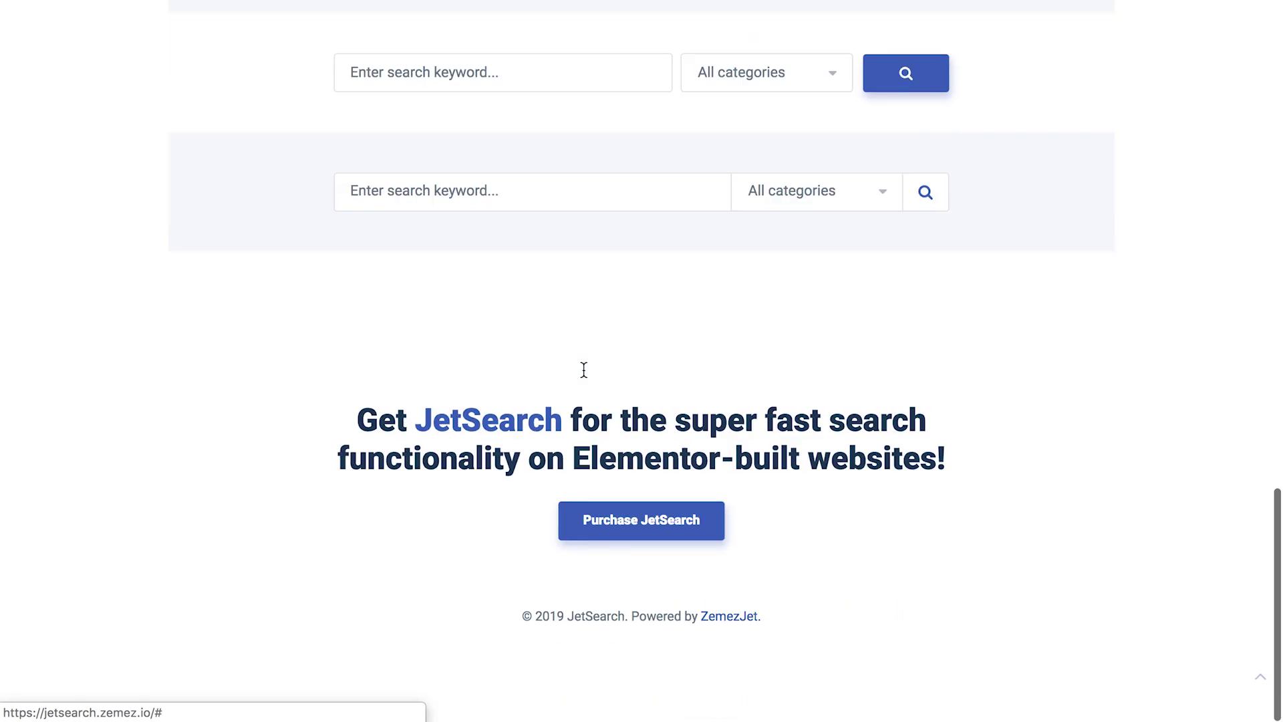
pyautogui.scroll(4, 584, 370)
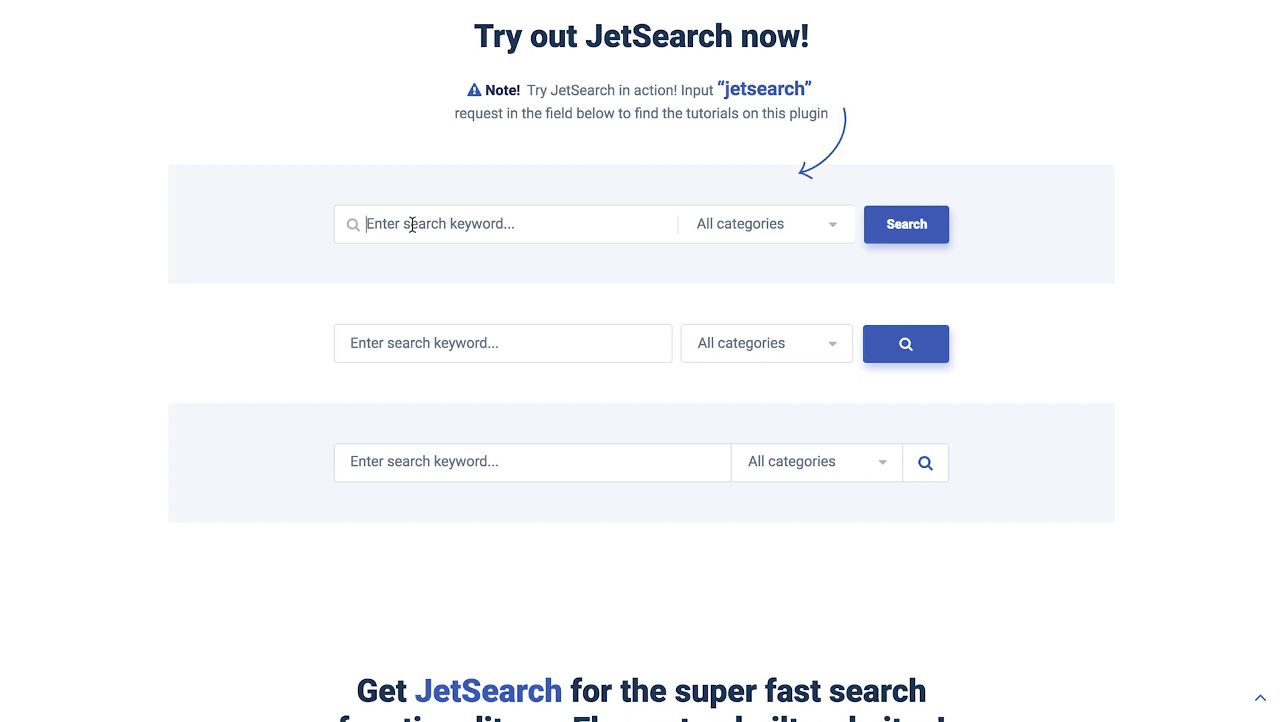
pyautogui.scroll(1, 444, 251)
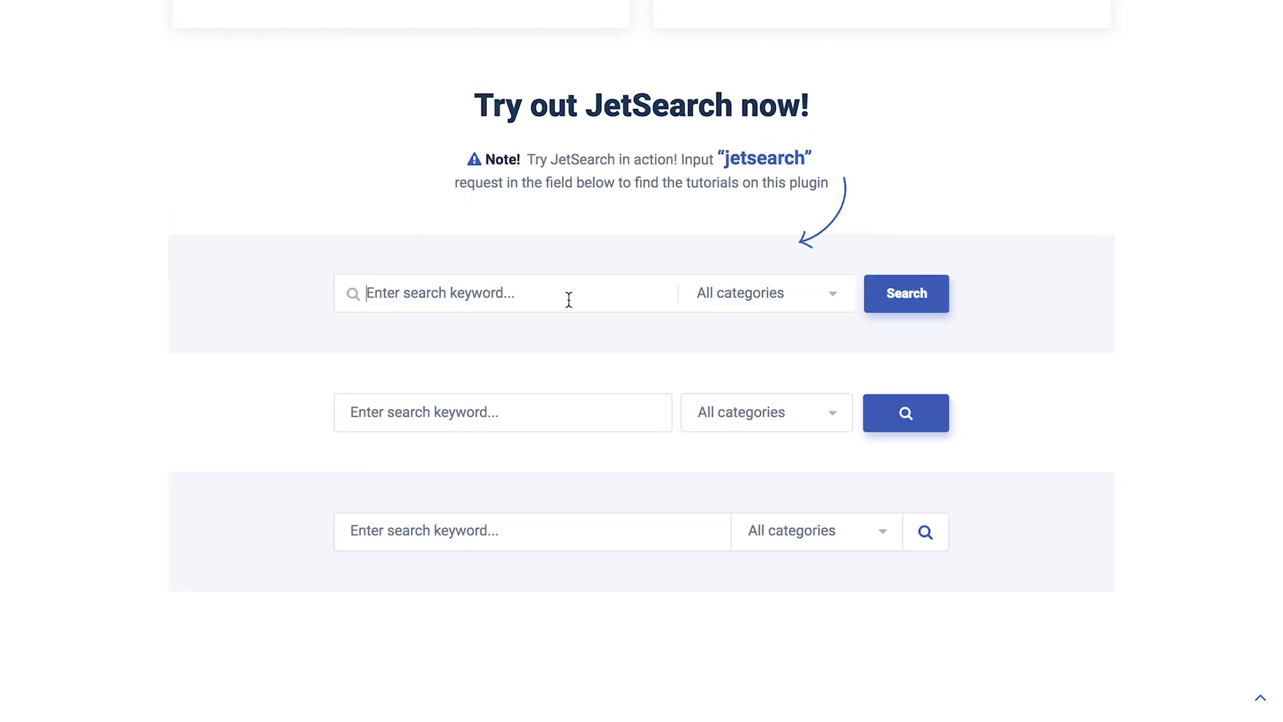
pyautogui.click(782, 300)
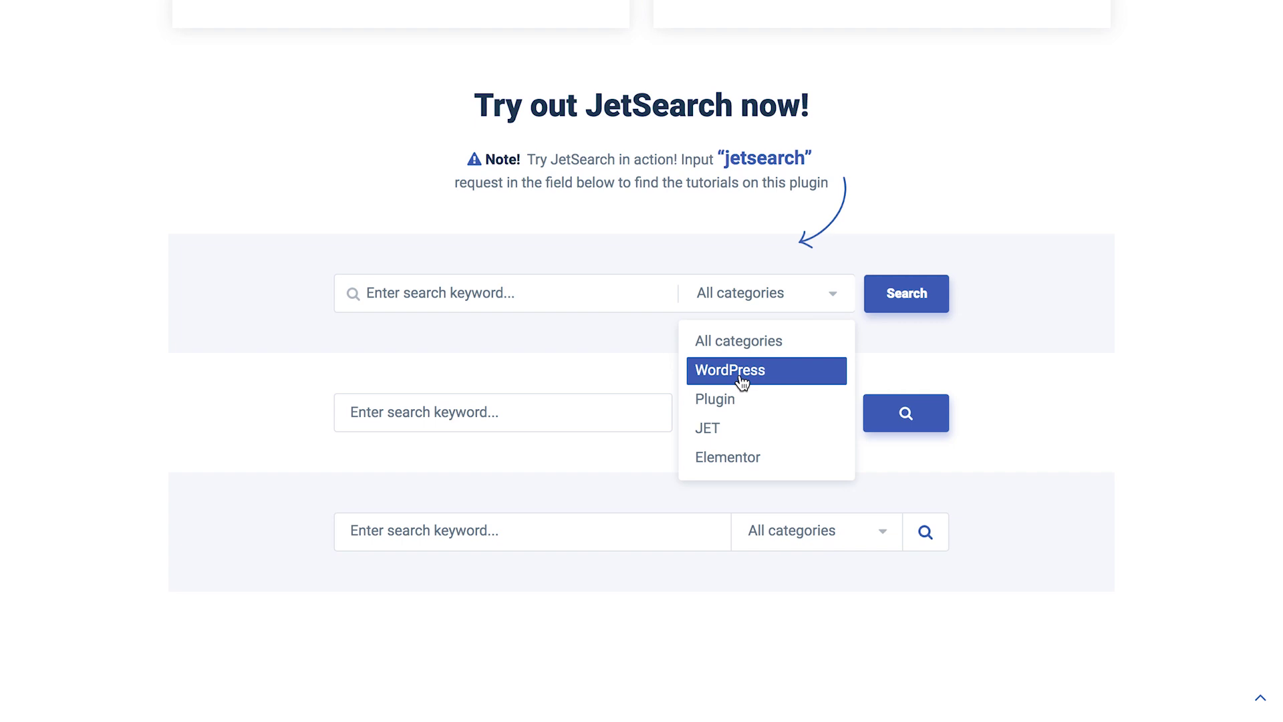
pyautogui.click(607, 351)
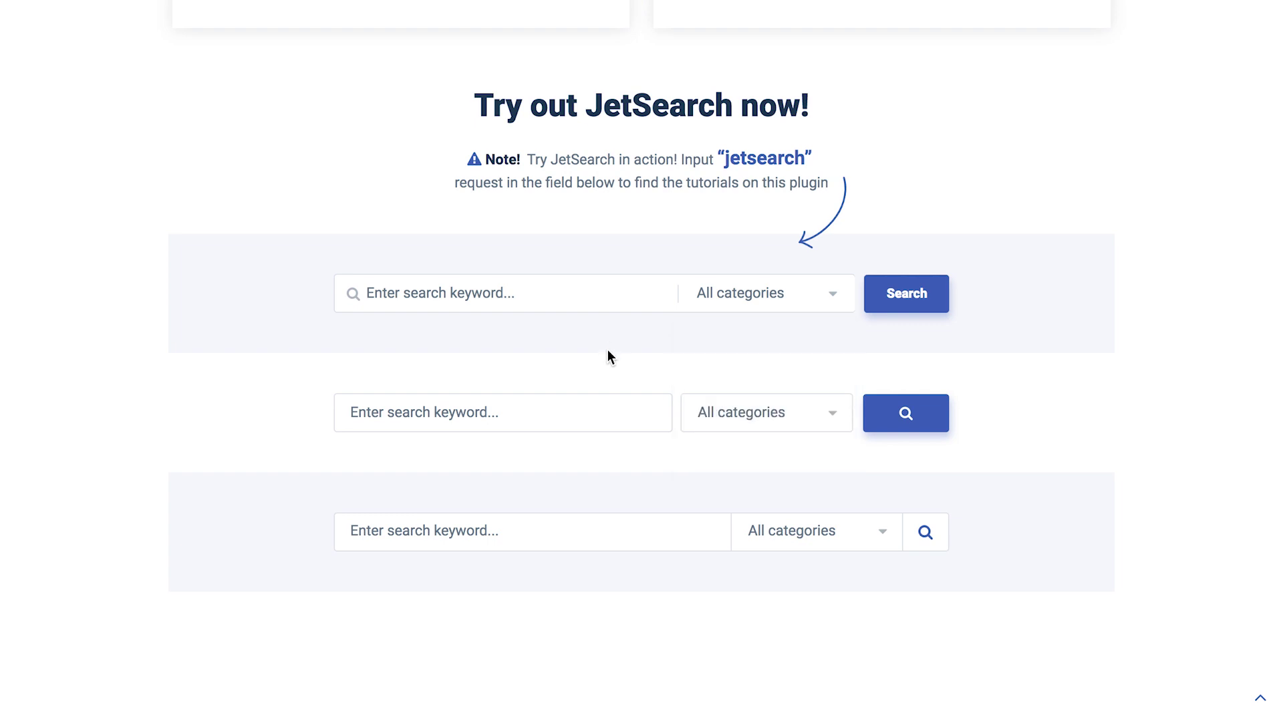
pyautogui.click(538, 283)
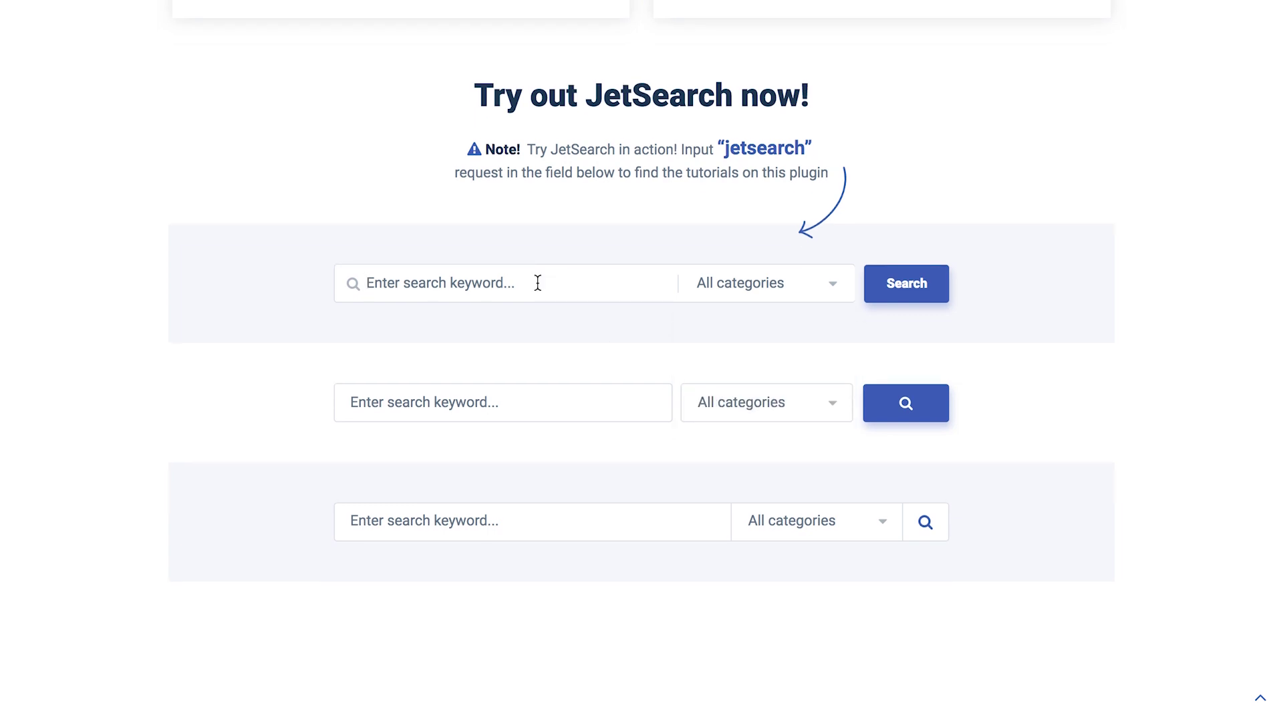
# Search 'jetsearch' in the first form, page through its three result pages, and close the list
pyautogui.write('jetsea')
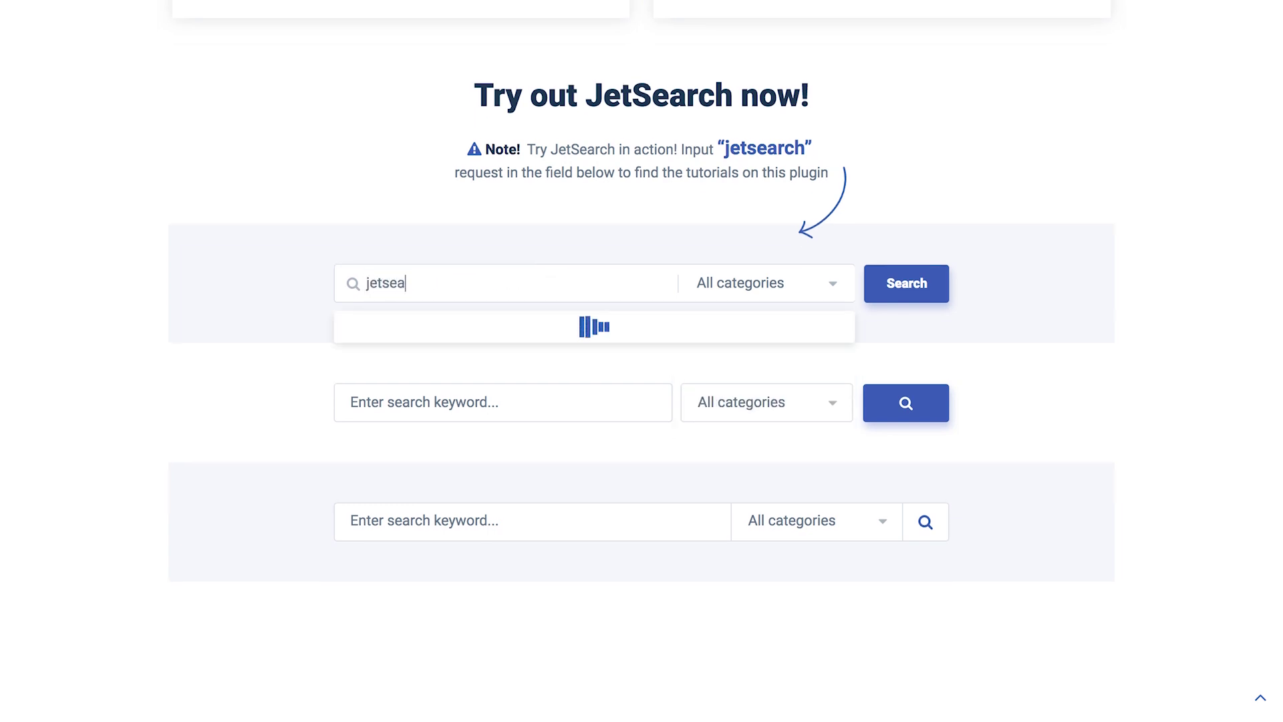
pyautogui.write('rch')
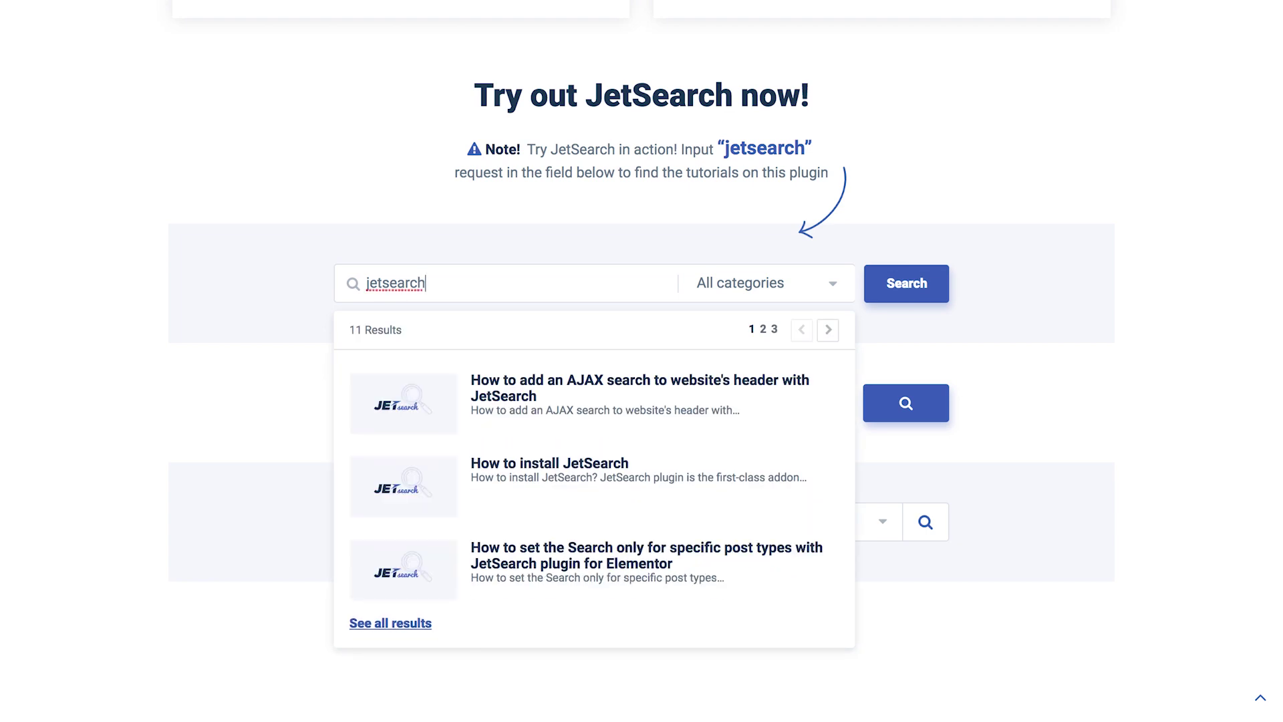
pyautogui.scroll(-2, 601, 304)
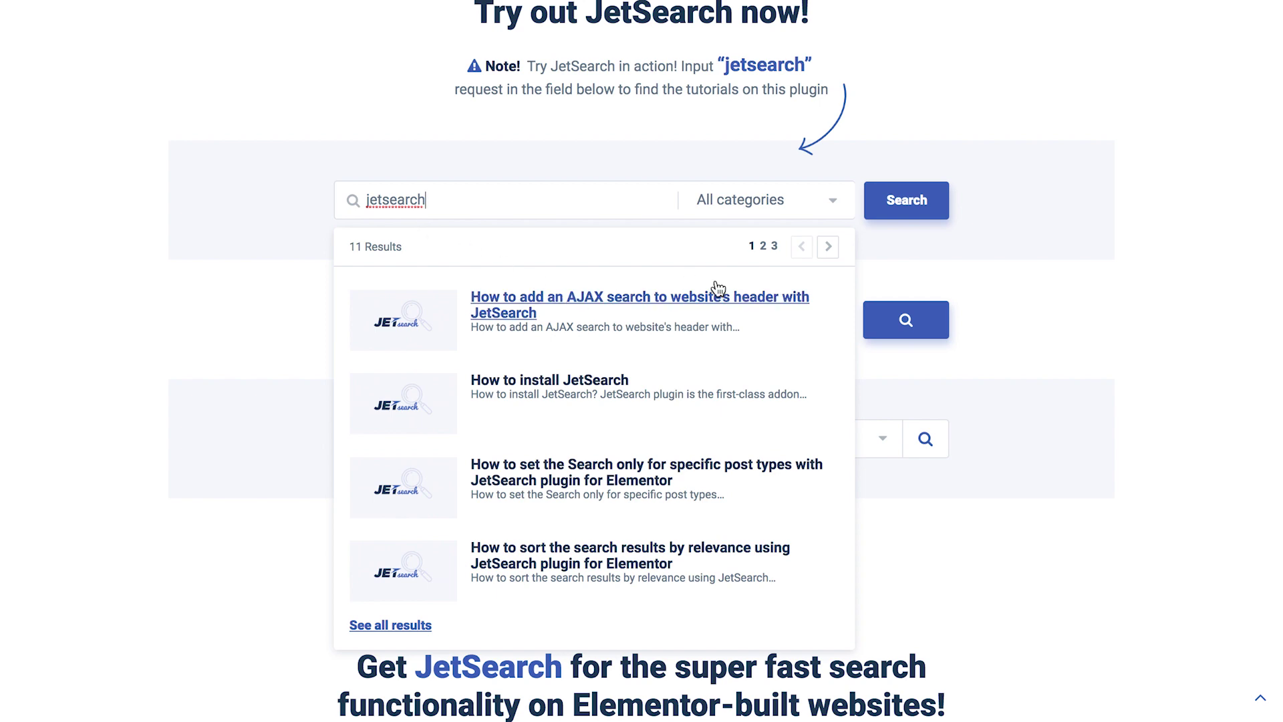
pyautogui.click(828, 247)
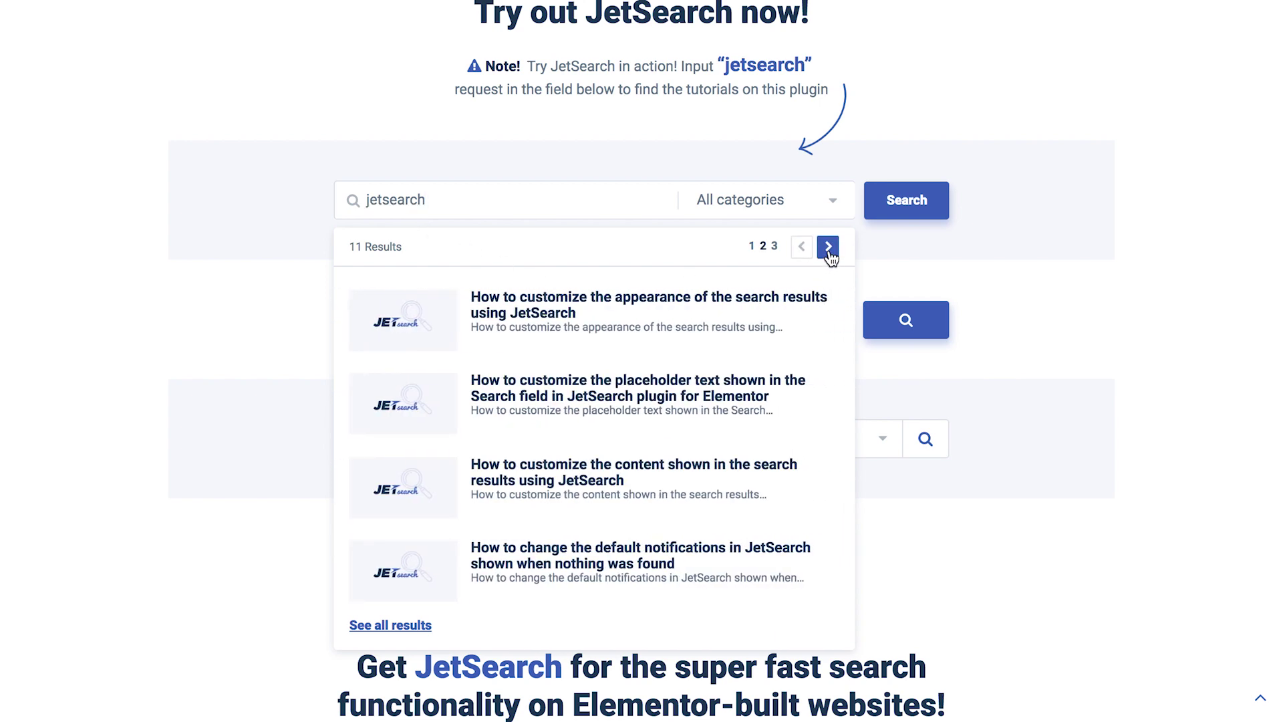
pyautogui.click(828, 249)
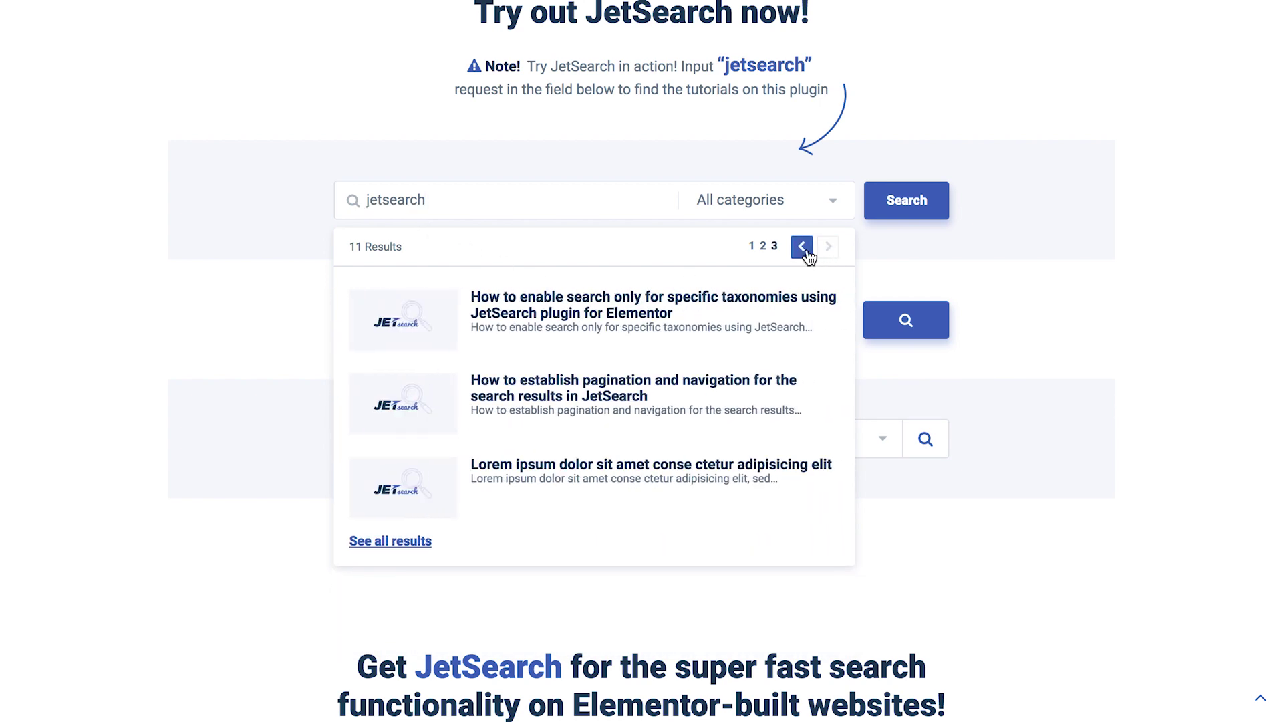
pyautogui.click(804, 248)
pyautogui.click(804, 249)
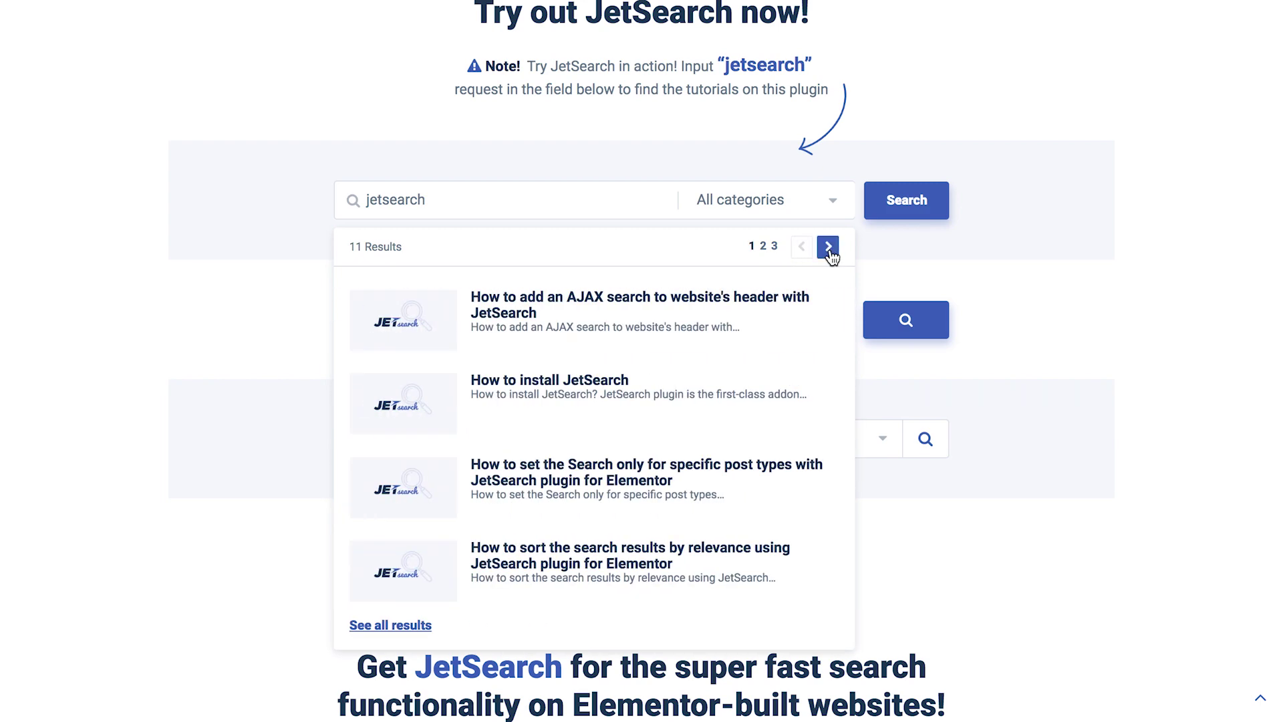
pyautogui.click(828, 249)
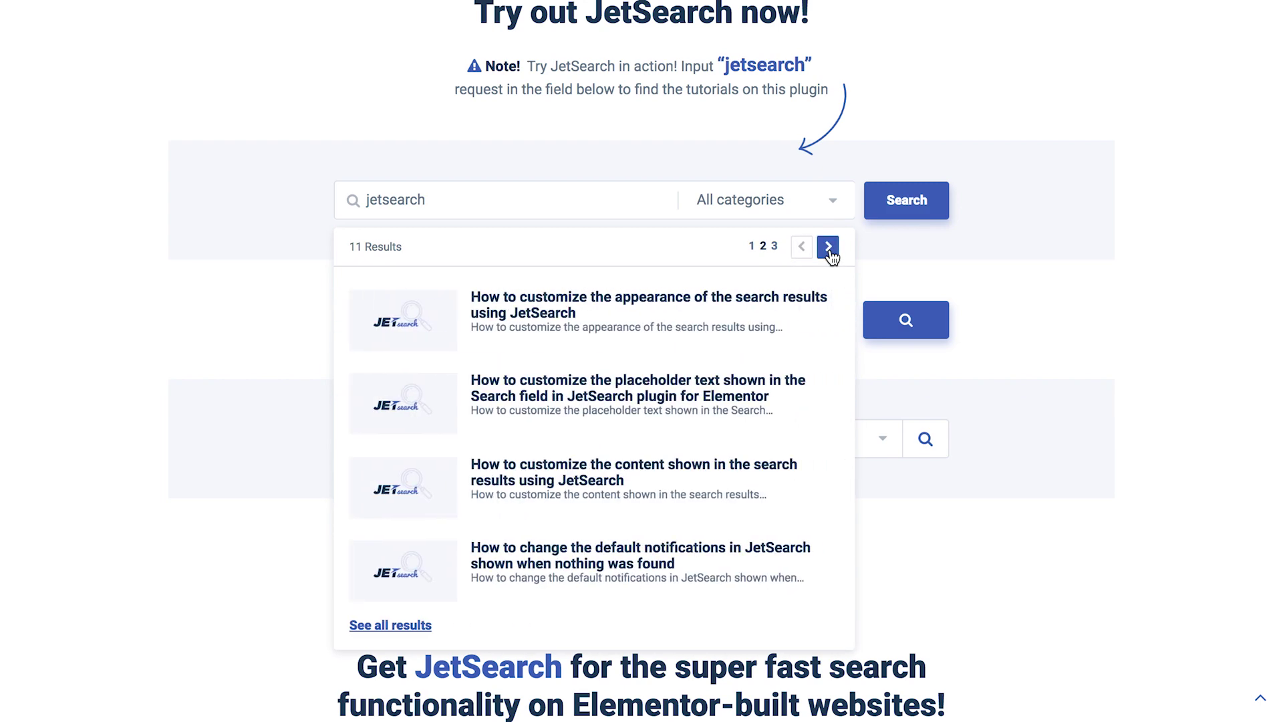
pyautogui.click(281, 284)
pyautogui.click(496, 331)
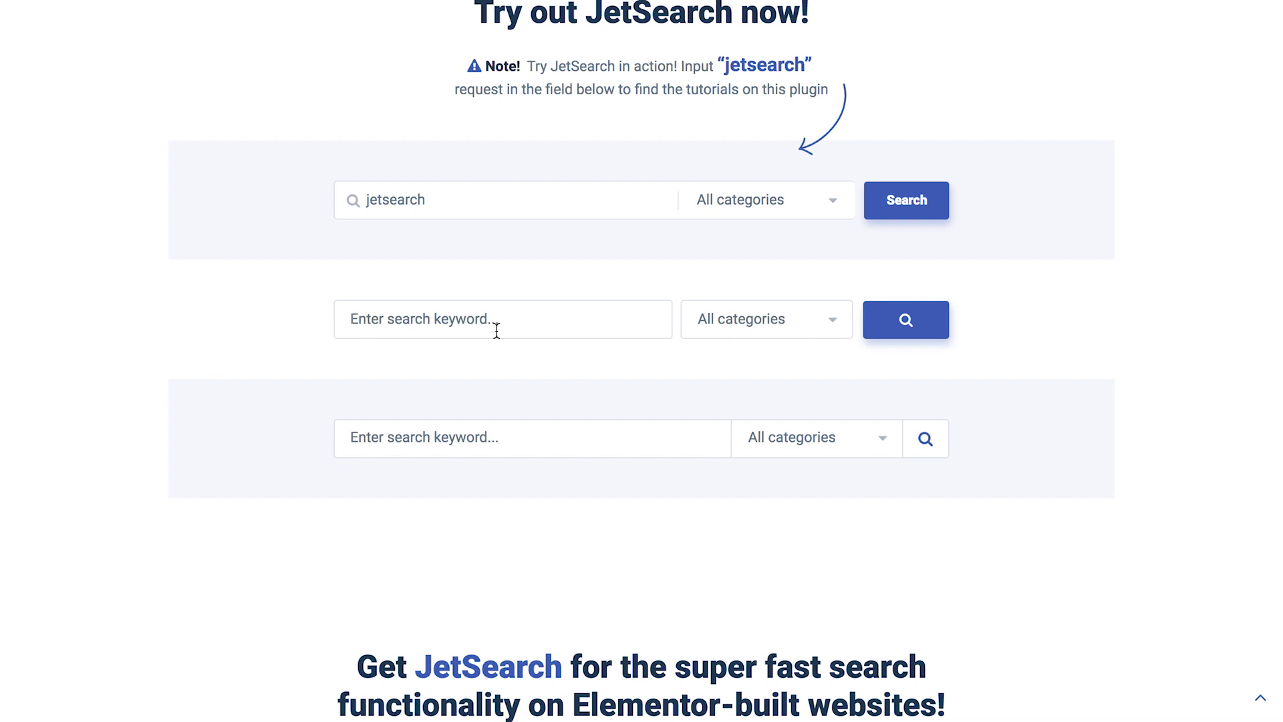
# Search 'jetsearch' in the second form, page through its results, then repeat in the third form
pyautogui.write('jetsea')
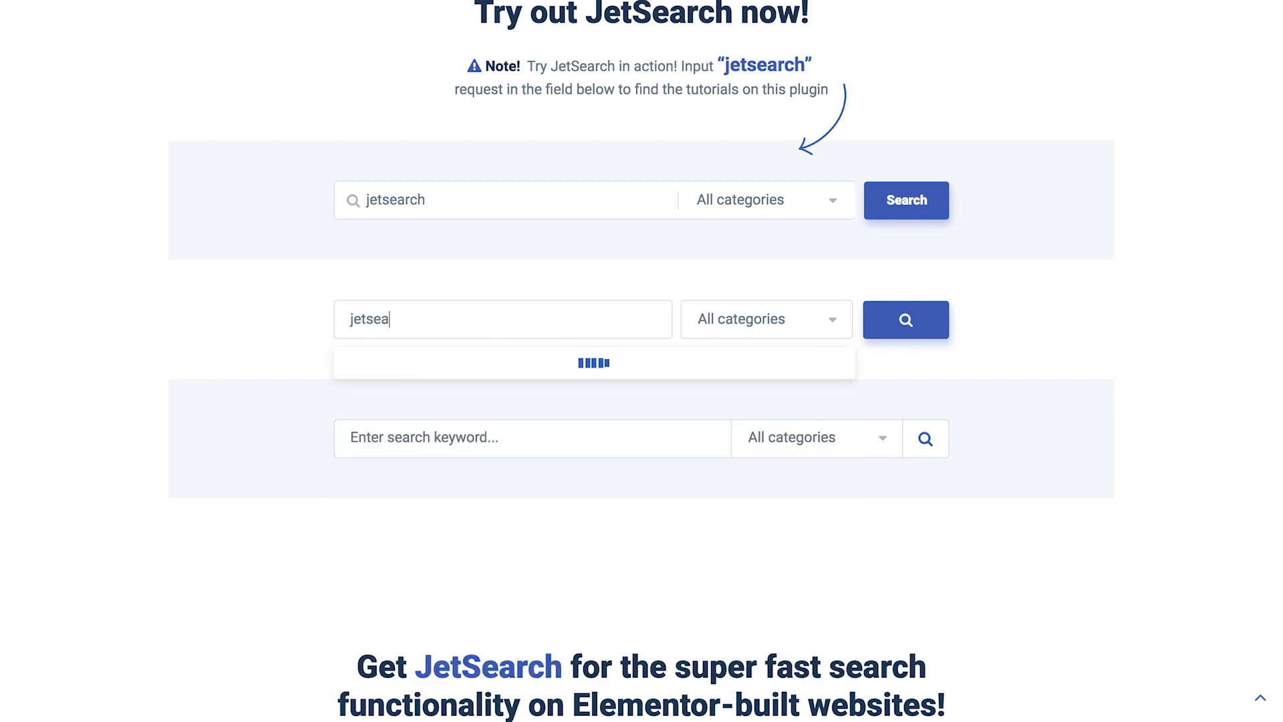
pyautogui.write('rch')
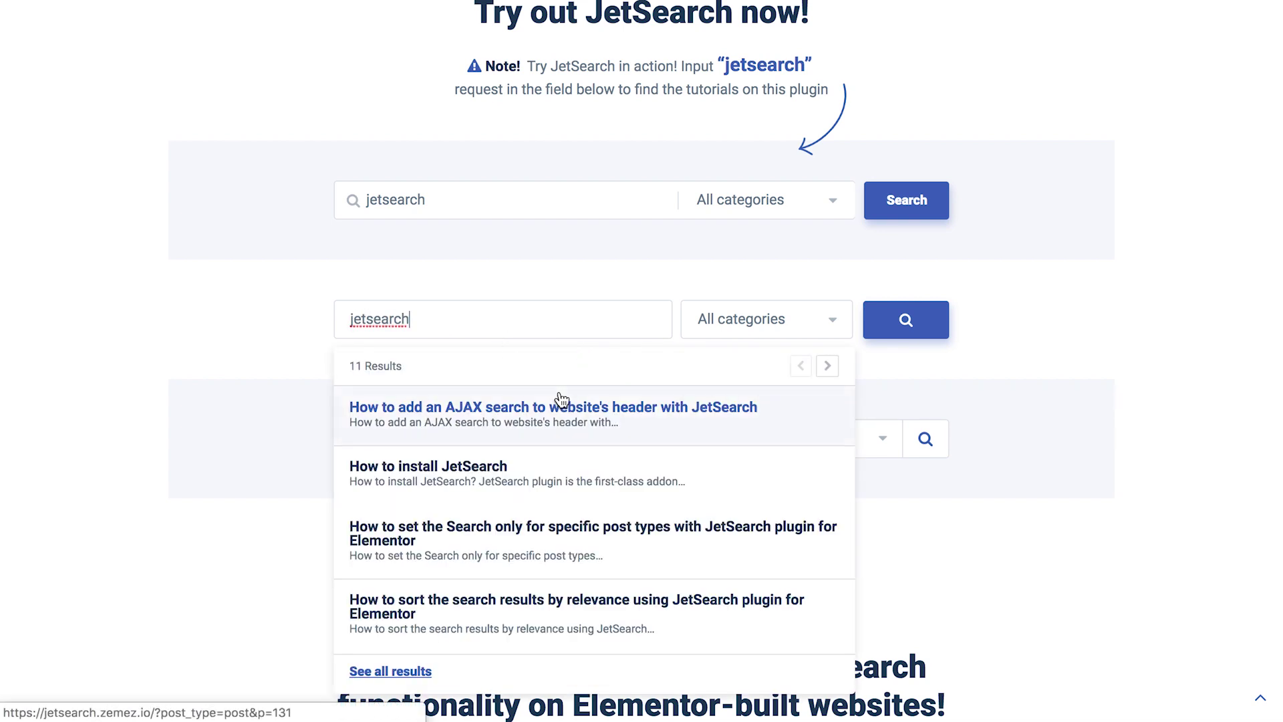
pyautogui.scroll(-2, 735, 404)
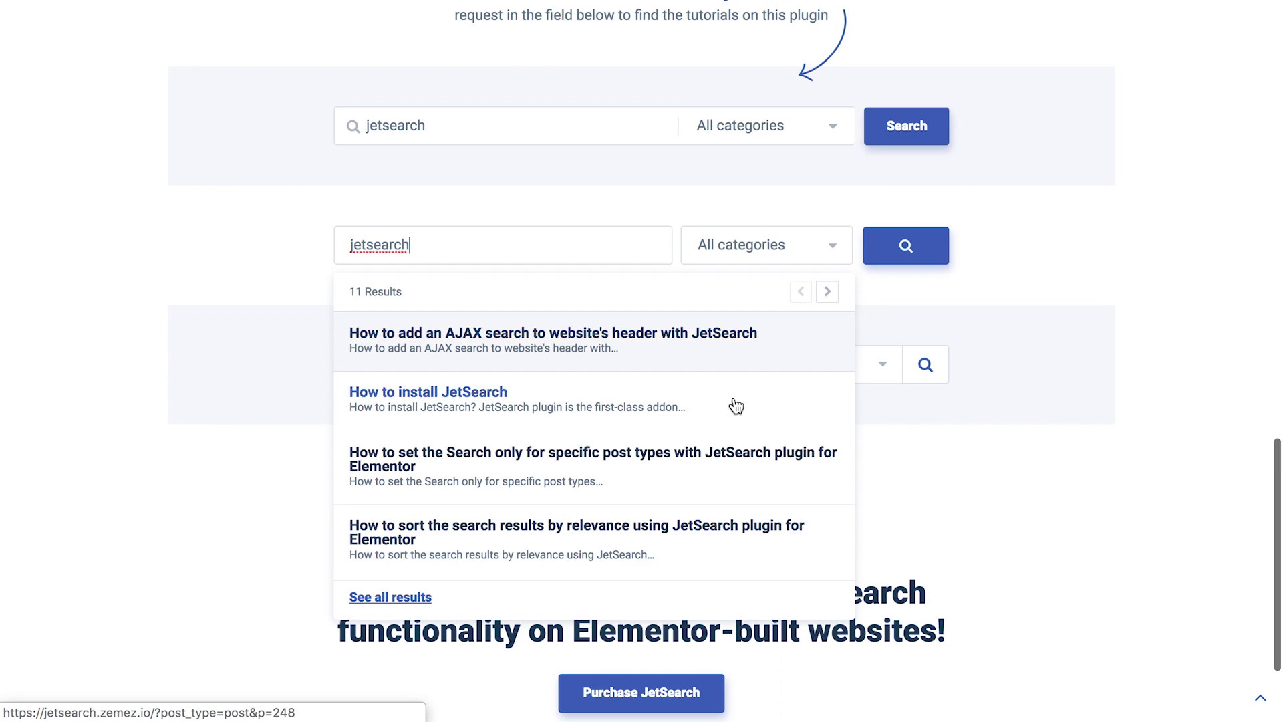
pyautogui.click(828, 295)
pyautogui.click(828, 295)
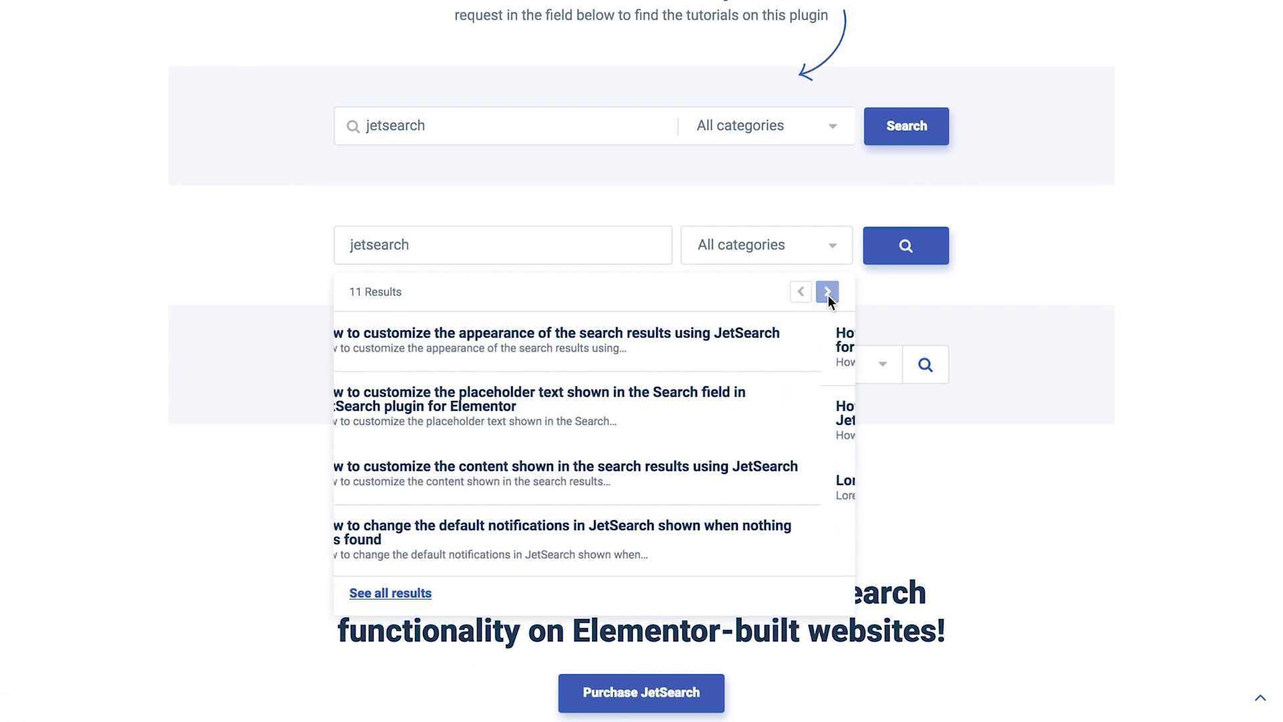
pyautogui.click(254, 261)
pyautogui.write('jetsearch')
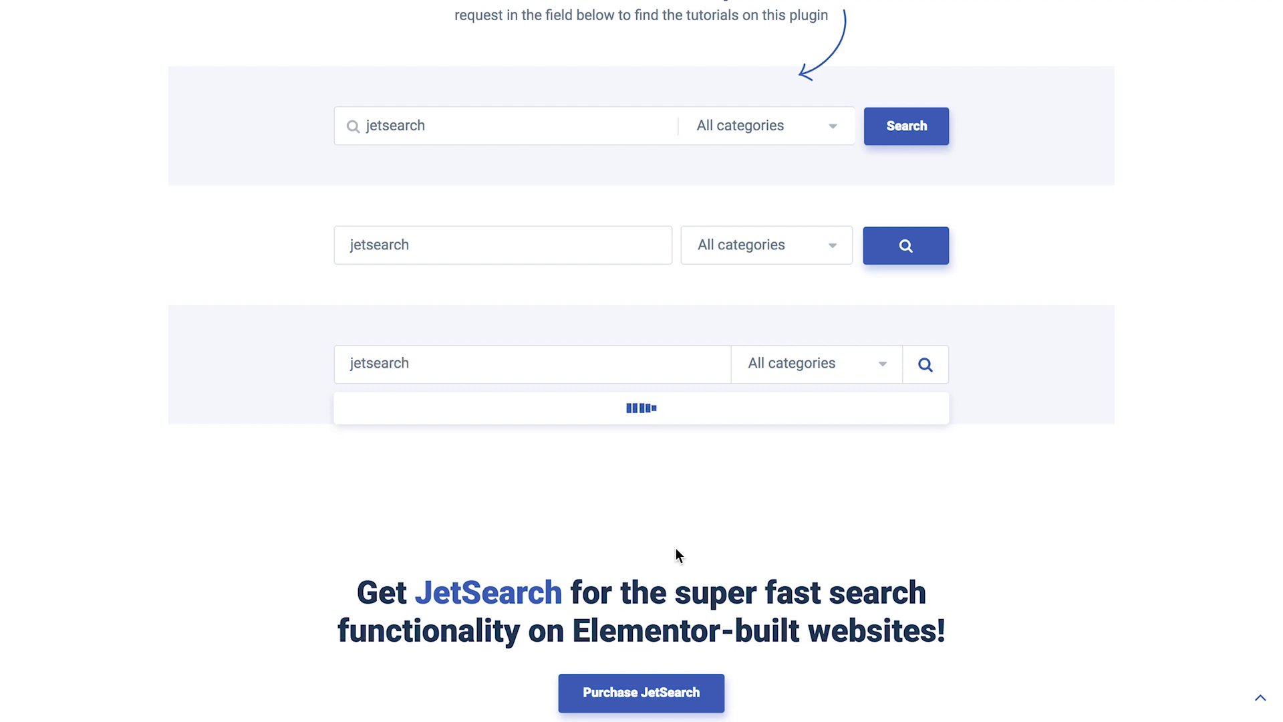
pyautogui.scroll(-2, 675, 548)
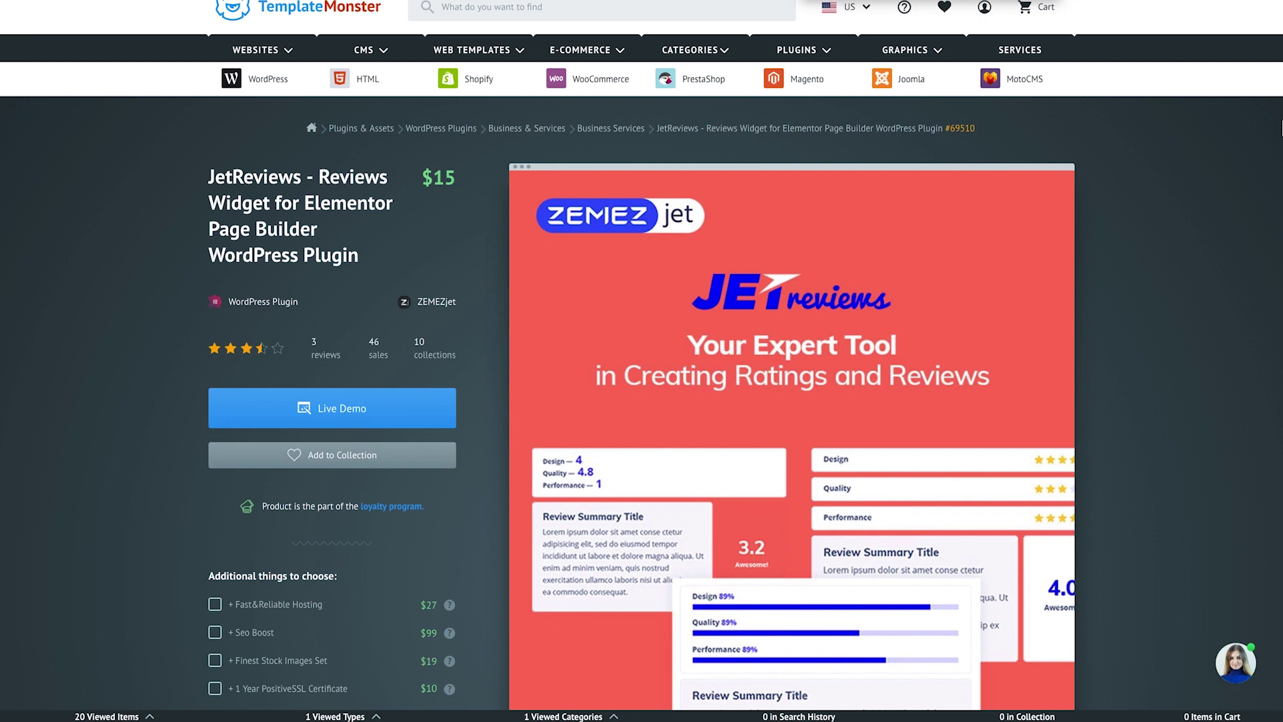
# Launch the JetReviews live demo and browse its Review by Author section
pyautogui.click(855, 248)
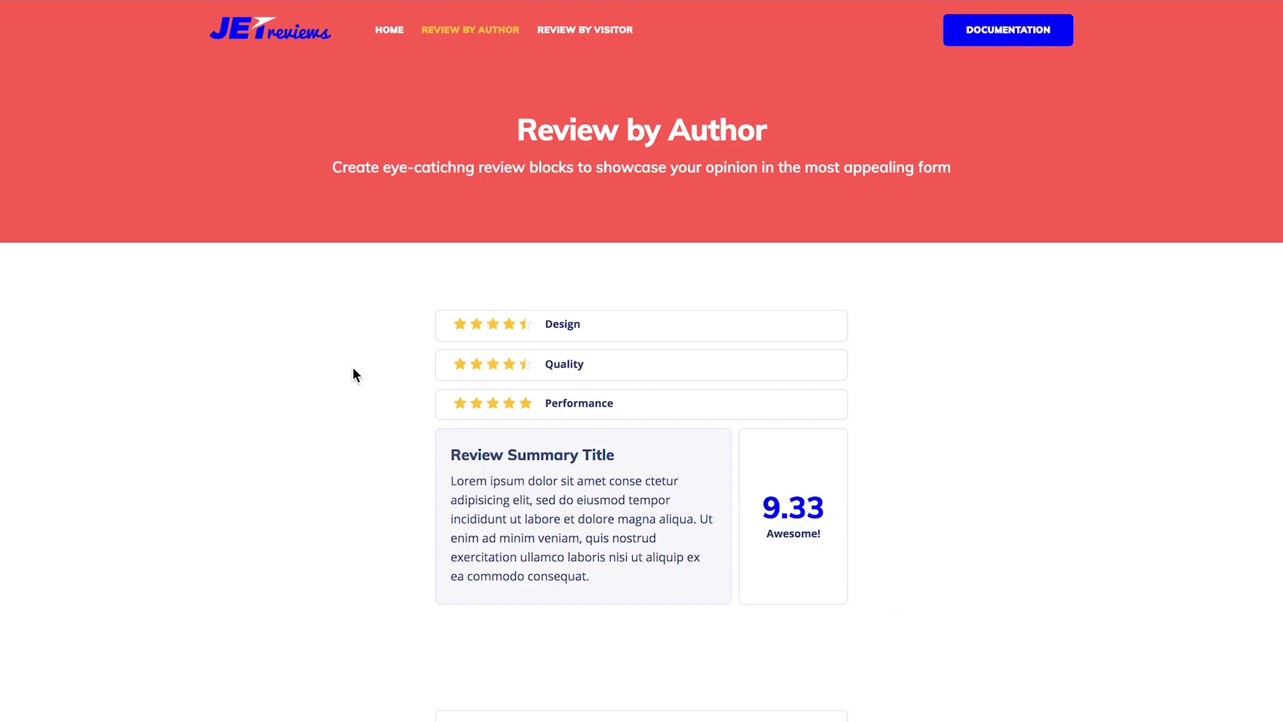
pyautogui.scroll(-5, 354, 373)
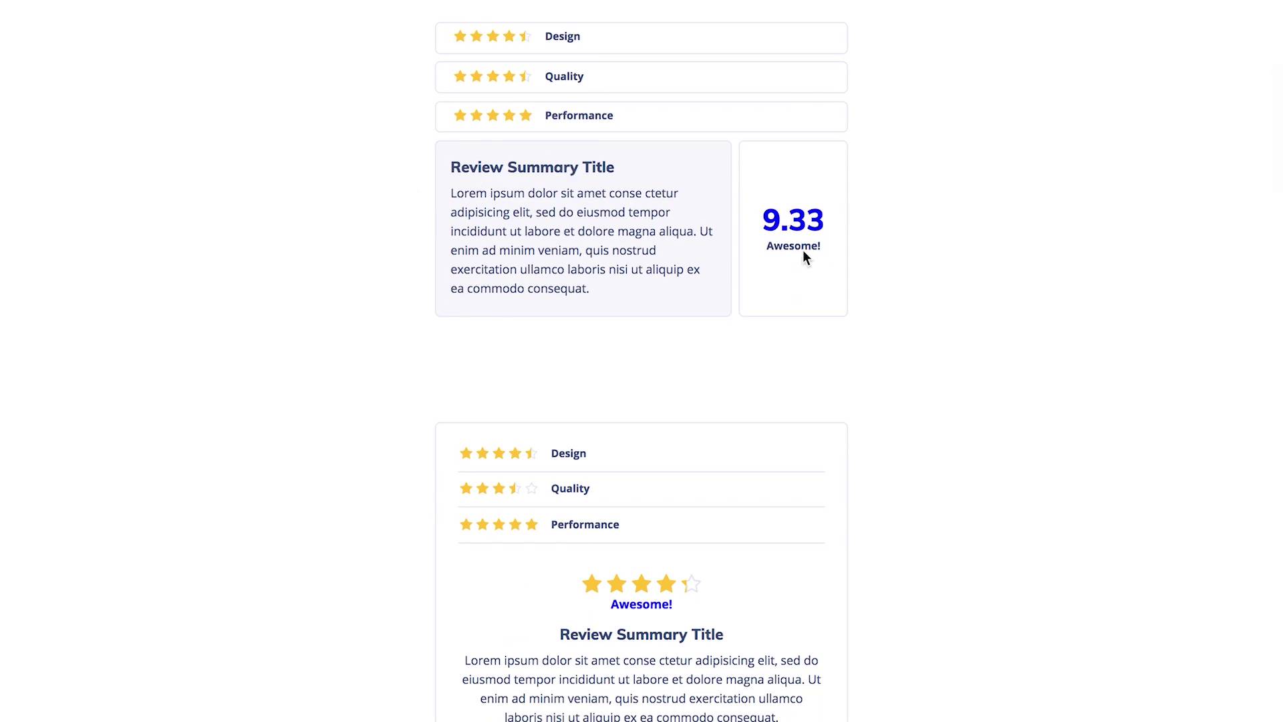
pyautogui.scroll(-6, 266, 290)
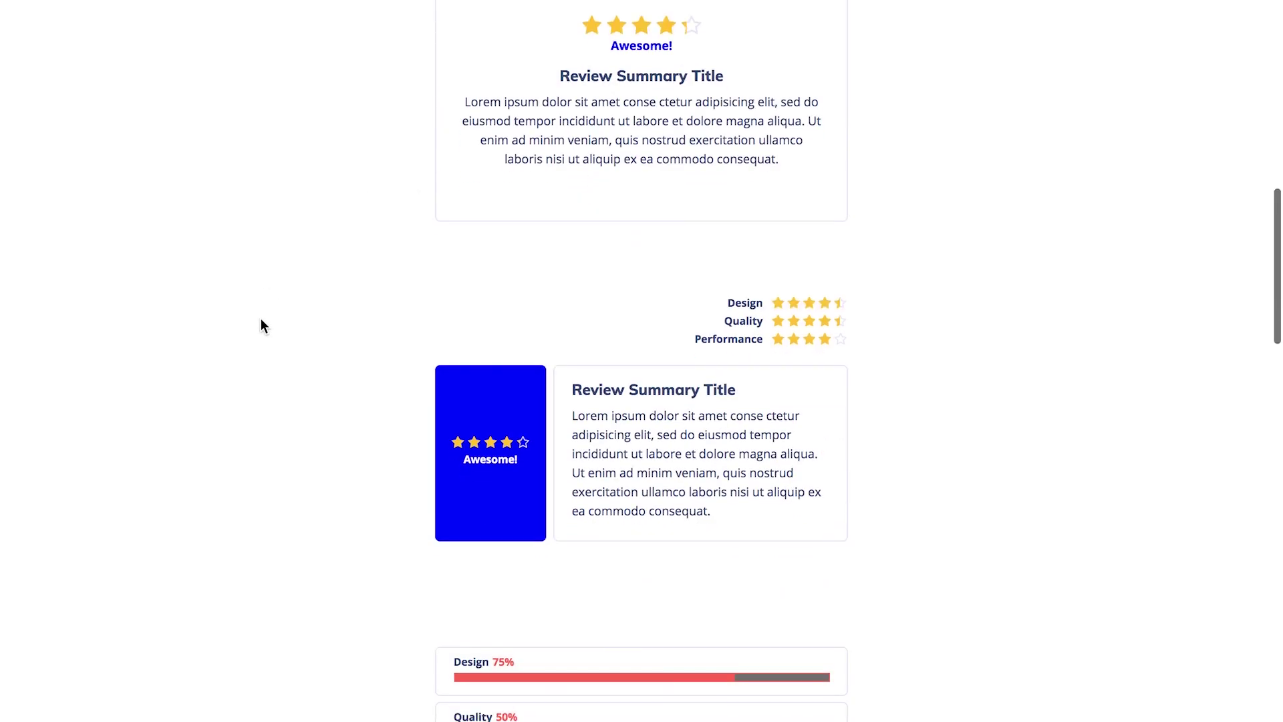
pyautogui.scroll(-8, 261, 320)
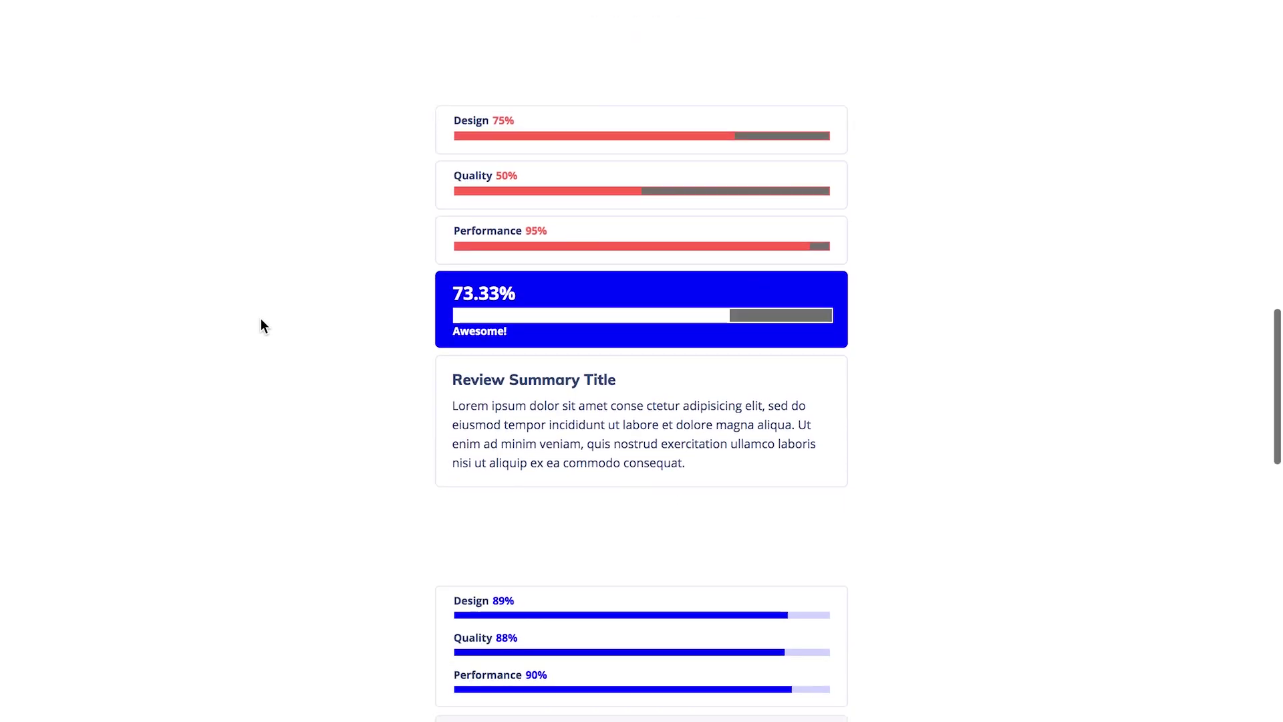
pyautogui.scroll(-16, 261, 320)
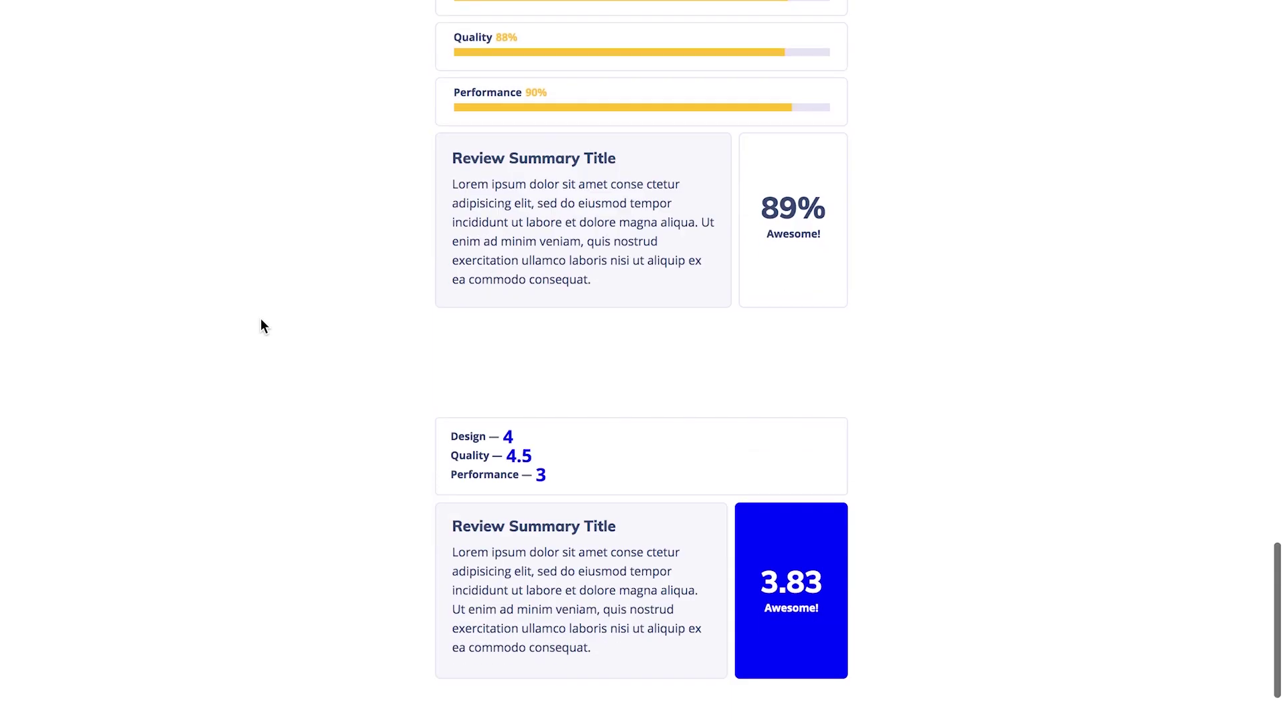
pyautogui.scroll(-2, 261, 325)
pyautogui.scroll(20, 261, 326)
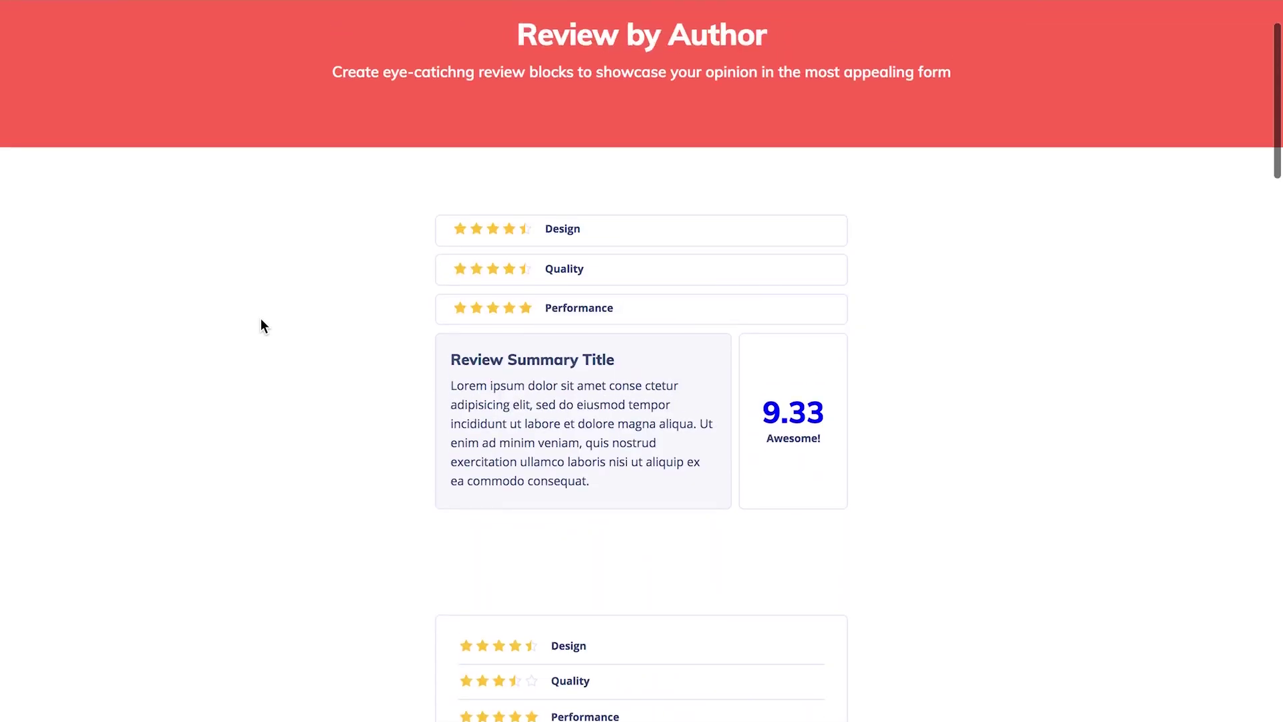
pyautogui.scroll(2, 260, 325)
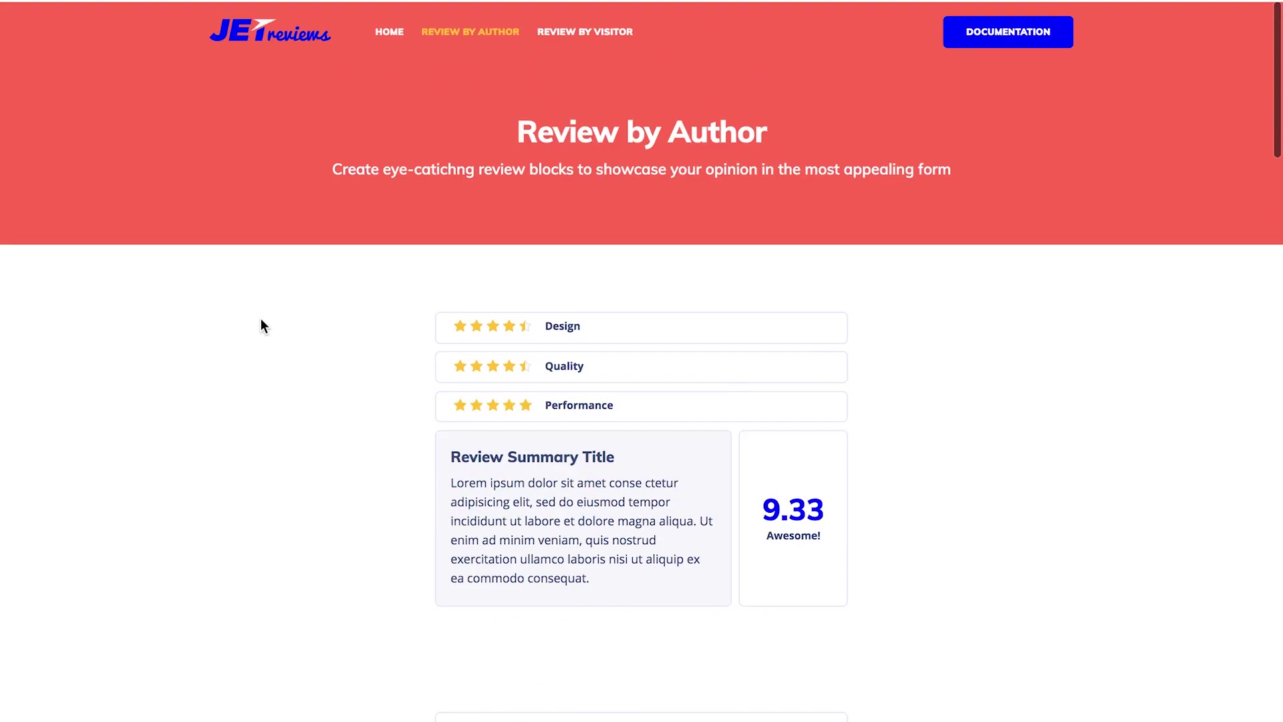
# In the Review by Visitor form, rate Design 3 and Quality 7, then visit Title, Legend and Description
pyautogui.click(566, 31)
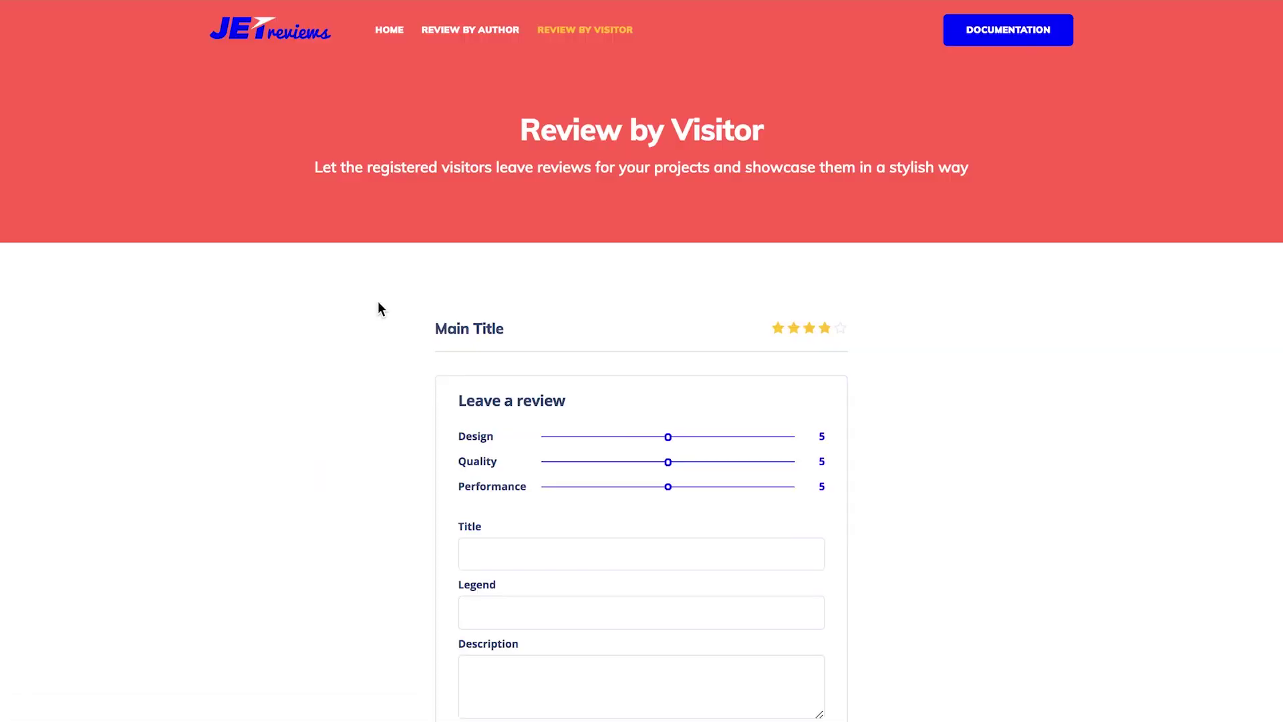
pyautogui.scroll(-3, 378, 307)
pyautogui.moveTo(668, 276); pyautogui.dragTo(710, 303)
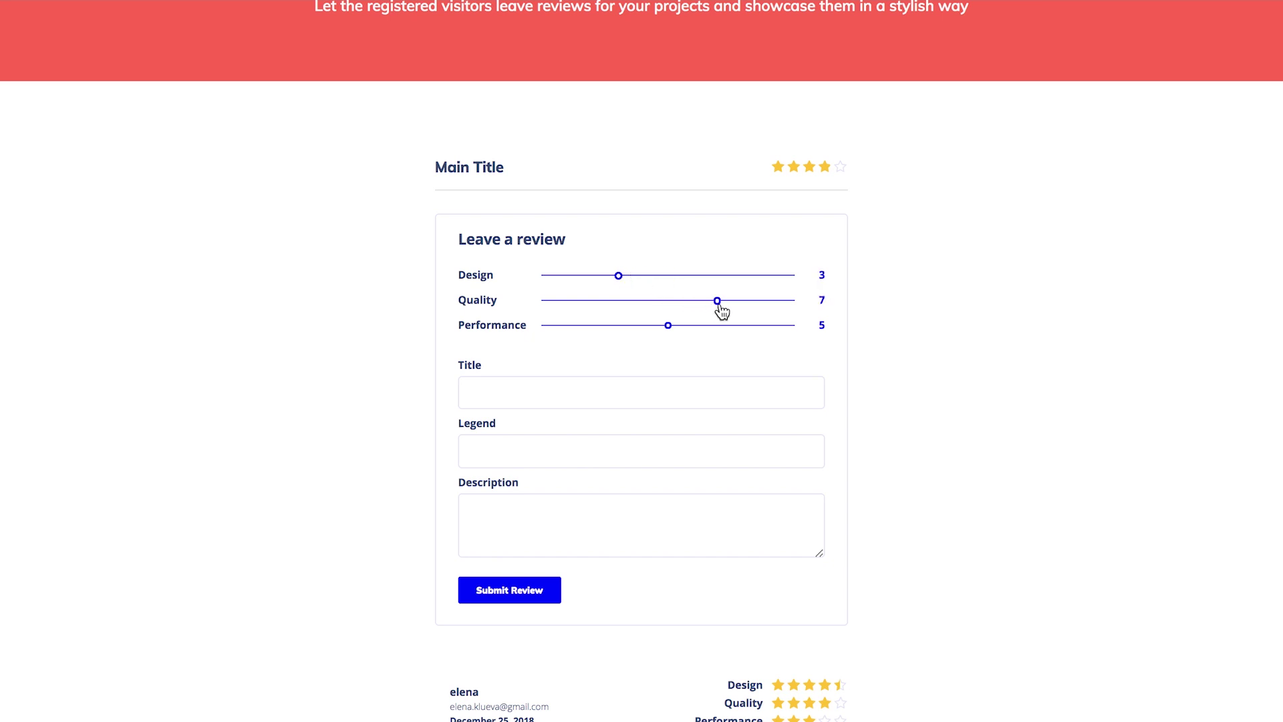
pyautogui.click(549, 390)
pyautogui.click(516, 451)
pyautogui.click(512, 518)
pyautogui.scroll(-6, 355, 418)
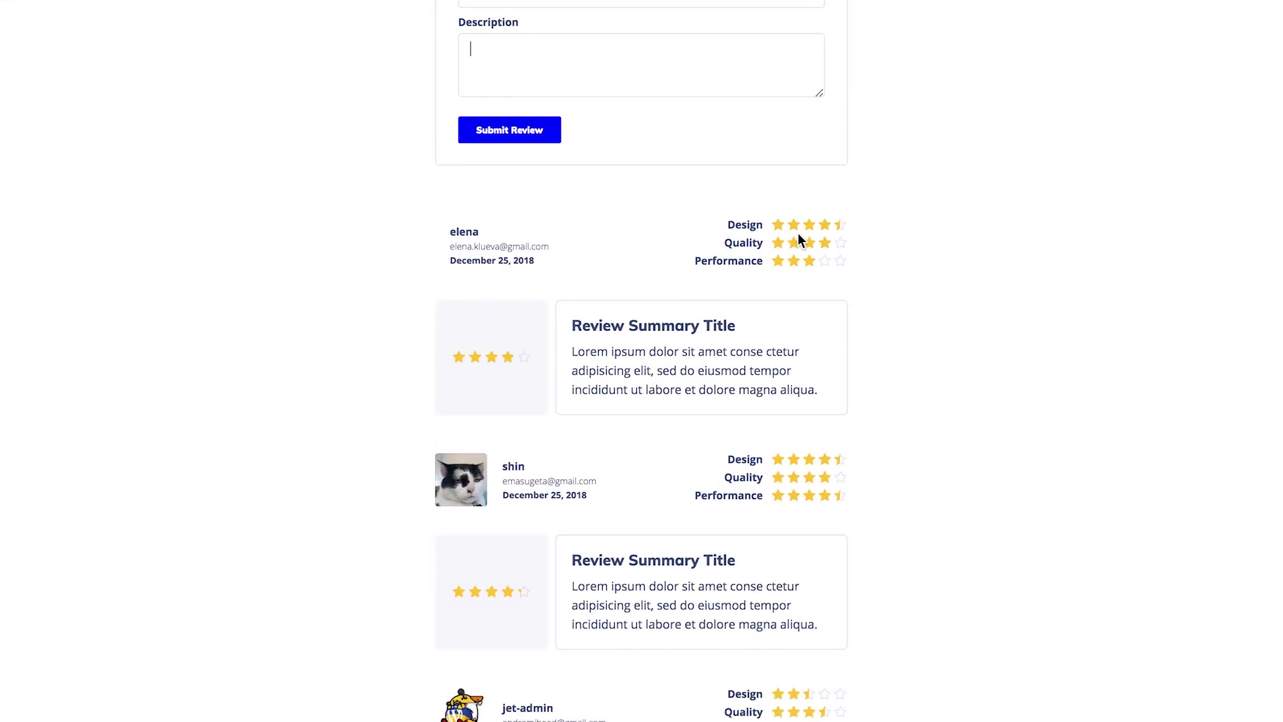
pyautogui.scroll(-5, 798, 237)
pyautogui.scroll(10, 798, 235)
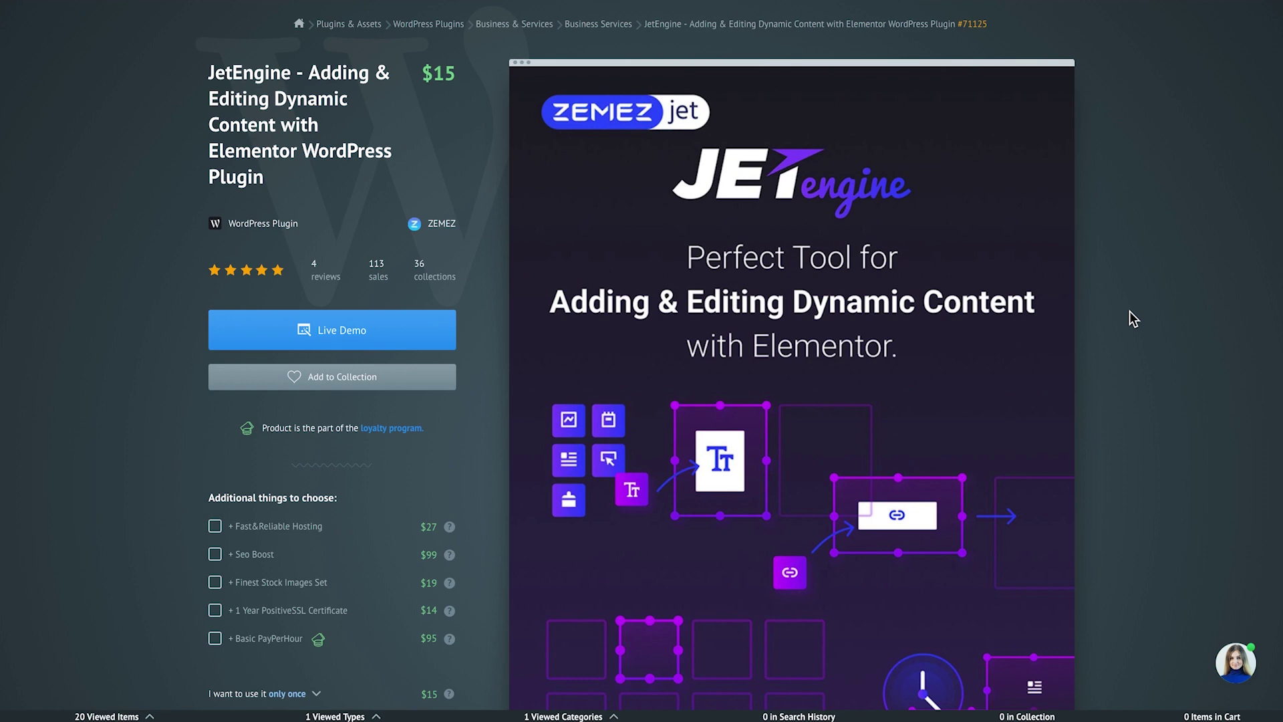
# Scroll the JetEngine Features content through custom post types, fields and taxonomies to dynamic content widgets
pyautogui.scroll(-1, 1130, 312)
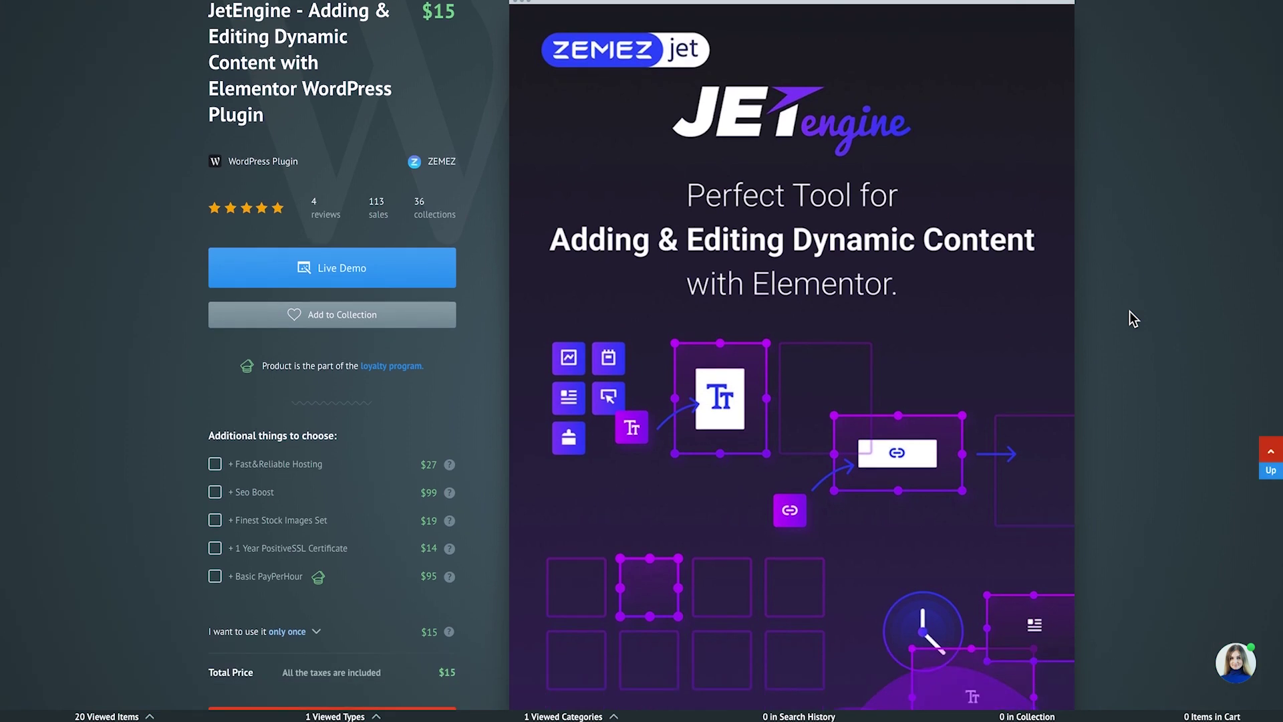
pyautogui.scroll(-10, 1130, 312)
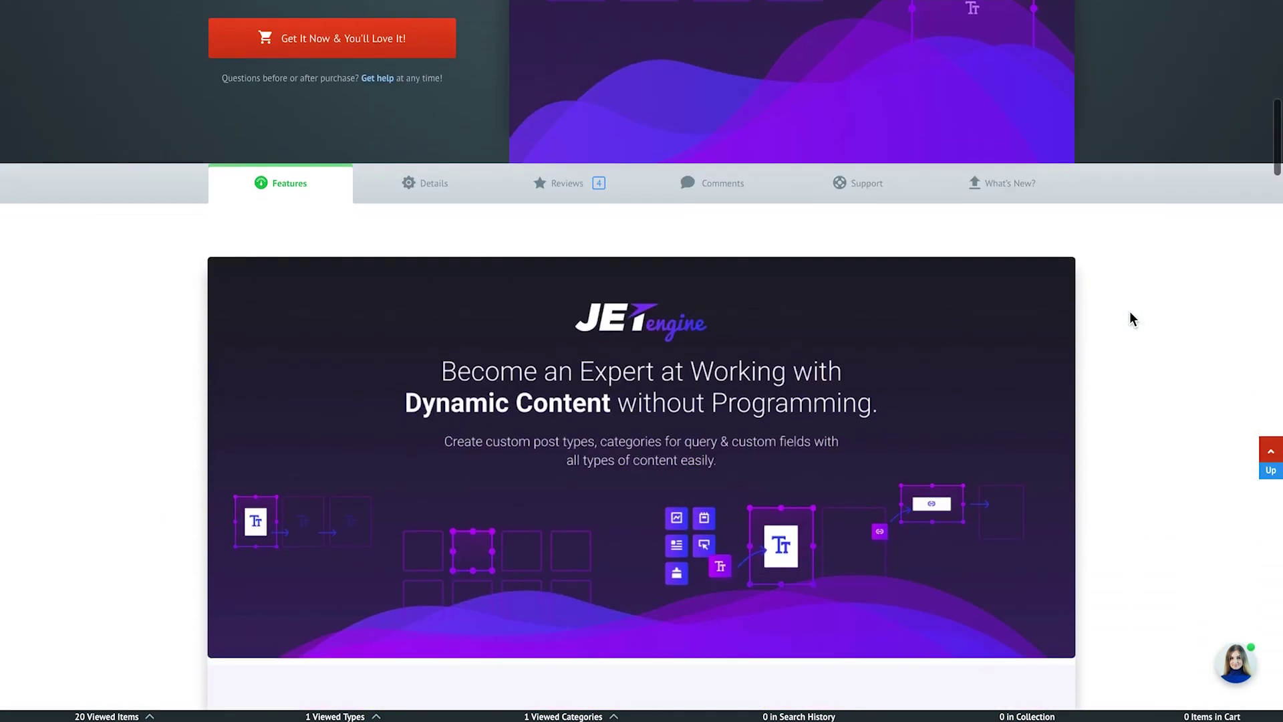
pyautogui.scroll(-2, 1129, 317)
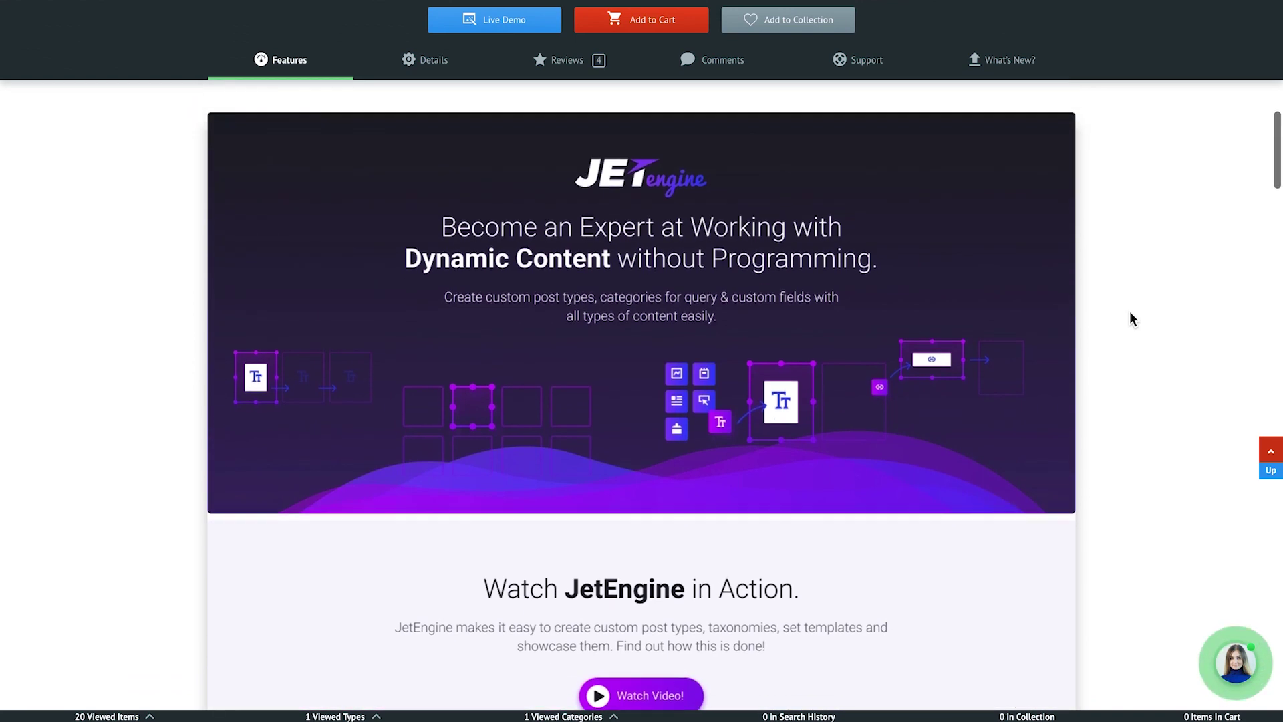
pyautogui.scroll(-9, 1129, 313)
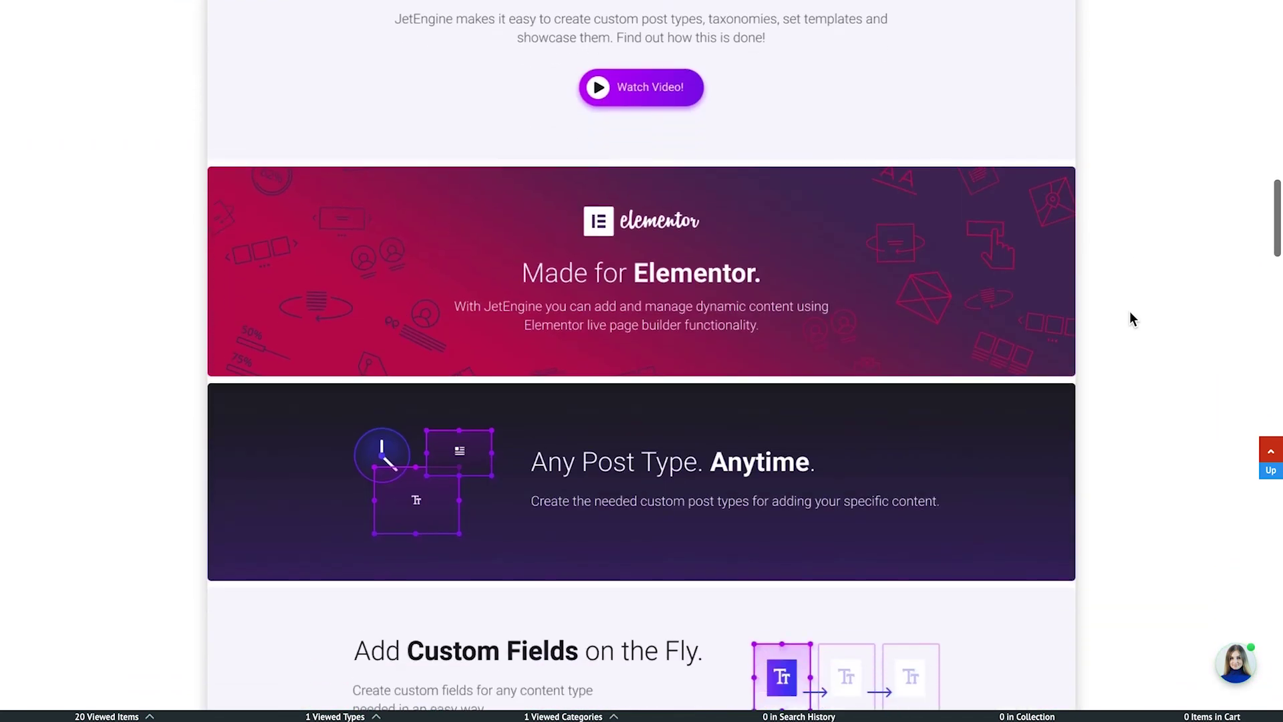
pyautogui.scroll(-6, 1132, 319)
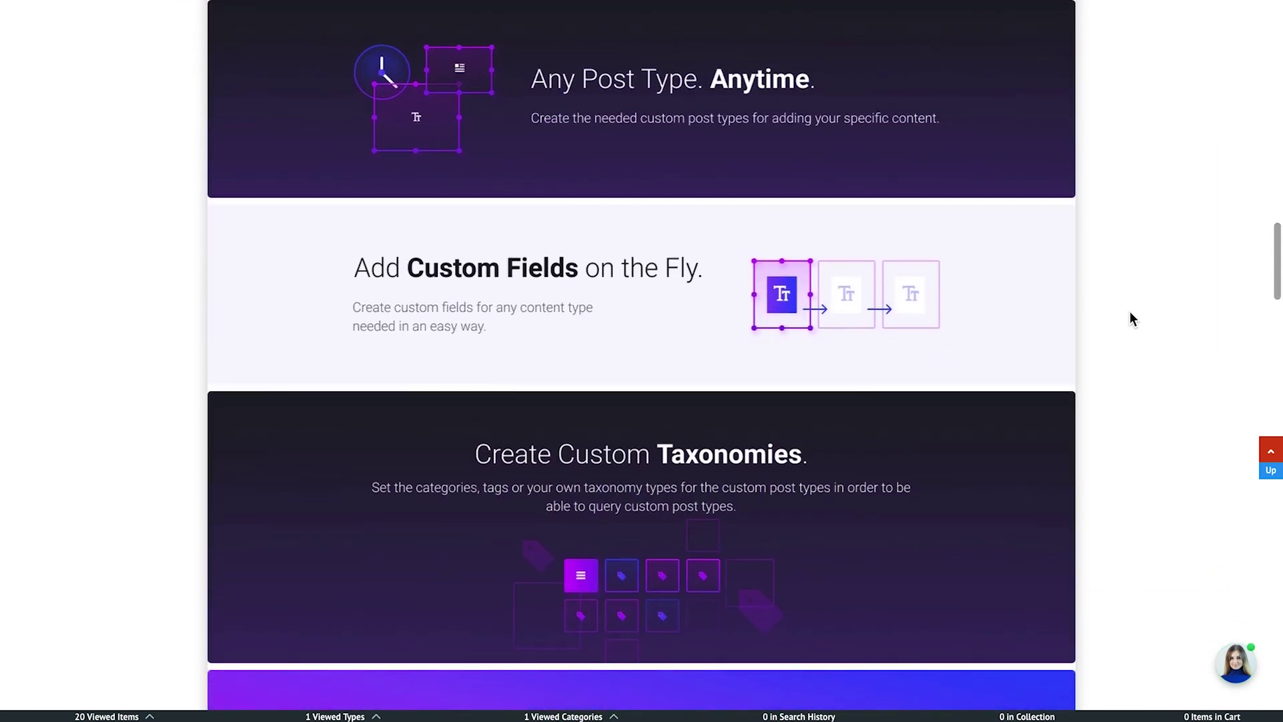
pyautogui.scroll(-1, 1129, 318)
pyautogui.scroll(1, 1129, 319)
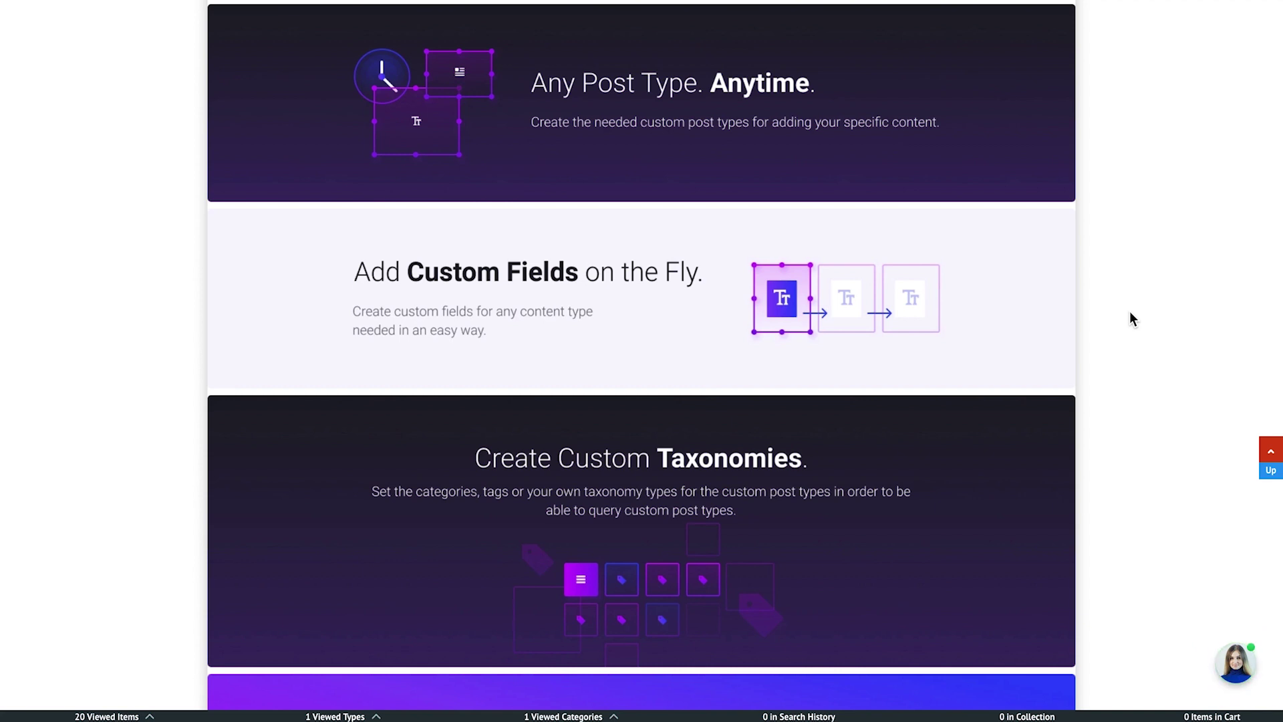
pyautogui.scroll(-5, 1129, 310)
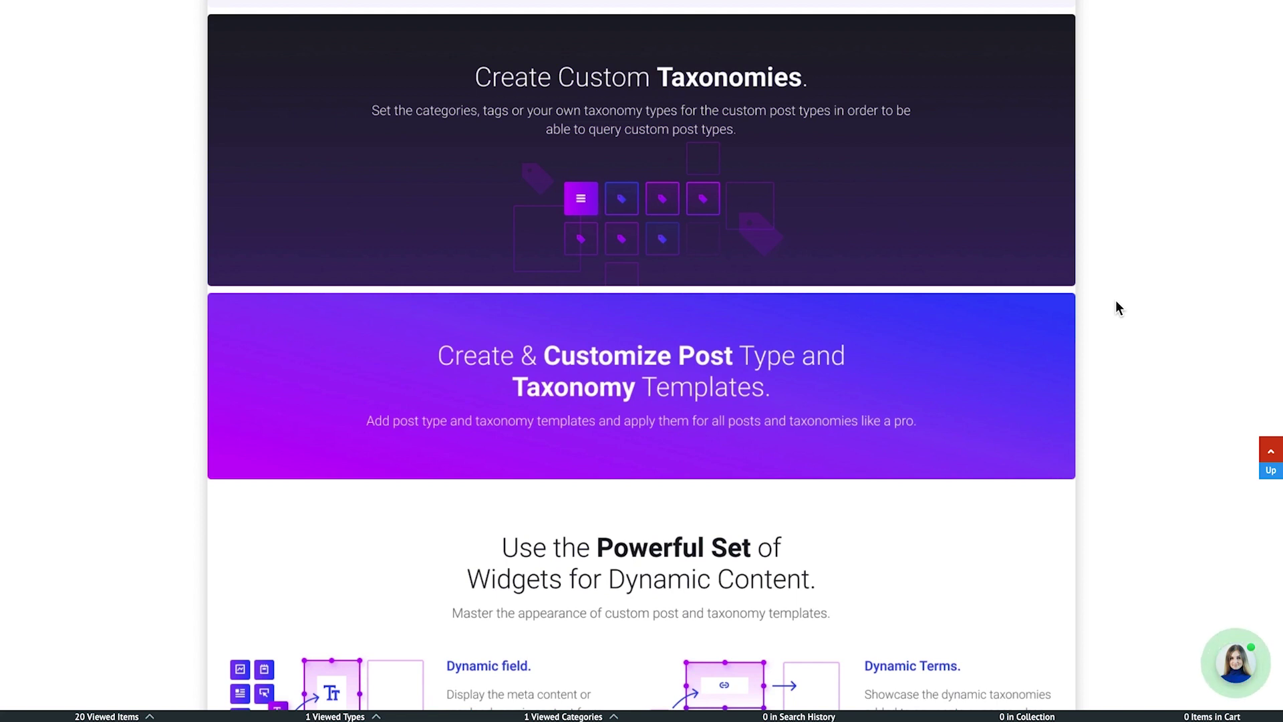
# Scroll through the remaining JetEngine widget features on the TemplateMonster product page
pyautogui.scroll(-3, 1116, 301)
pyautogui.scroll(-2, 1119, 308)
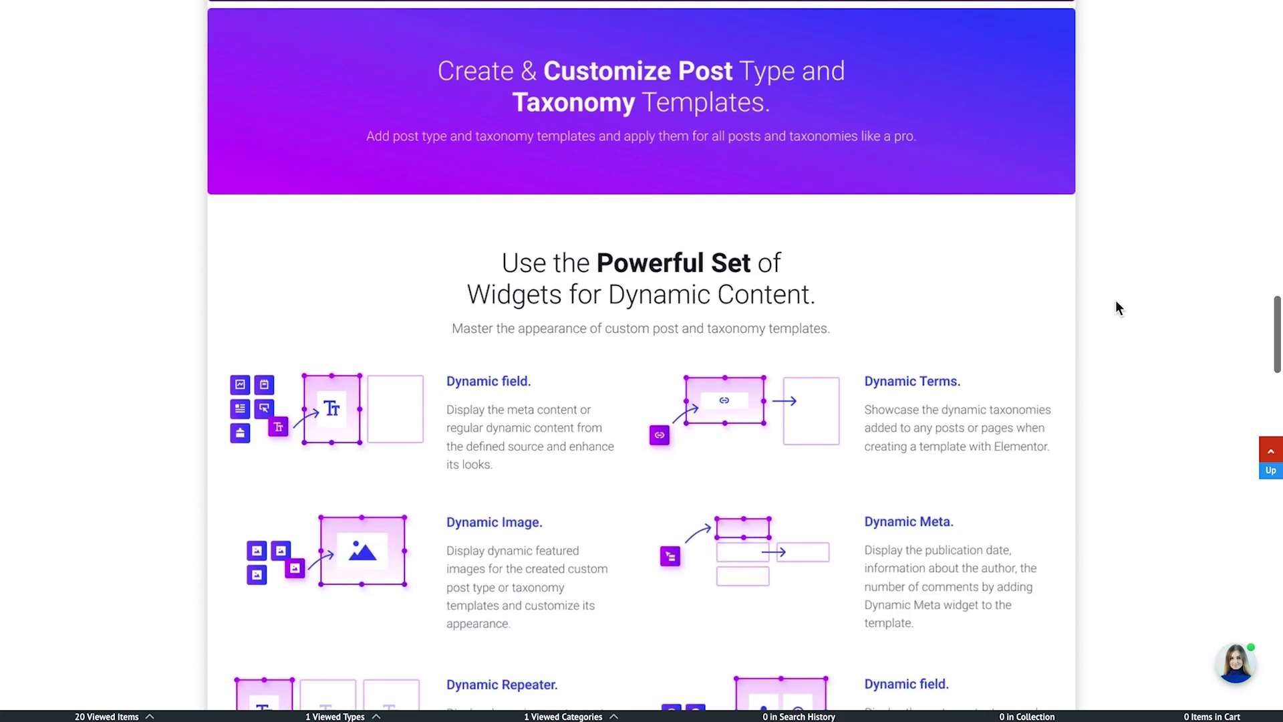
pyautogui.scroll(-3, 1116, 302)
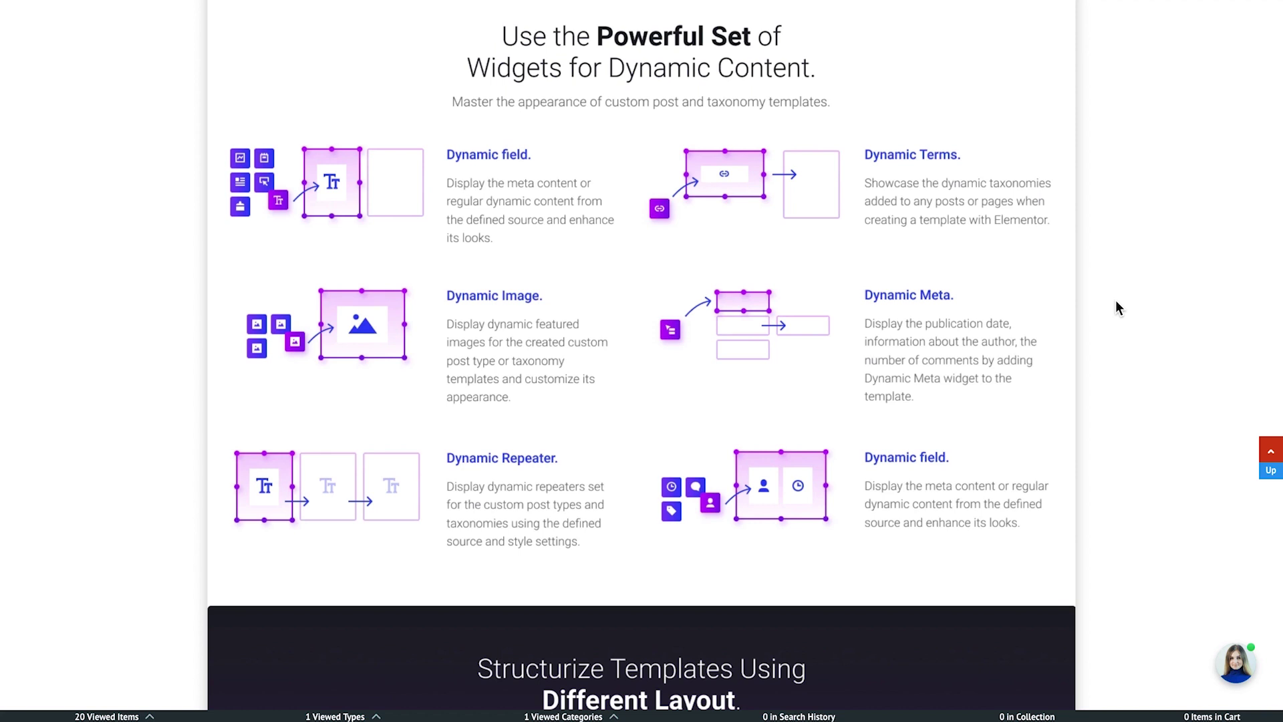
pyautogui.scroll(-6, 1116, 302)
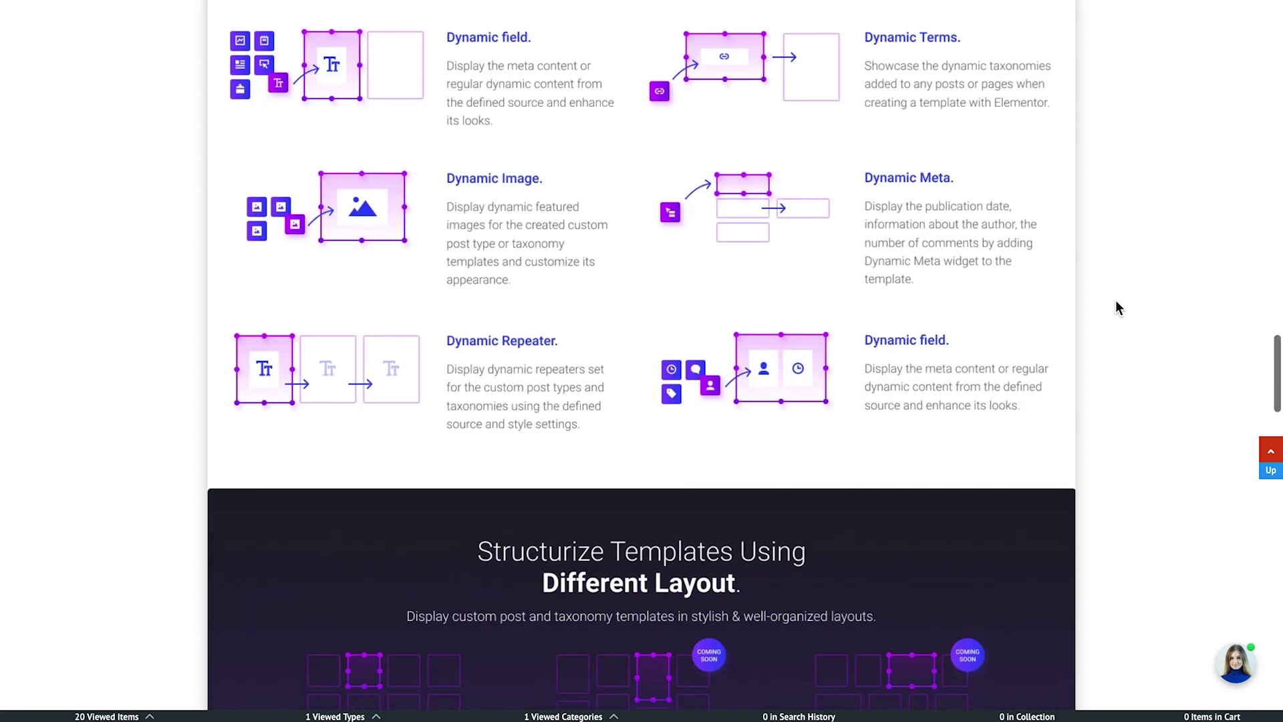
pyautogui.scroll(-5, 1116, 302)
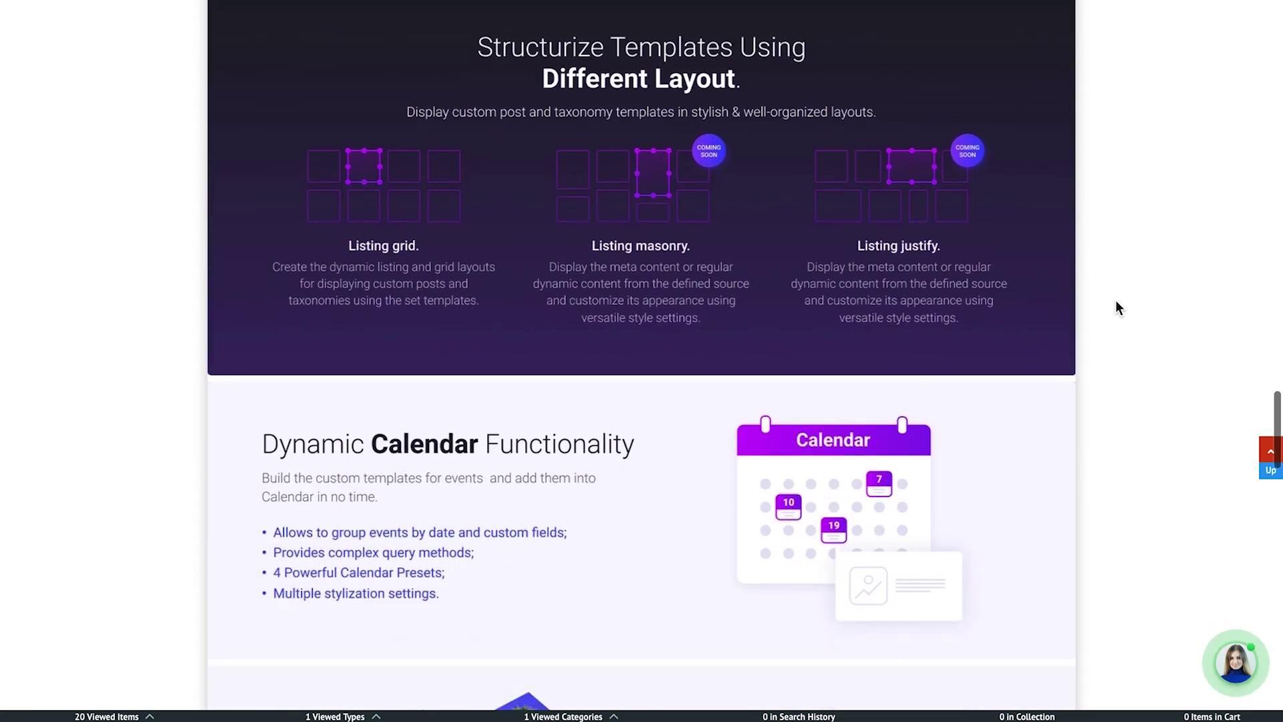
pyautogui.scroll(3, 1116, 302)
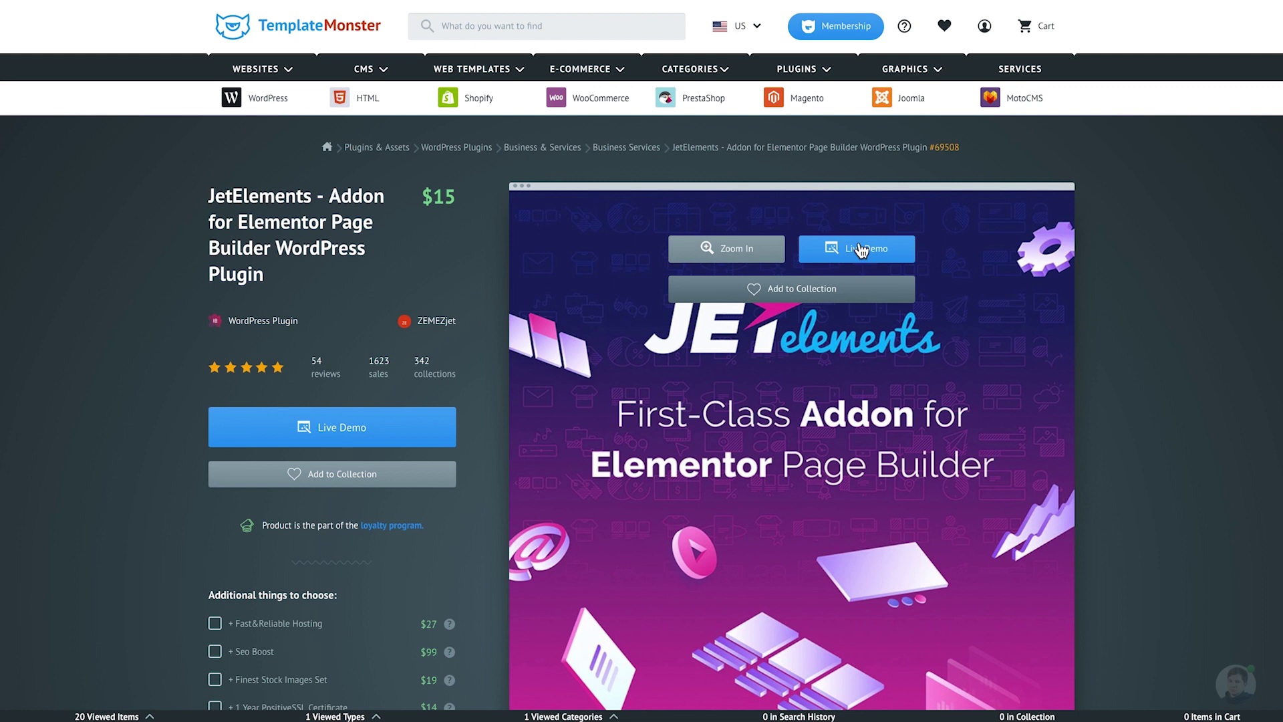
# Launch the JetElements live demo and scroll down to the Groundbreaking JetElements Modules grid
pyautogui.click(862, 250)
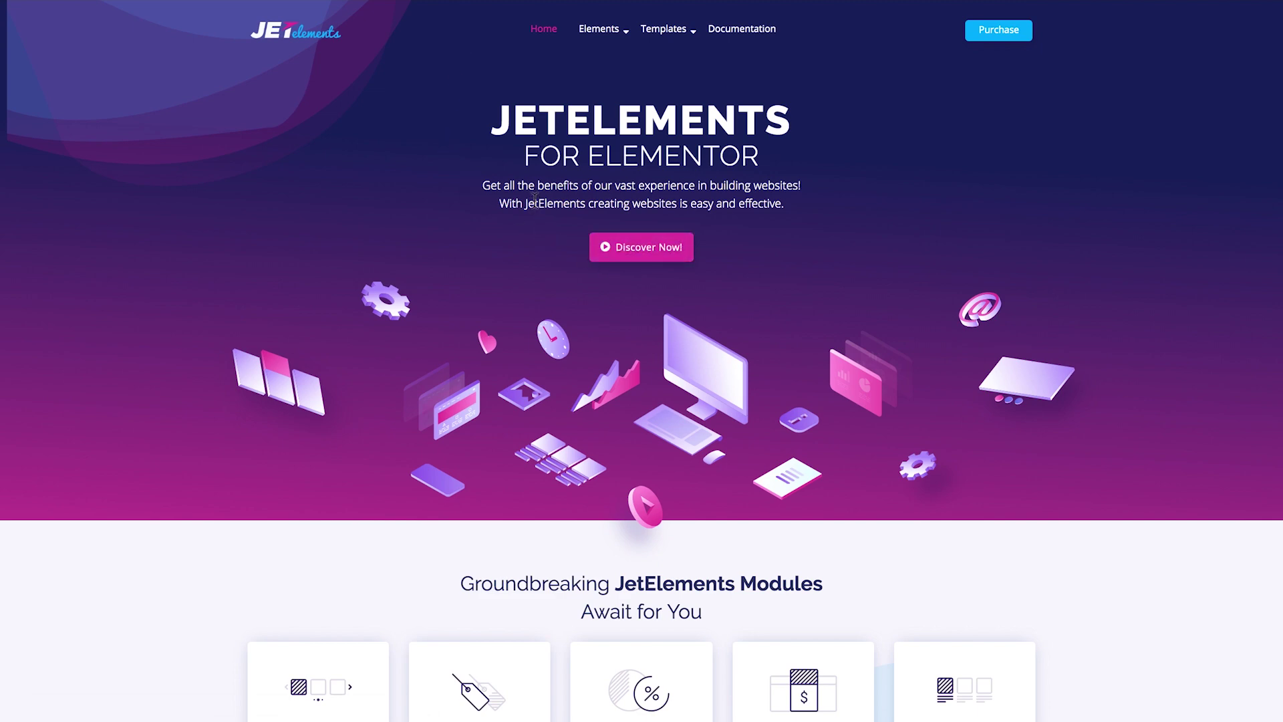
pyautogui.scroll(-8, 535, 200)
pyautogui.scroll(-1, 534, 200)
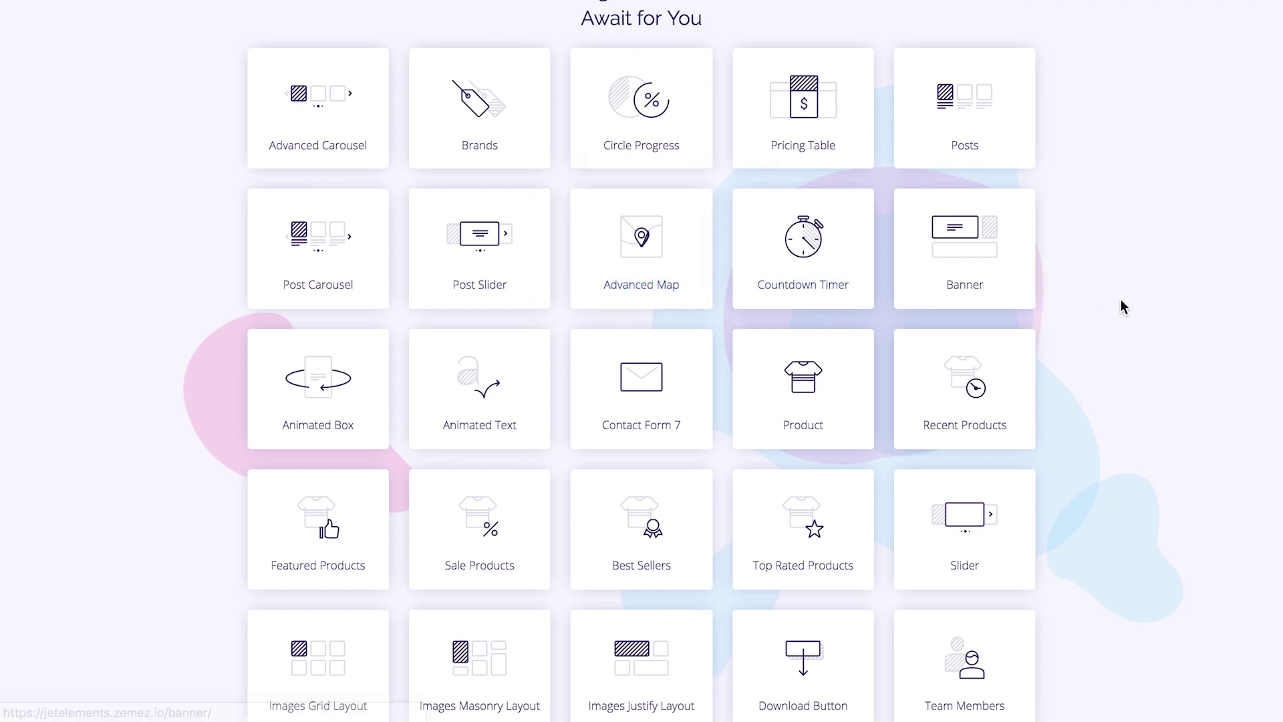
pyautogui.scroll(-3, 1121, 299)
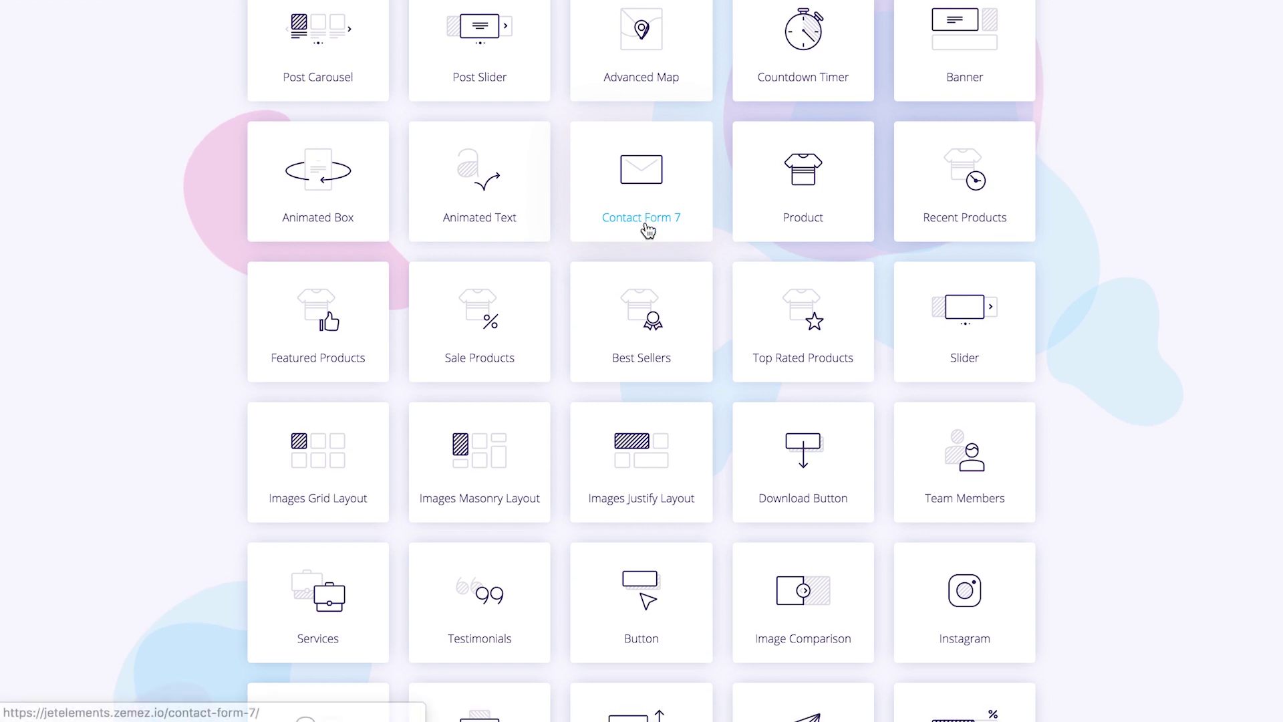
# Scroll down the module grid past Best Sellers, Team Members and Image Comparison to Pie Chart
pyautogui.scroll(-2, 646, 222)
pyautogui.scroll(-2, 647, 231)
pyautogui.scroll(-3, 646, 222)
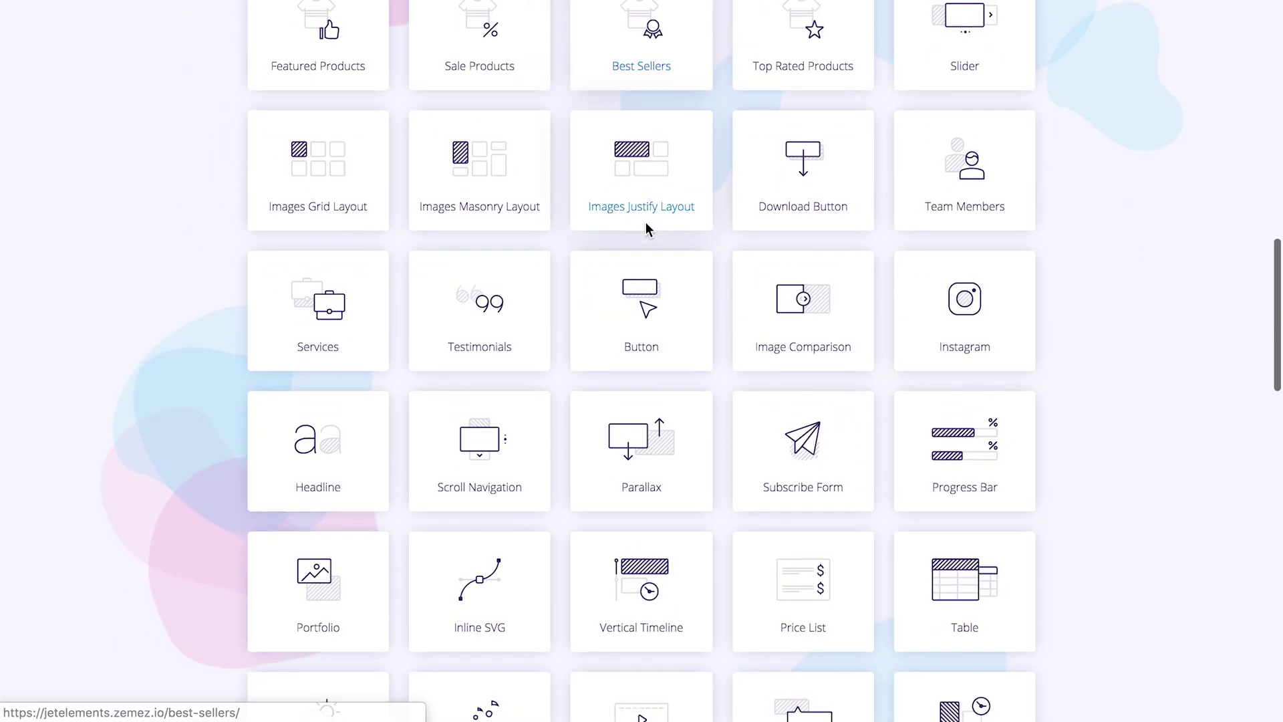
pyautogui.scroll(2, 645, 229)
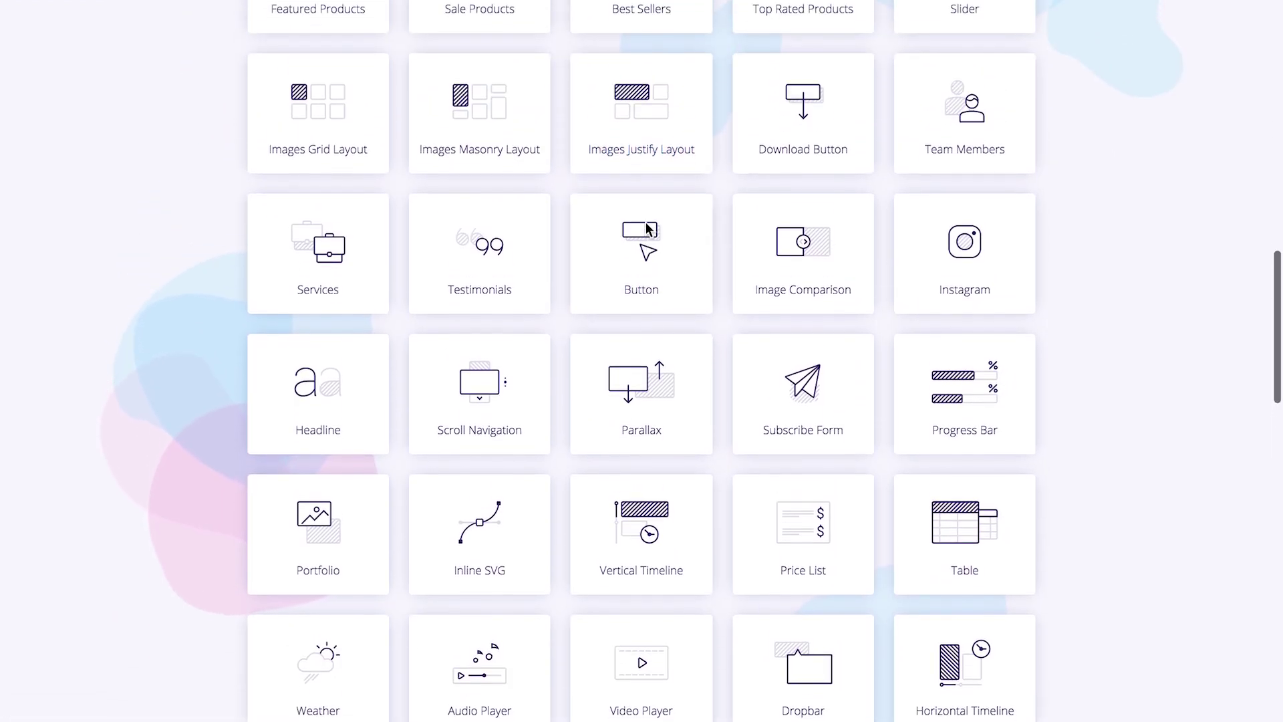
pyautogui.scroll(-2, 645, 229)
pyautogui.scroll(-1, 646, 222)
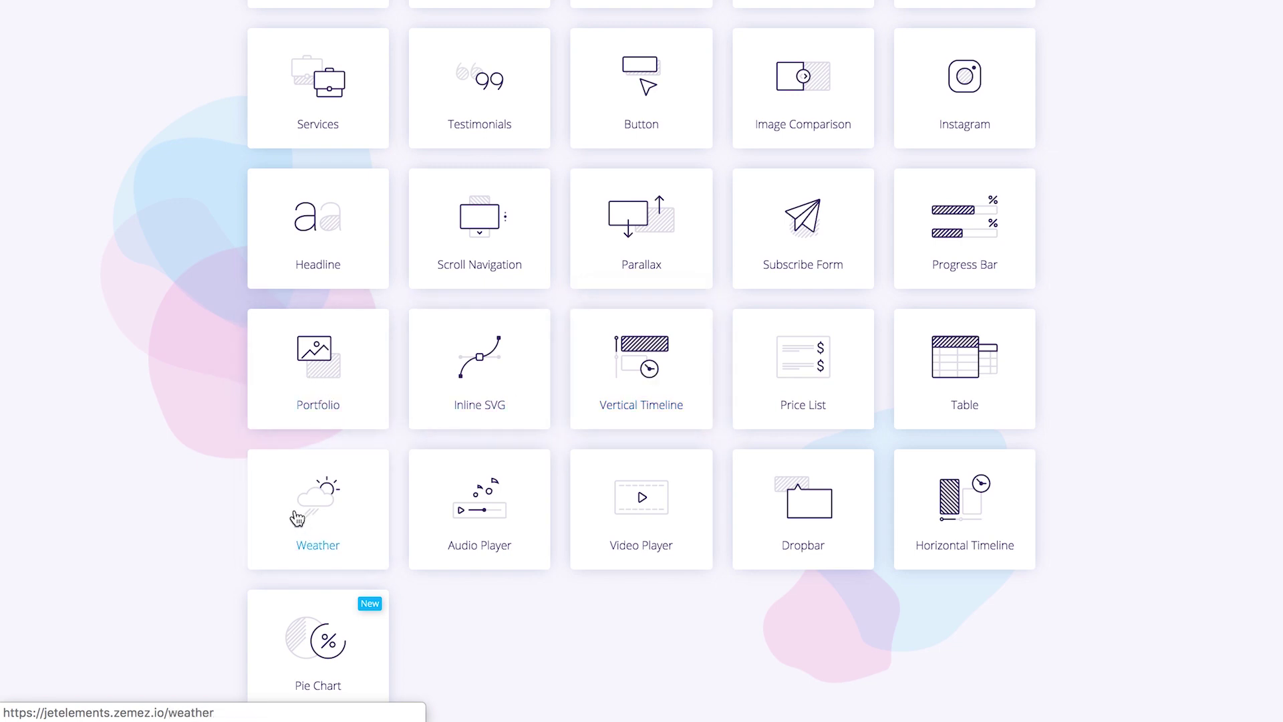
pyautogui.scroll(-1, 297, 518)
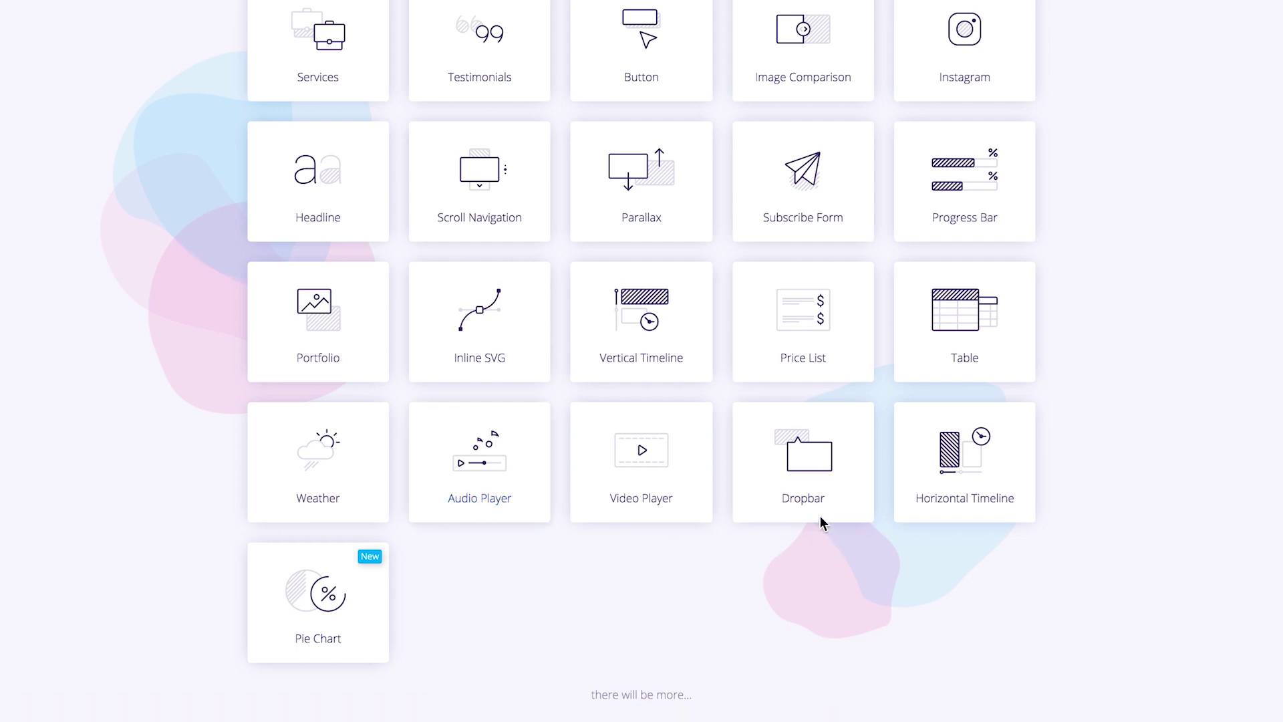
# Scroll back up through the JetElements module grid toward the top
pyautogui.scroll(1, 821, 511)
pyautogui.scroll(1, 824, 510)
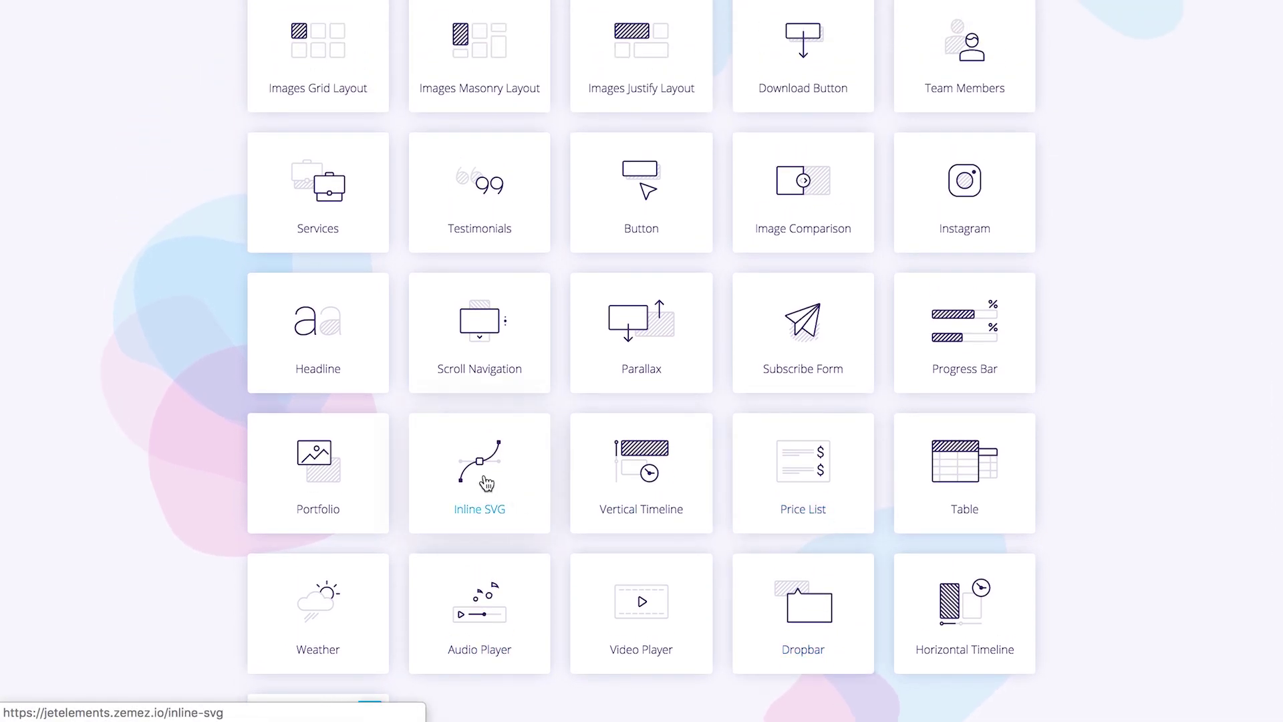
pyautogui.scroll(3, 478, 498)
pyautogui.scroll(1, 486, 483)
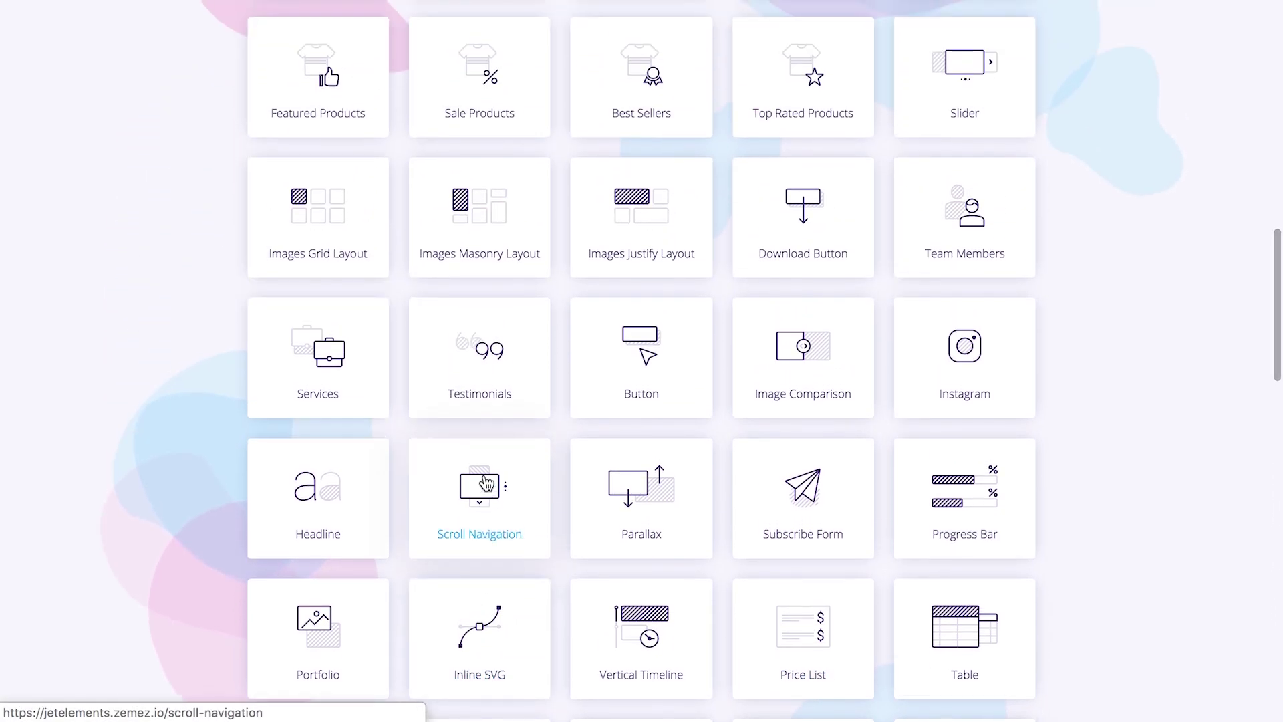
pyautogui.scroll(4, 486, 482)
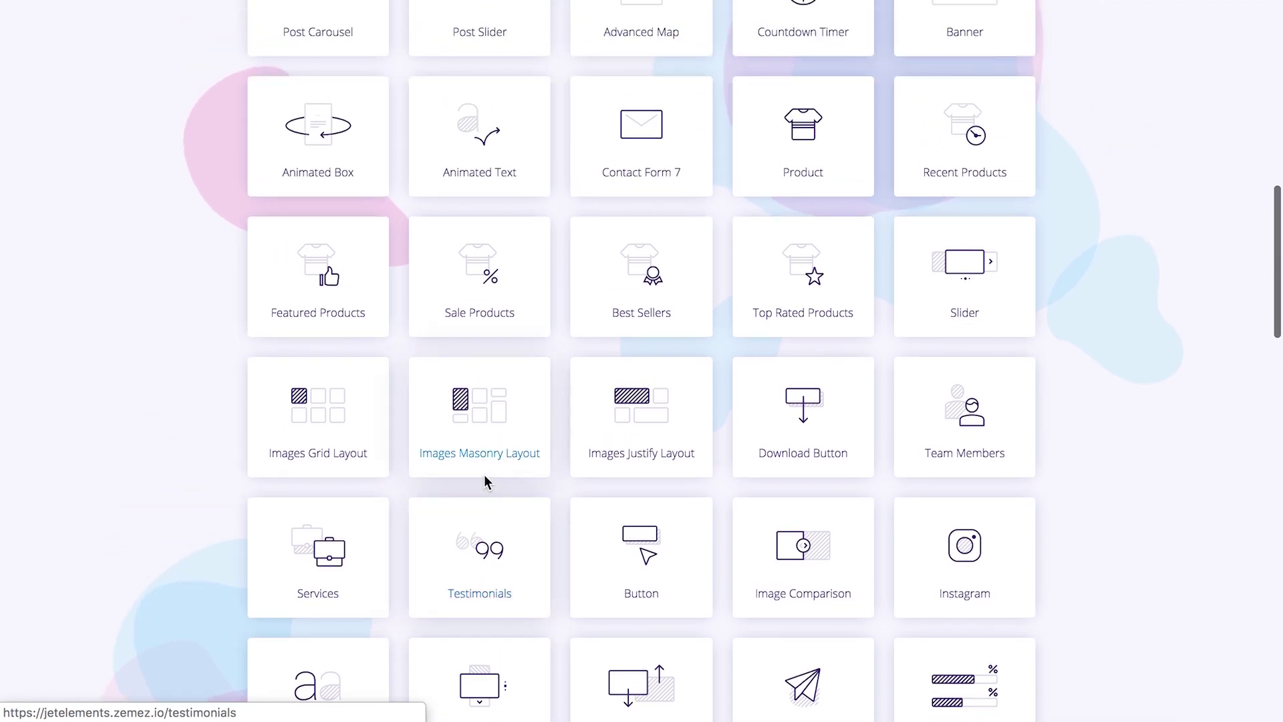
pyautogui.scroll(2, 484, 474)
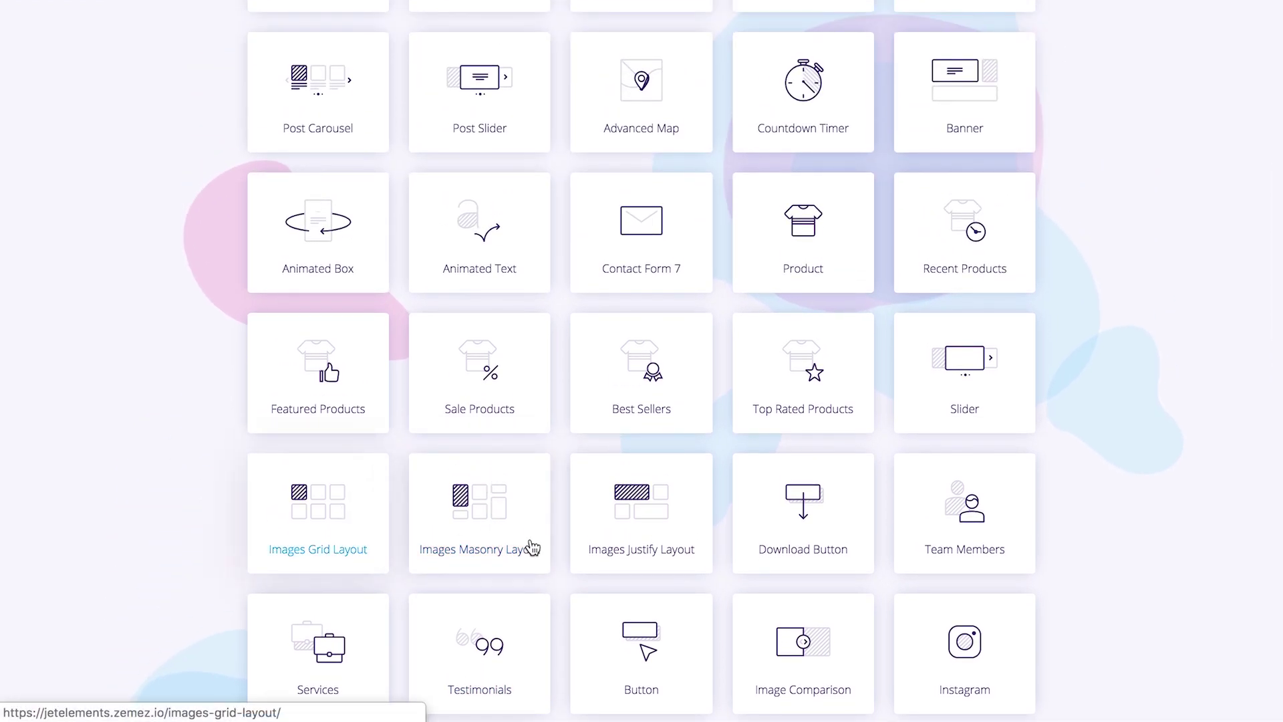
pyautogui.scroll(5, 644, 558)
pyautogui.scroll(-1, 644, 559)
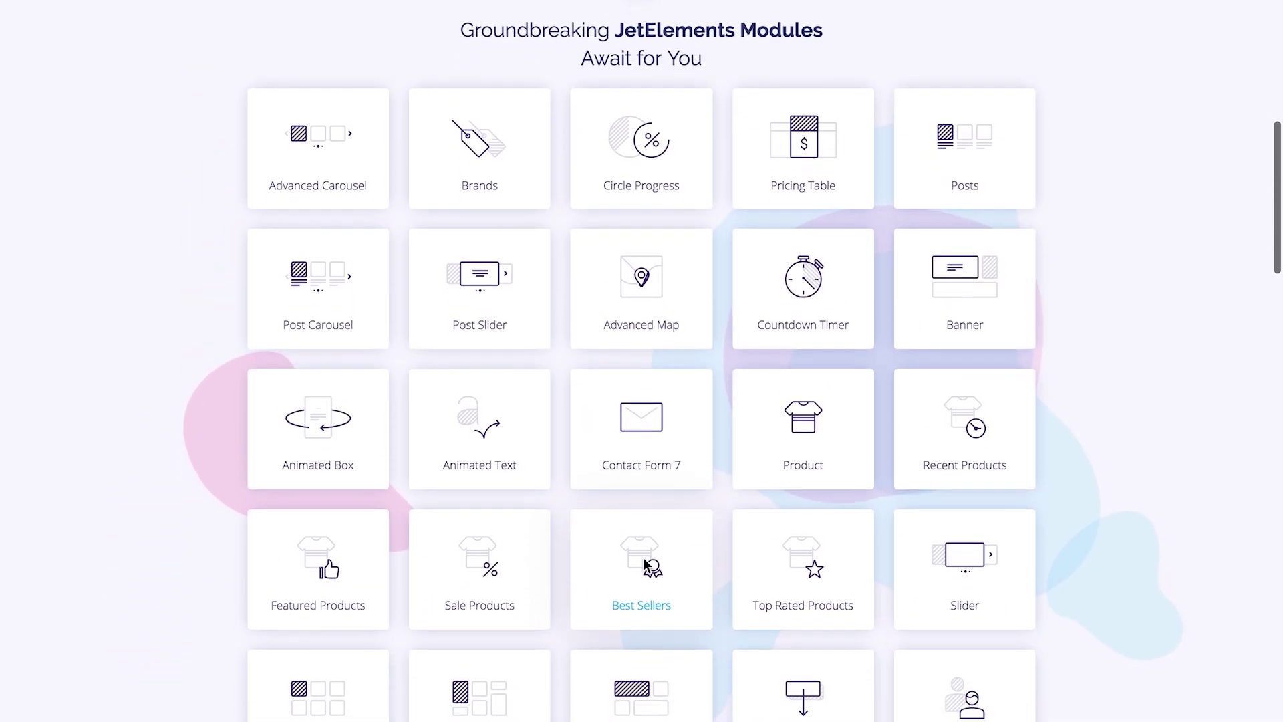
pyautogui.scroll(1, 645, 565)
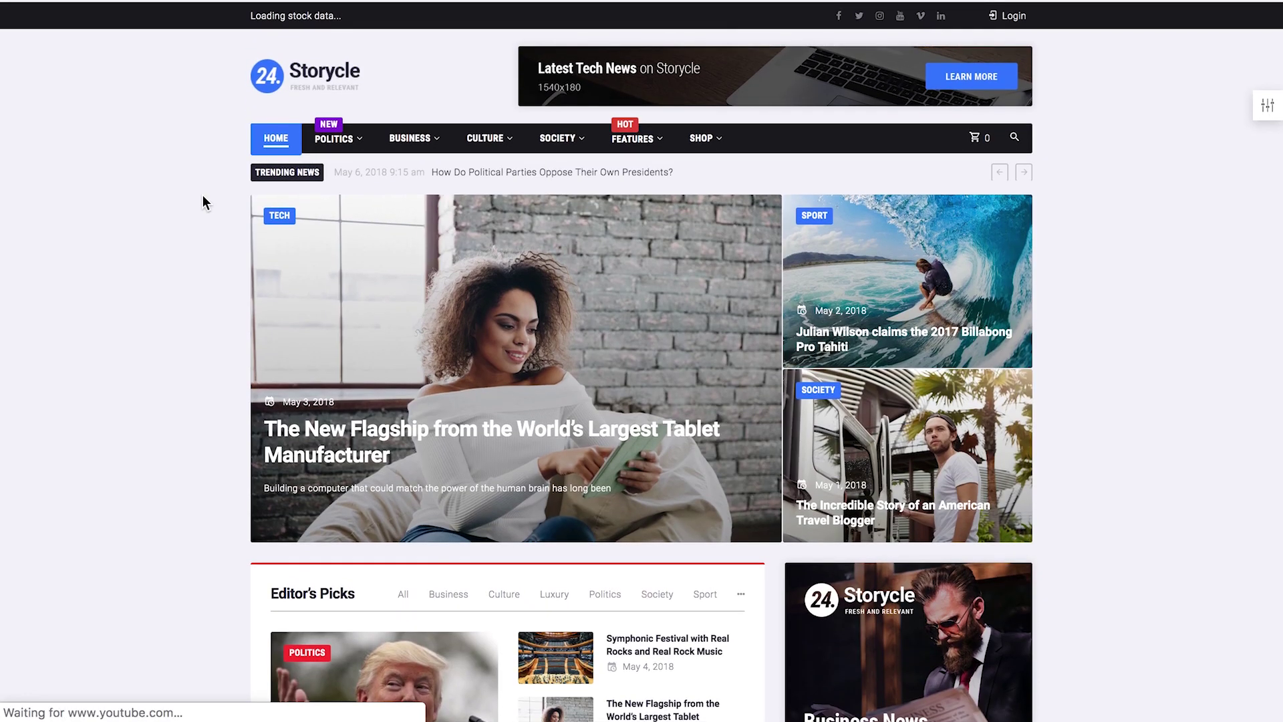
# Load the next set of Editor's Picks posts on the Storycle home page
pyautogui.scroll(-2, 203, 195)
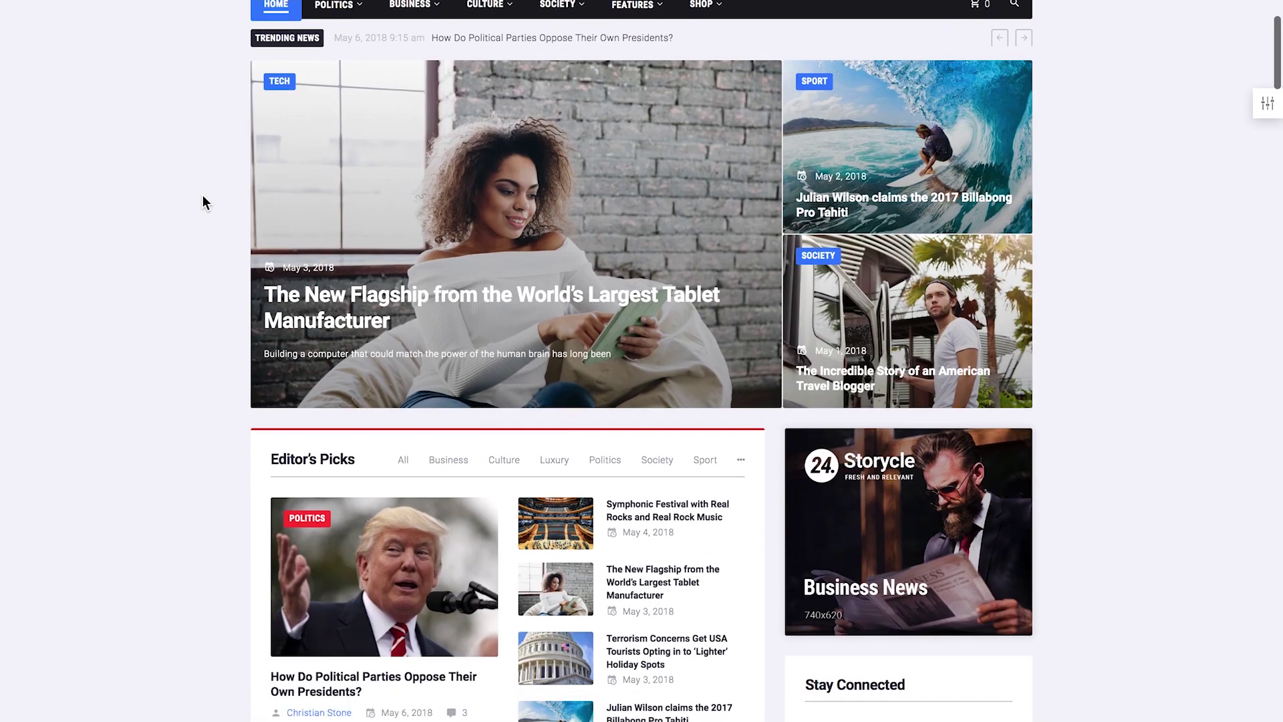
pyautogui.scroll(-3, 203, 195)
pyautogui.scroll(-1, 202, 195)
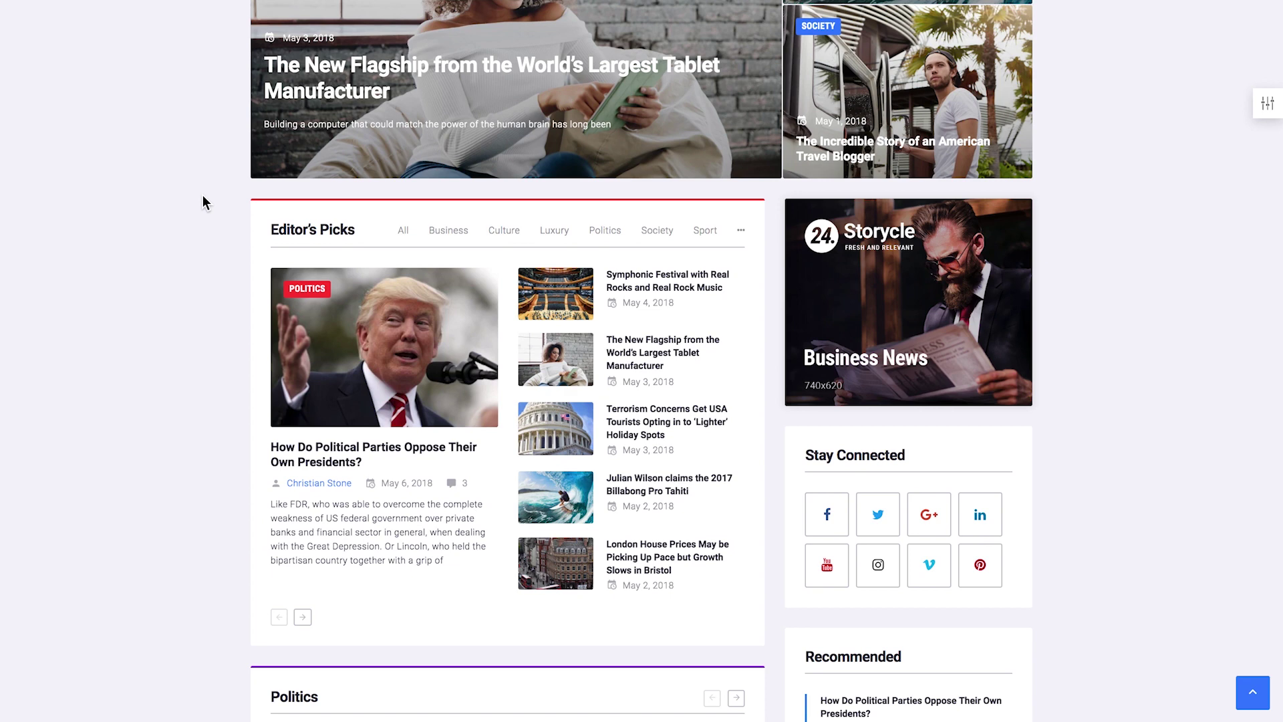
pyautogui.scroll(6, 202, 195)
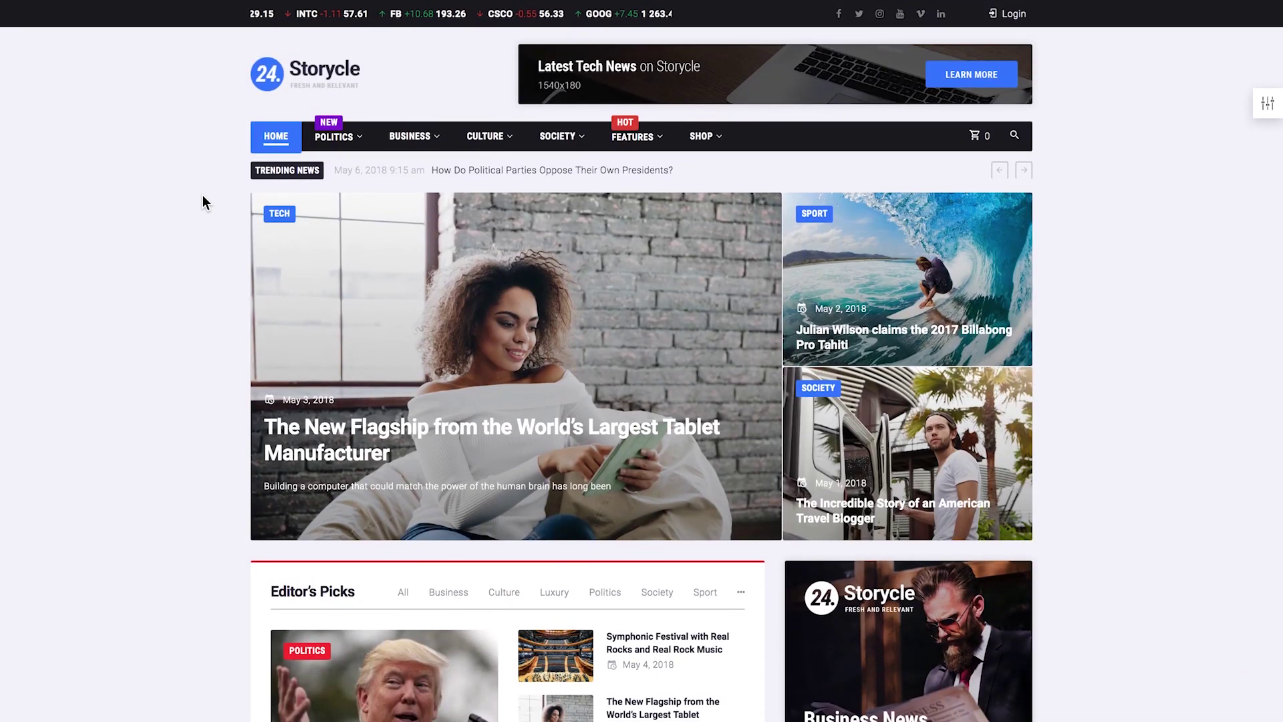
pyautogui.scroll(-3, 202, 195)
pyautogui.scroll(-5, 202, 195)
pyautogui.scroll(8, 202, 195)
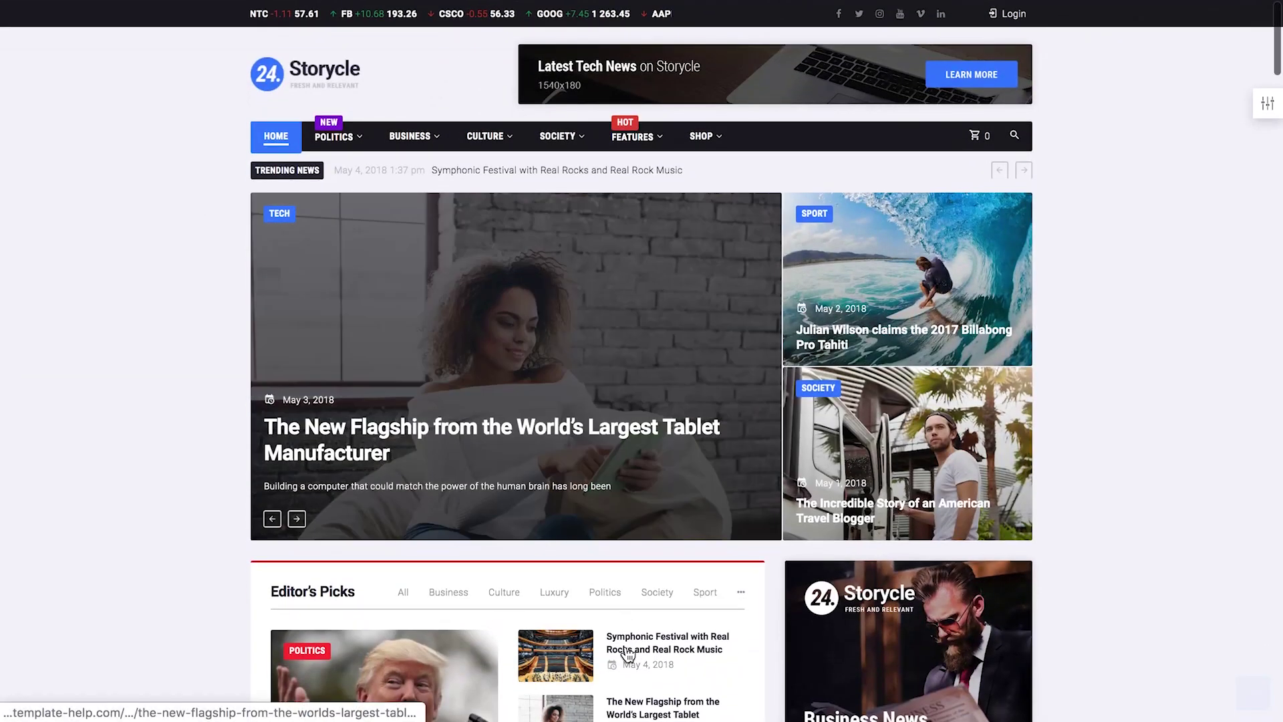
pyautogui.scroll(-3, 626, 649)
pyautogui.scroll(-2, 627, 649)
pyautogui.click(305, 643)
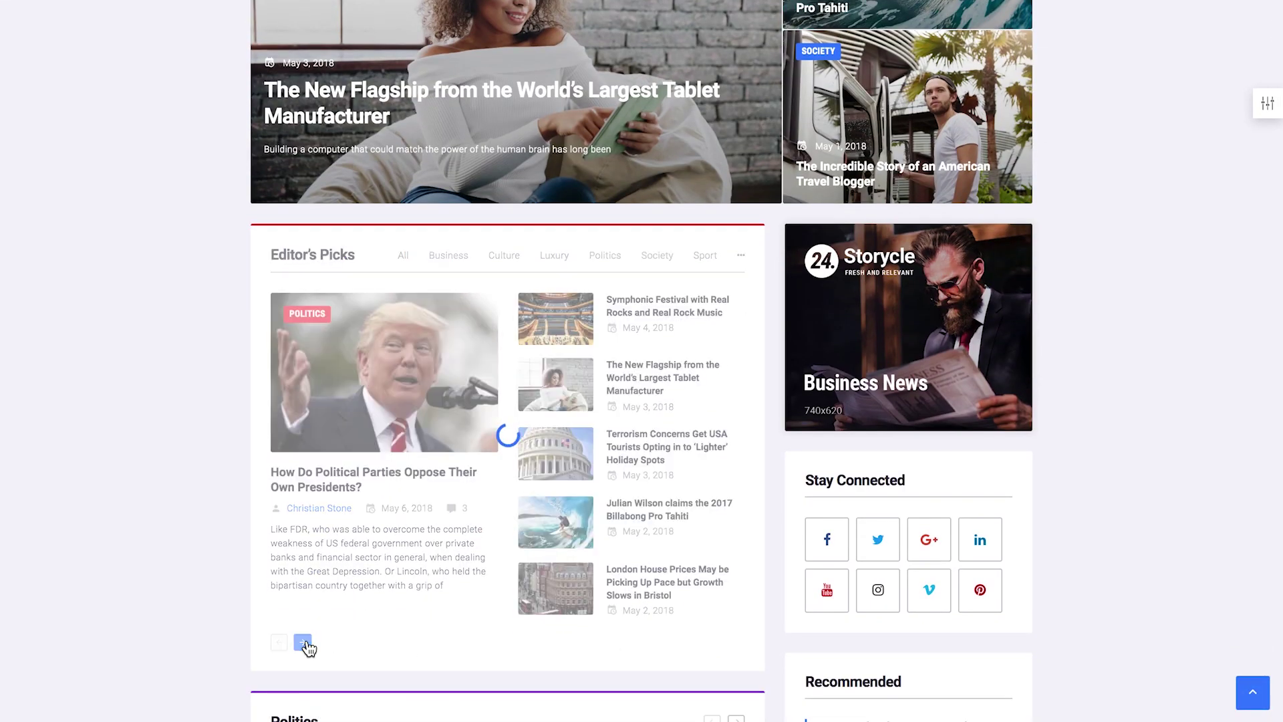
# Preview the Music and Bloggers posts in the Politics mega menu
pyautogui.scroll(5, 190, 344)
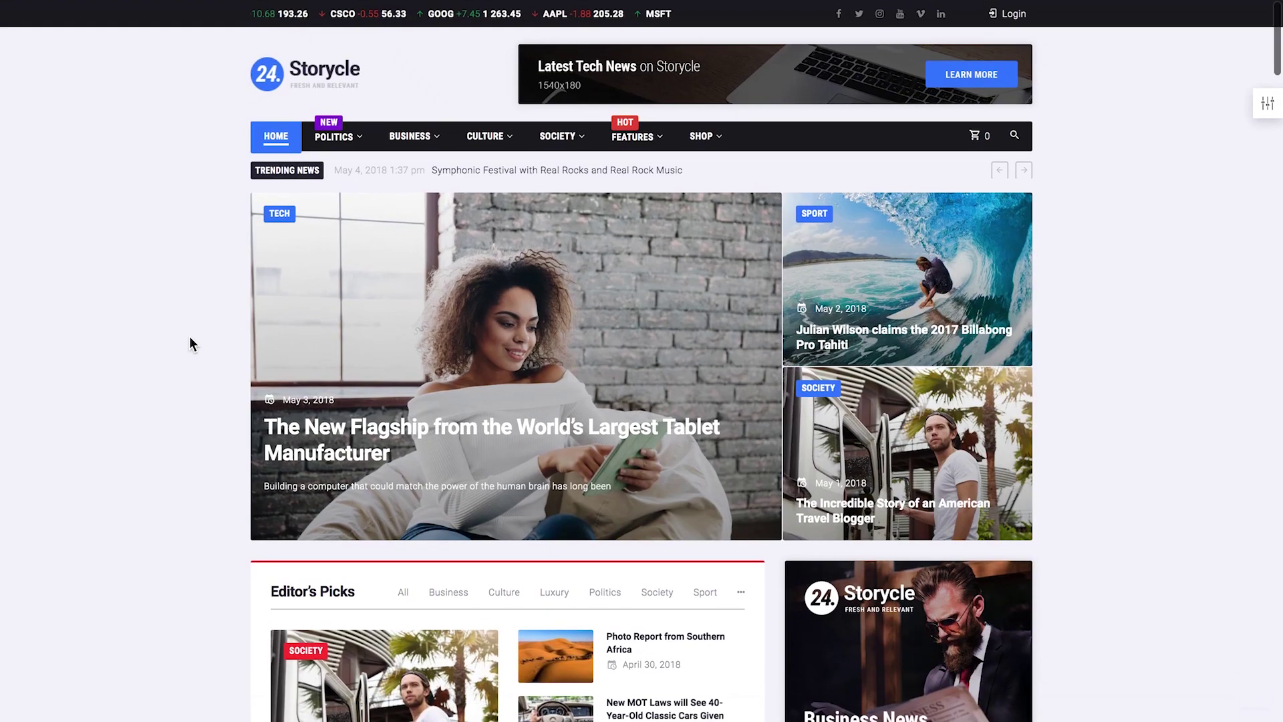
pyautogui.moveTo(334, 136)
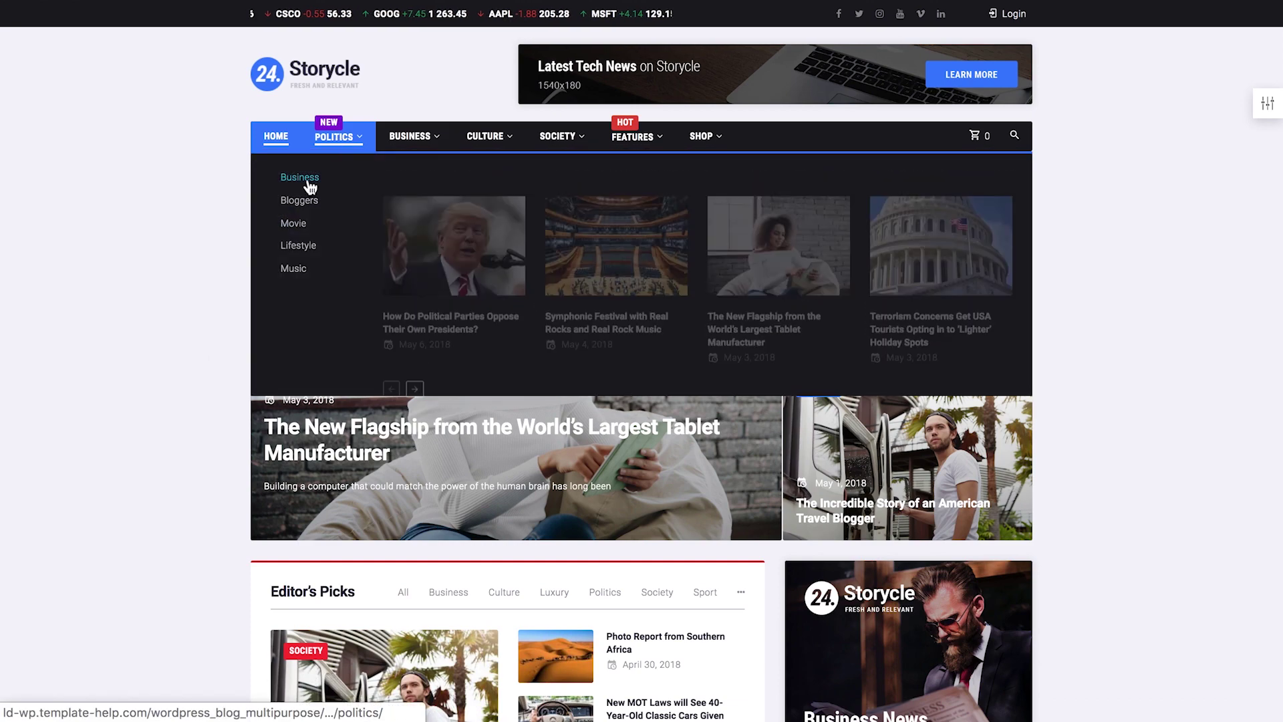
pyautogui.moveTo(295, 271)
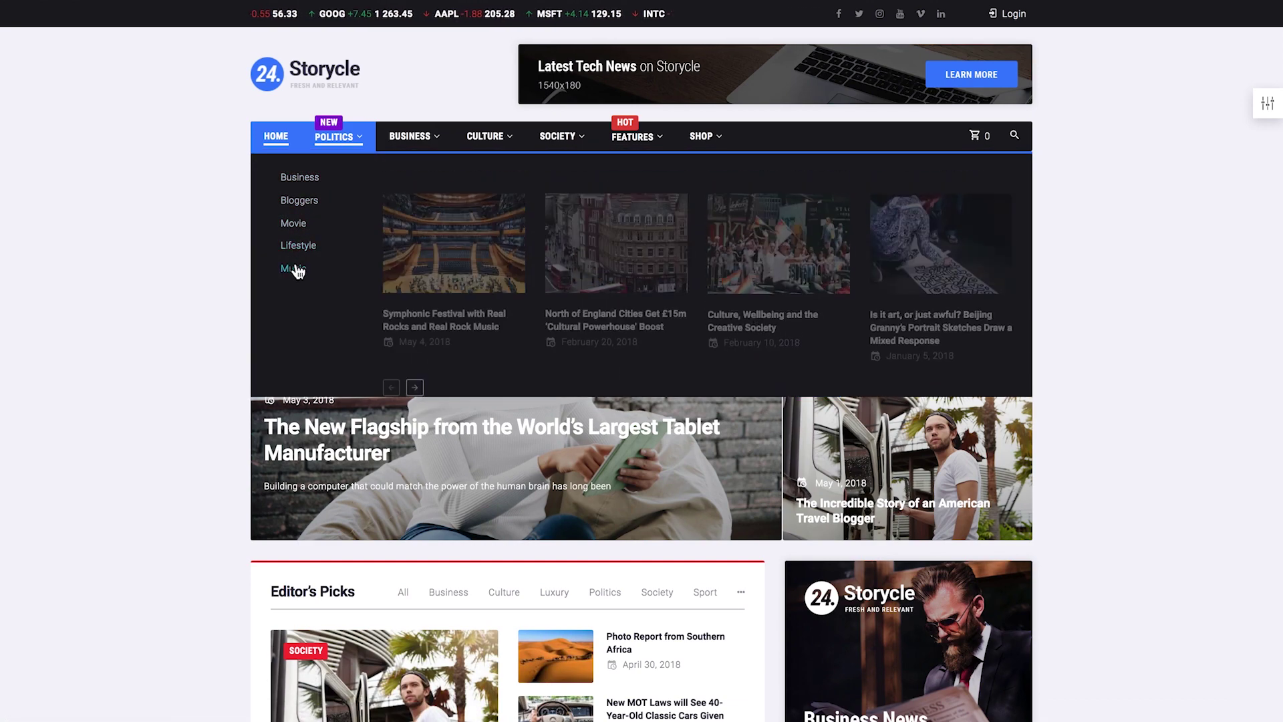
pyautogui.moveTo(299, 202)
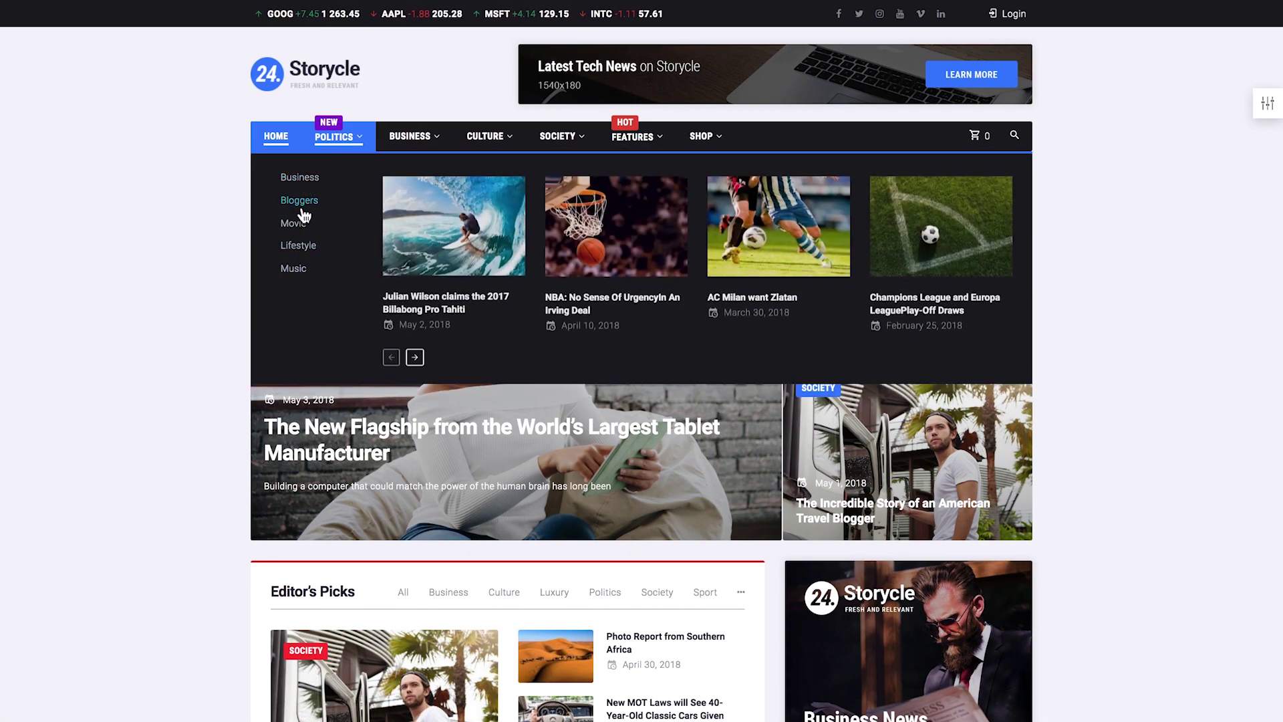